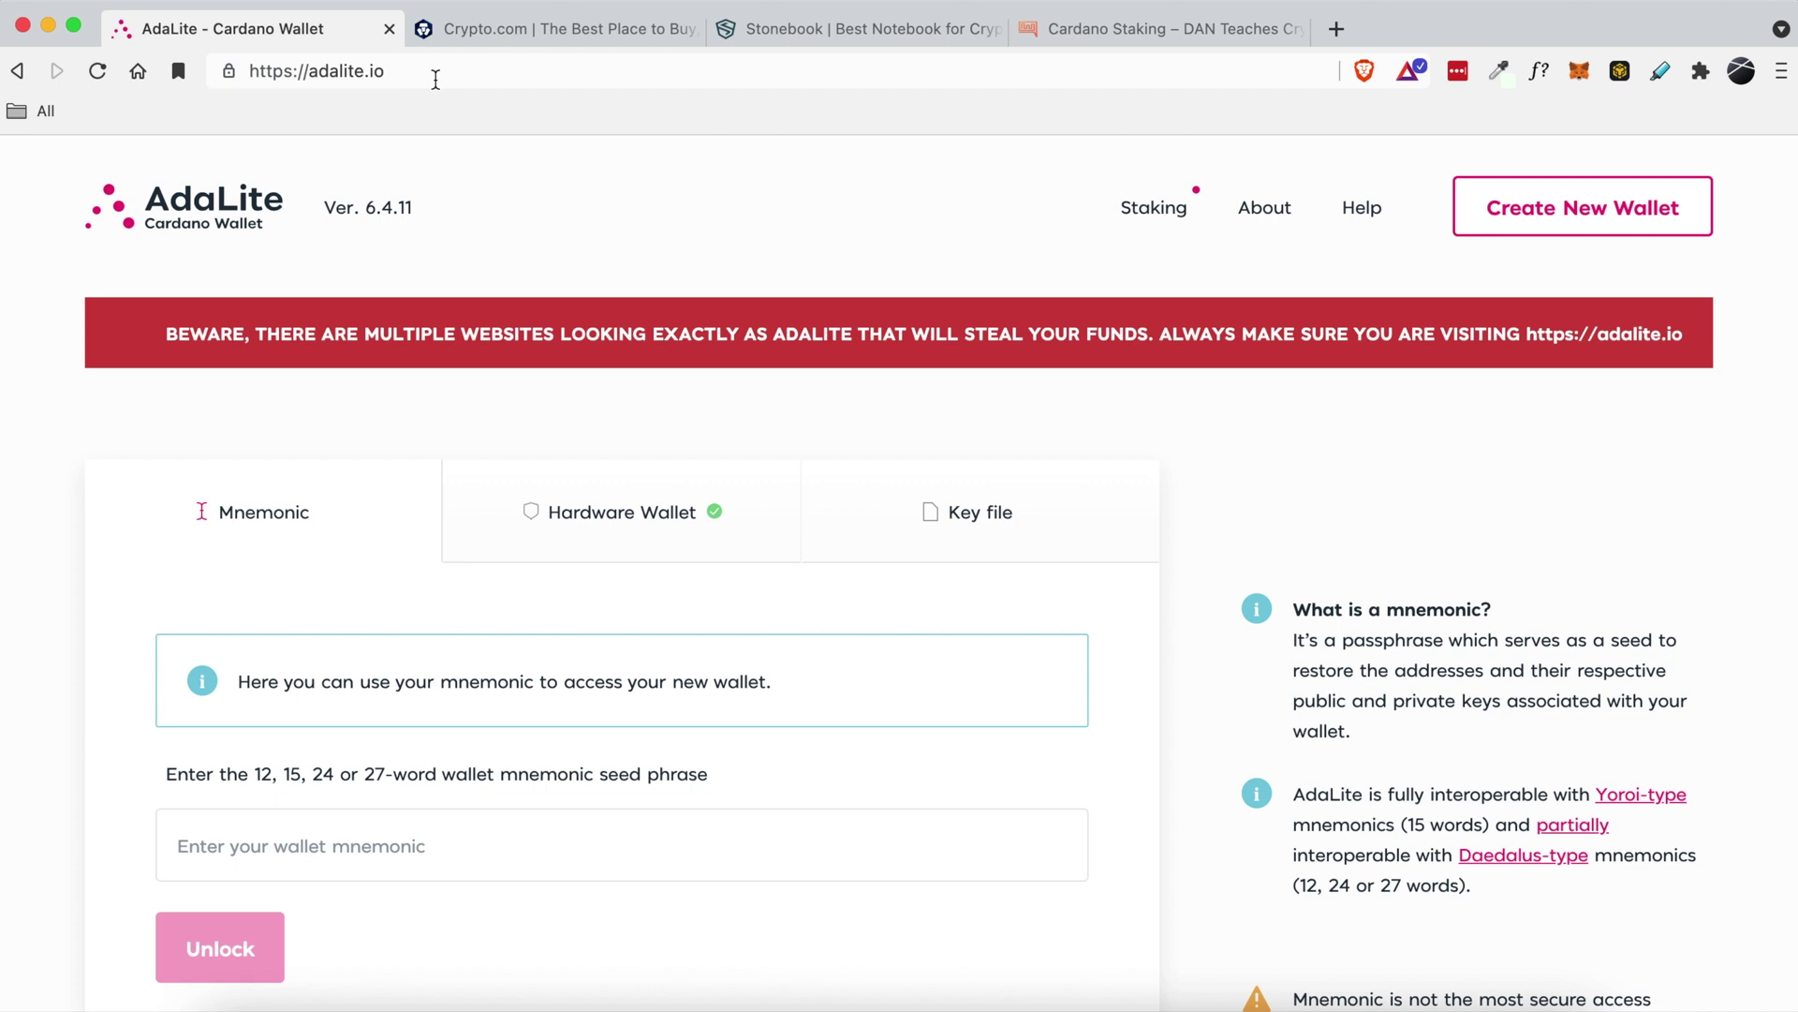
{"action": "left_click_drag", "start_coordinate": [178, 334], "coordinate": [646, 334]}
{"action": "left_click", "coordinate": [655, 334]}
{"action": "left_click_drag", "start_coordinate": [1150, 331], "coordinate": [811, 335]}
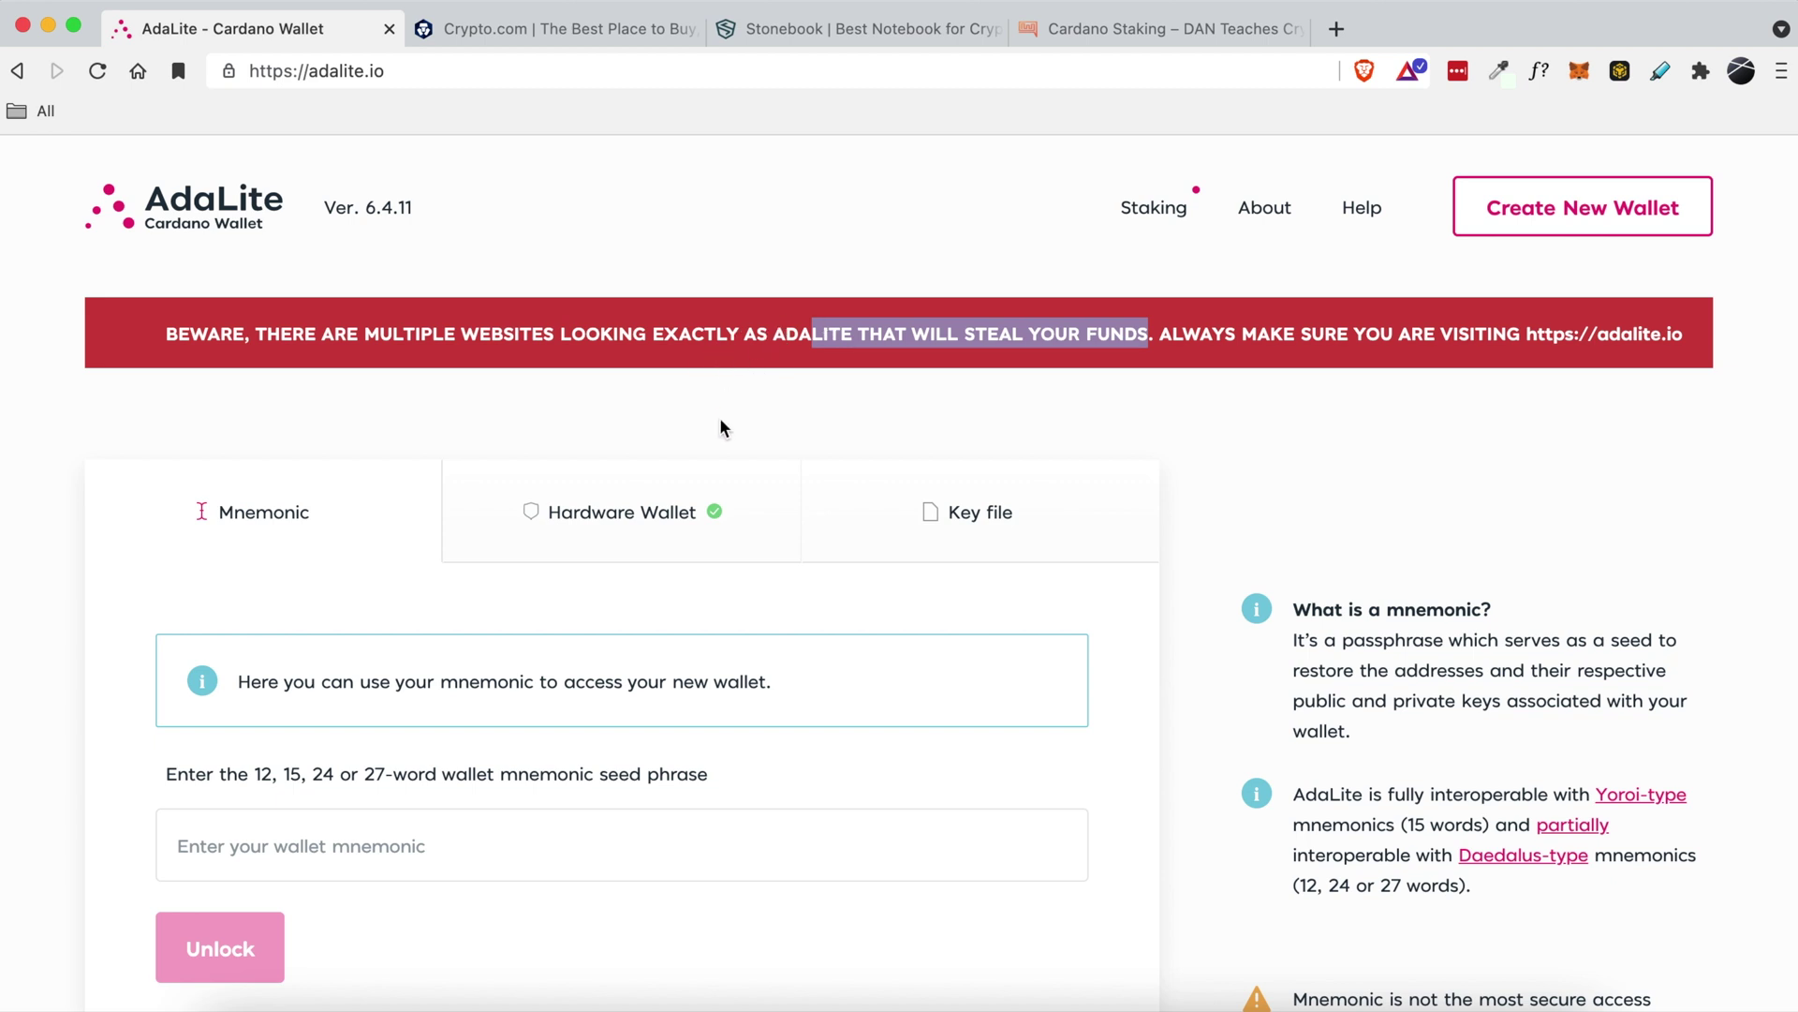
{"action": "left_click_drag", "start_coordinate": [1685, 337], "coordinate": [1598, 337]}
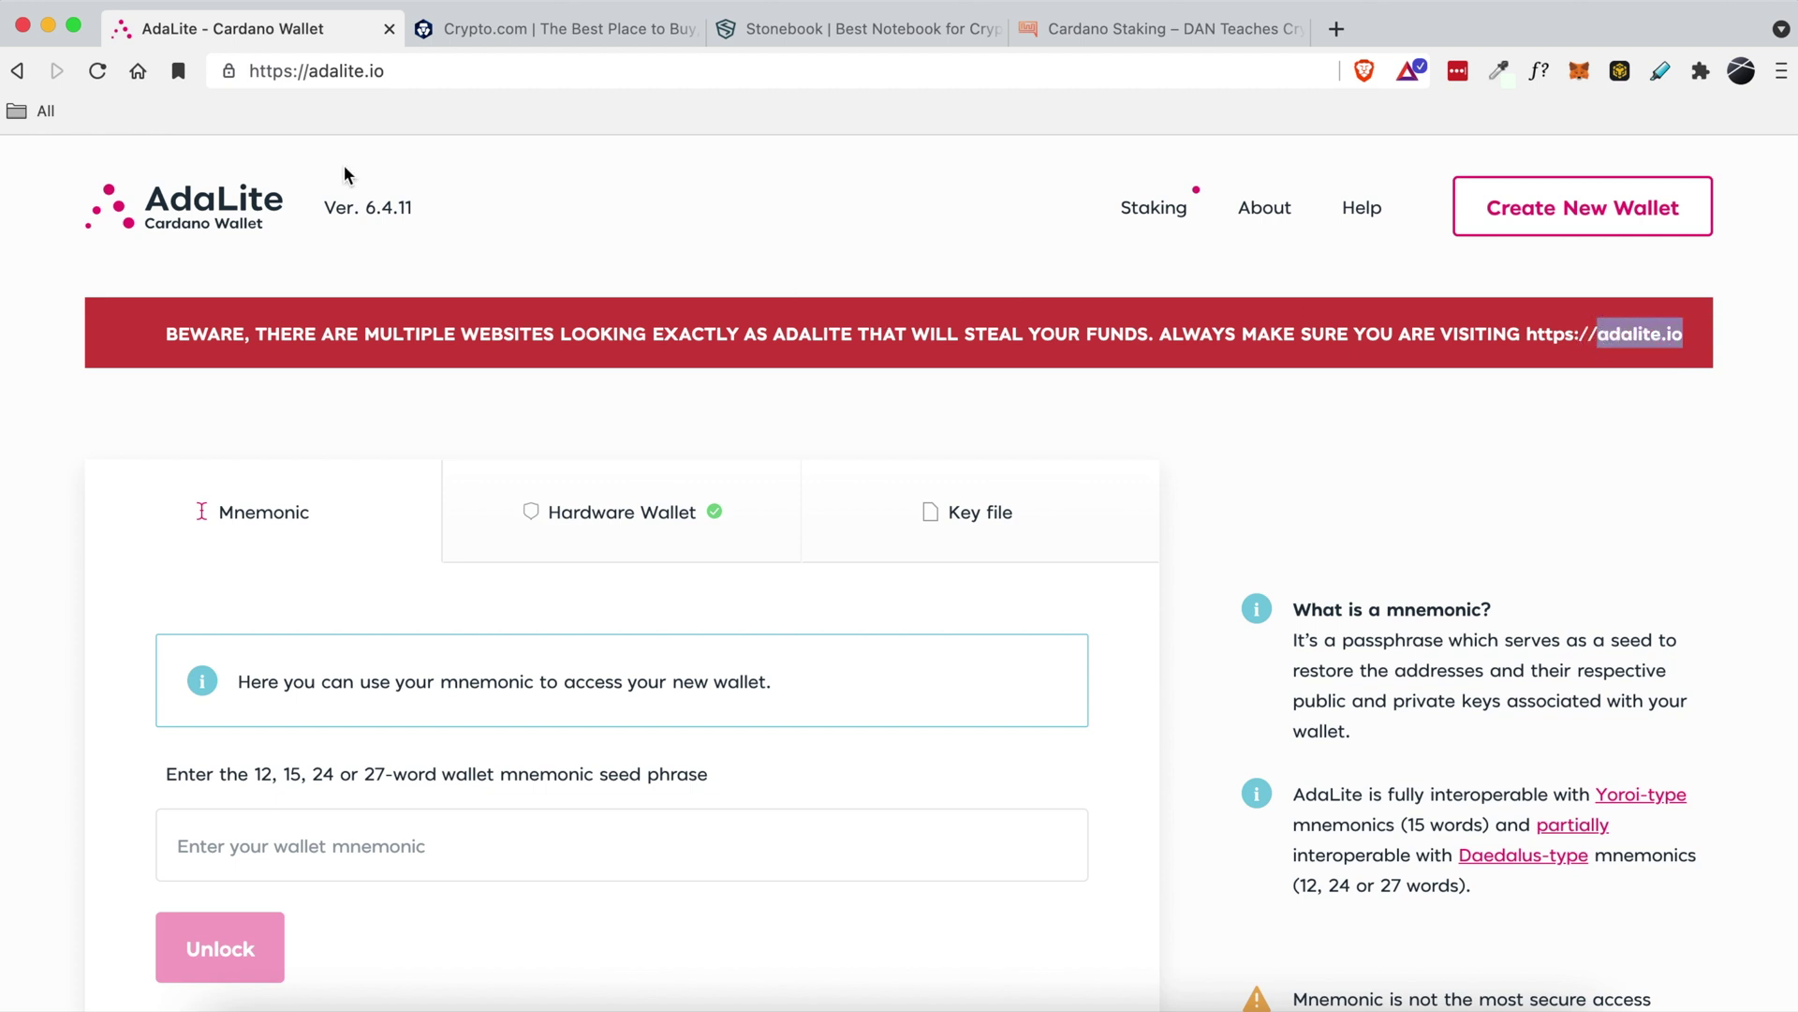
{"action": "left_click_drag", "start_coordinate": [249, 73], "coordinate": [422, 68]}
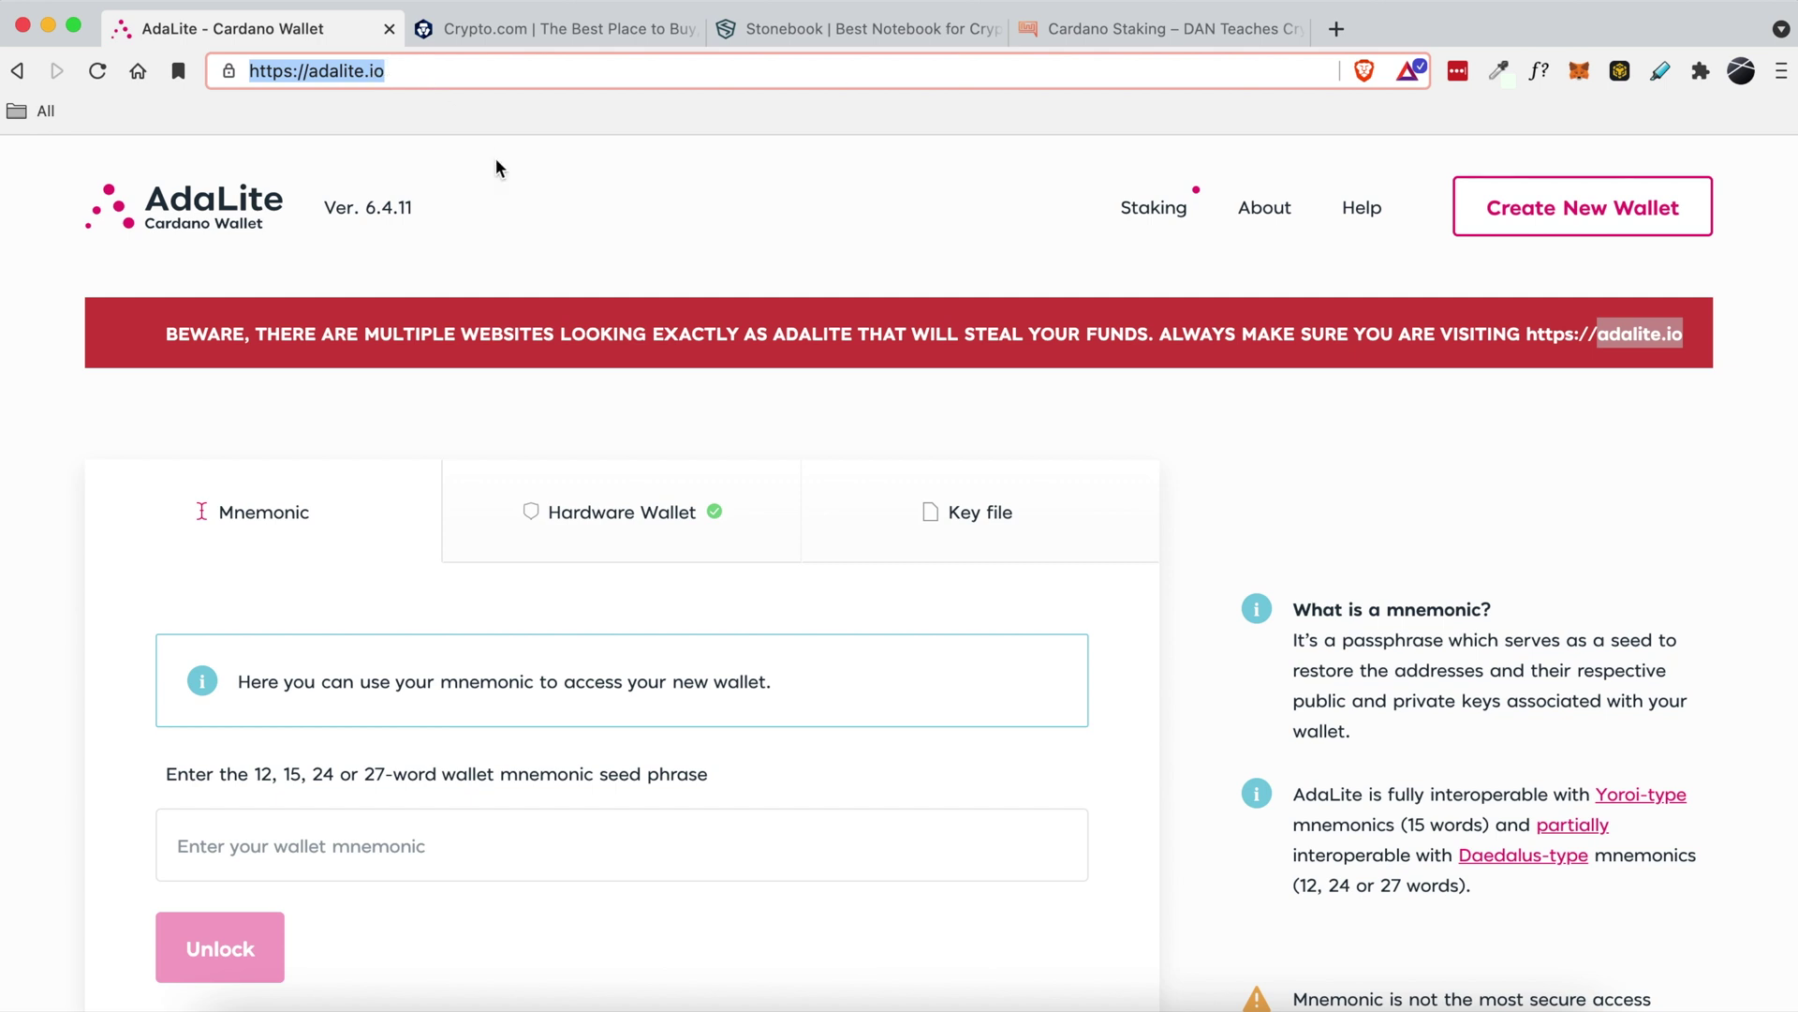
{"action": "left_click", "coordinate": [511, 183]}
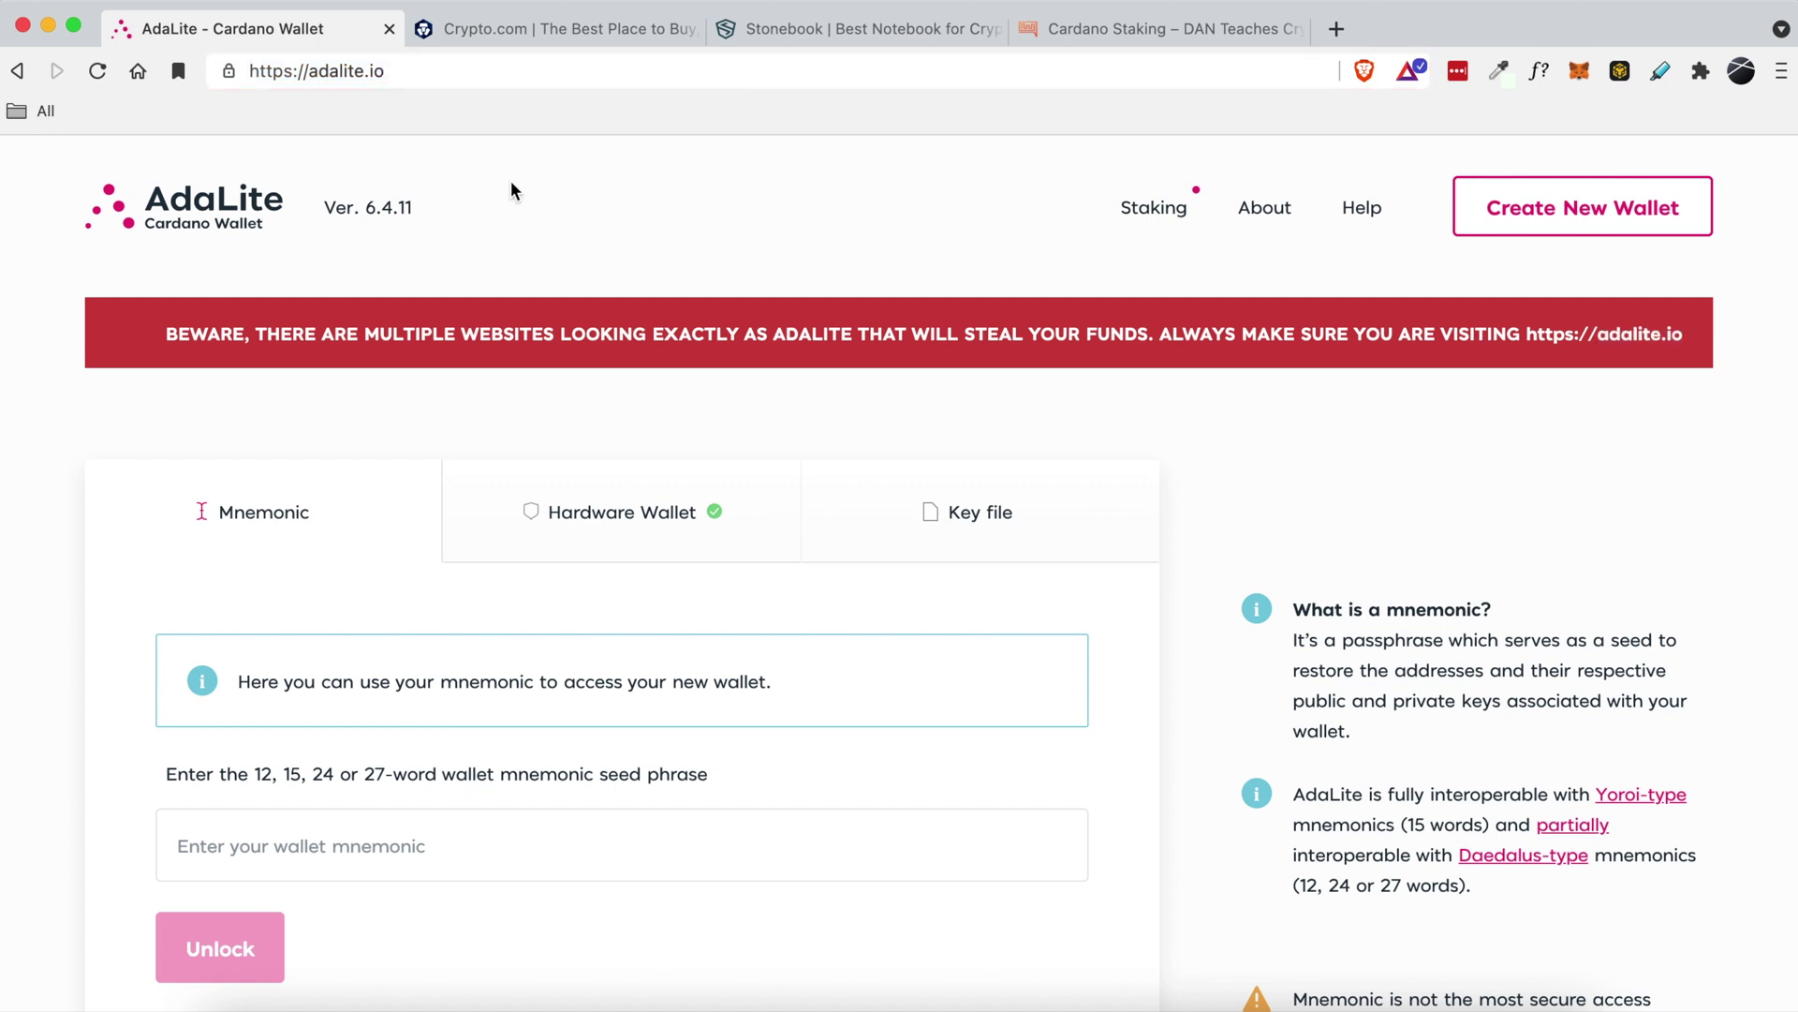
Generate a new wallet and highlight its recovery phrase and the proceed-with-caution warning
{"action": "left_click", "coordinate": [1593, 204]}
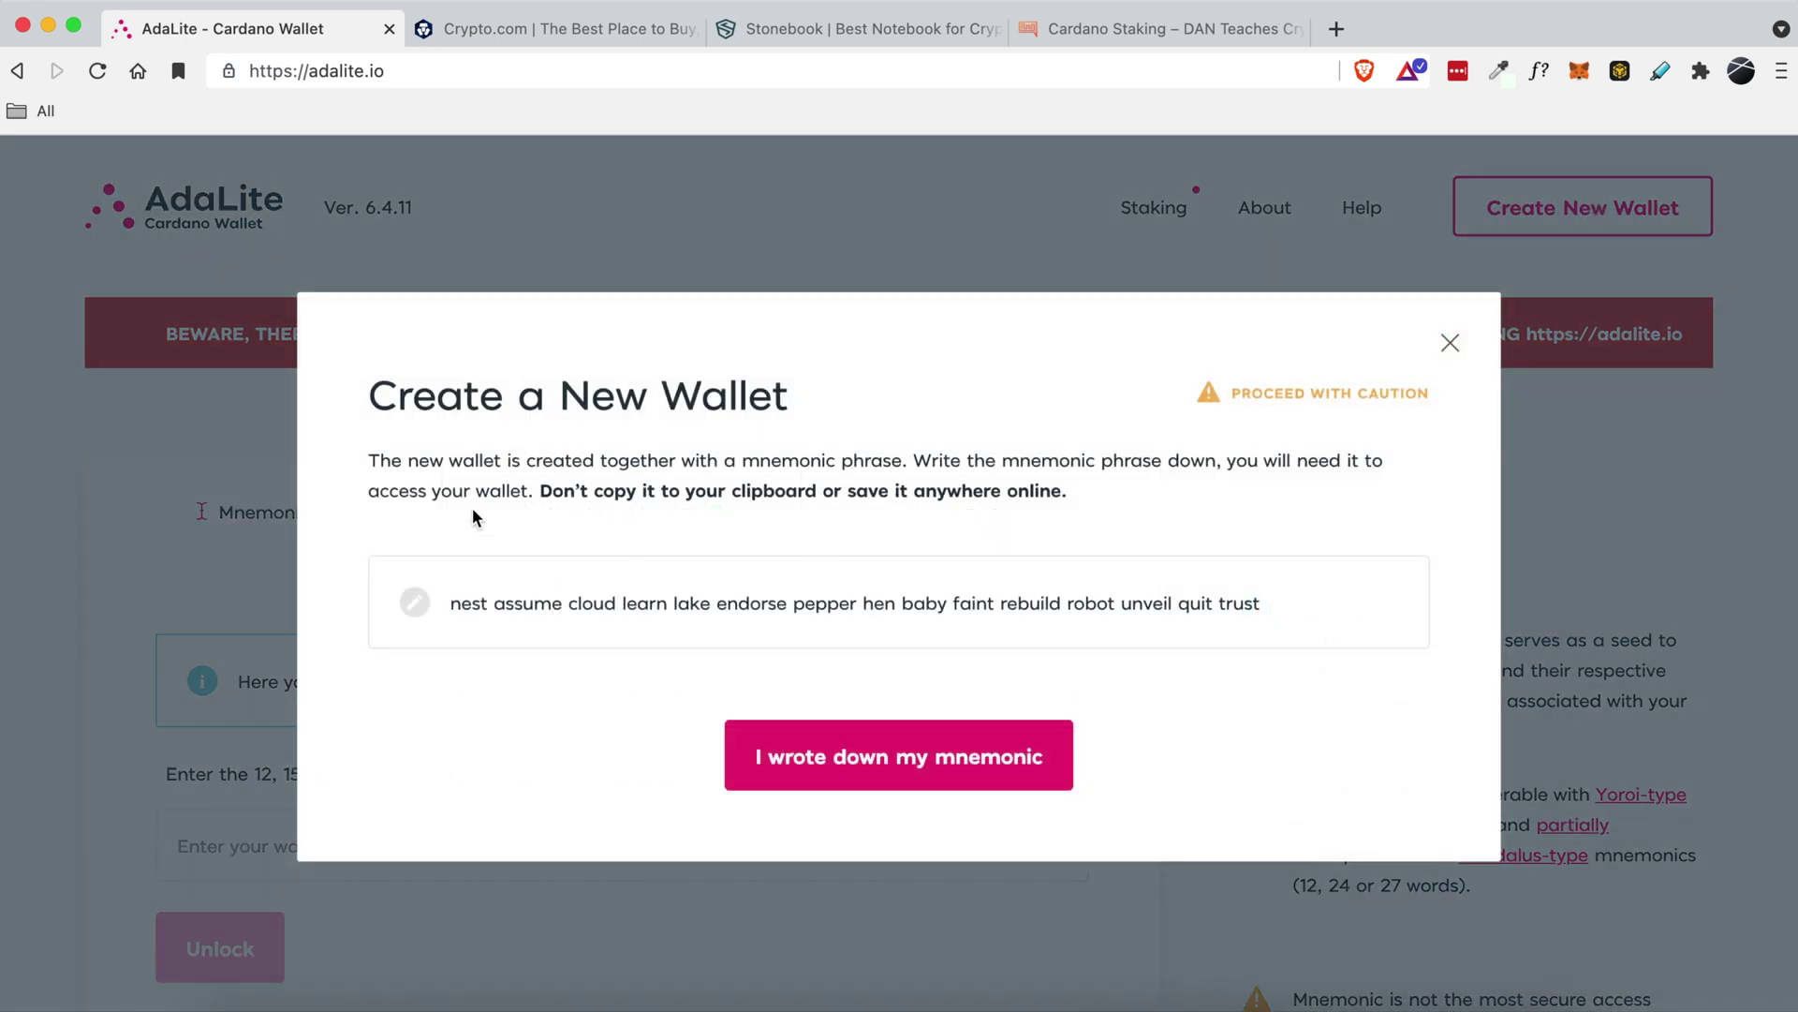
{"action": "triple_click", "coordinate": [457, 601]}
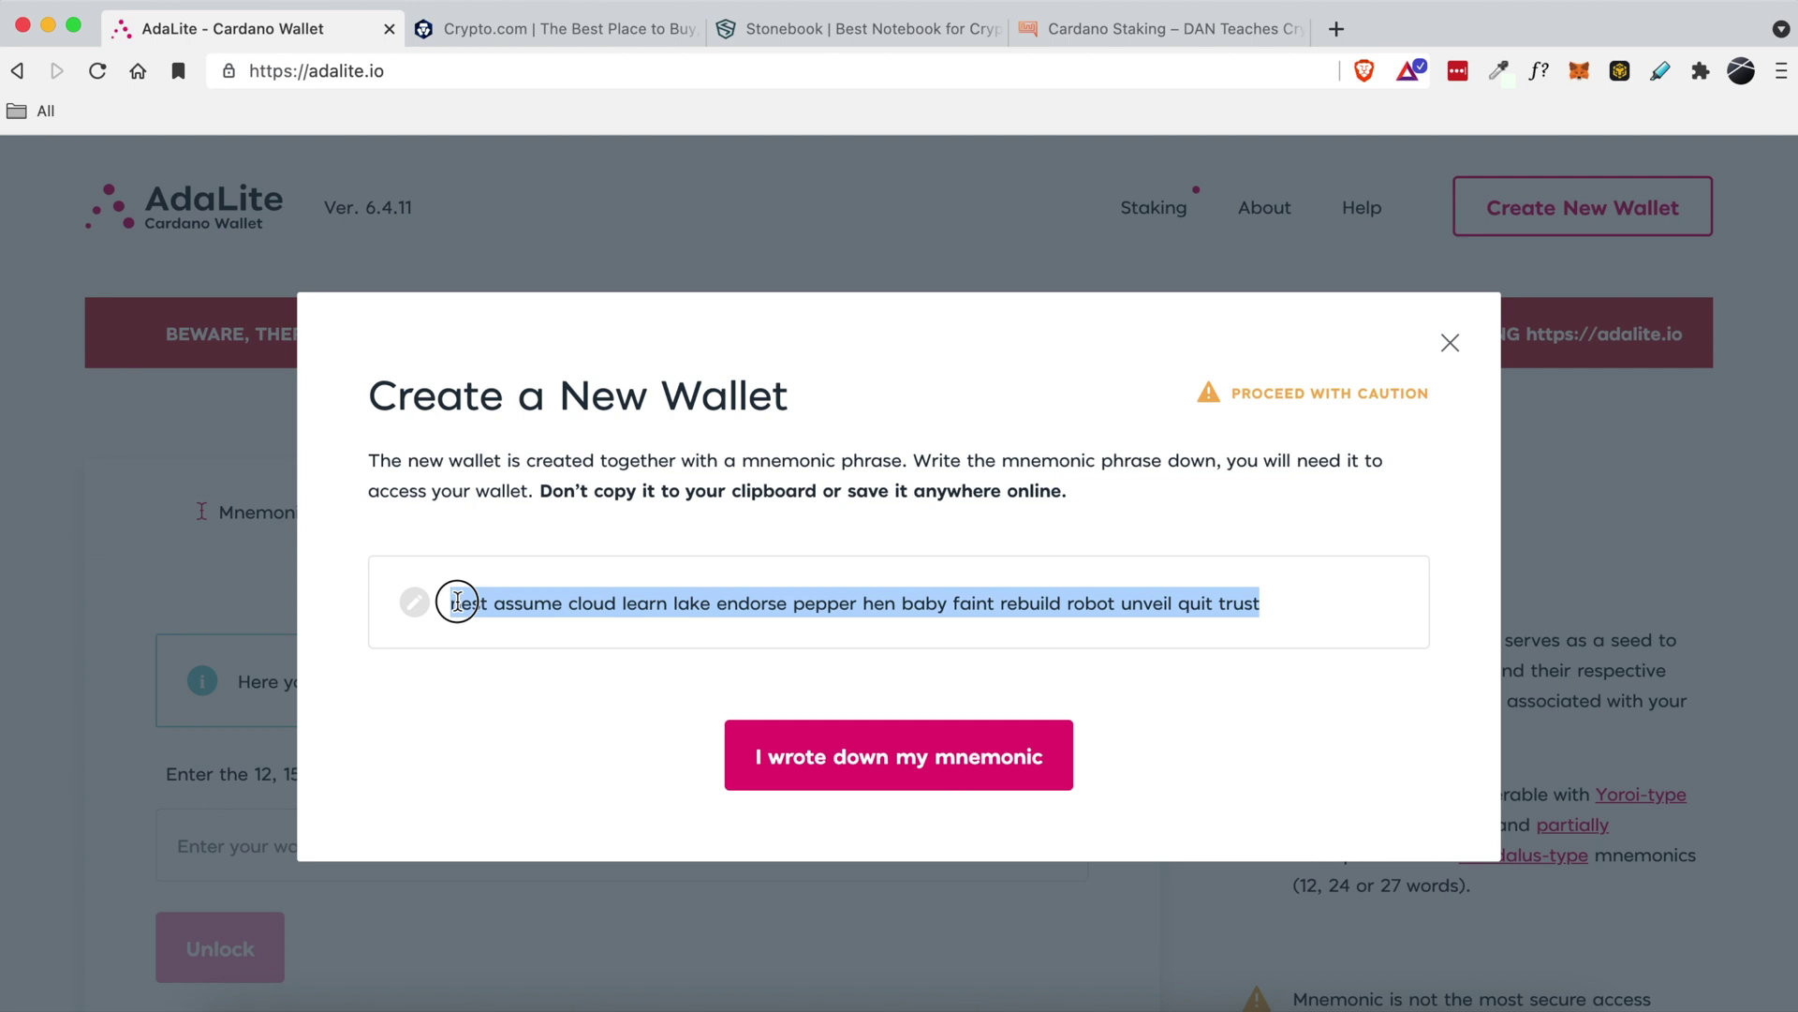
{"action": "left_click", "coordinate": [634, 521]}
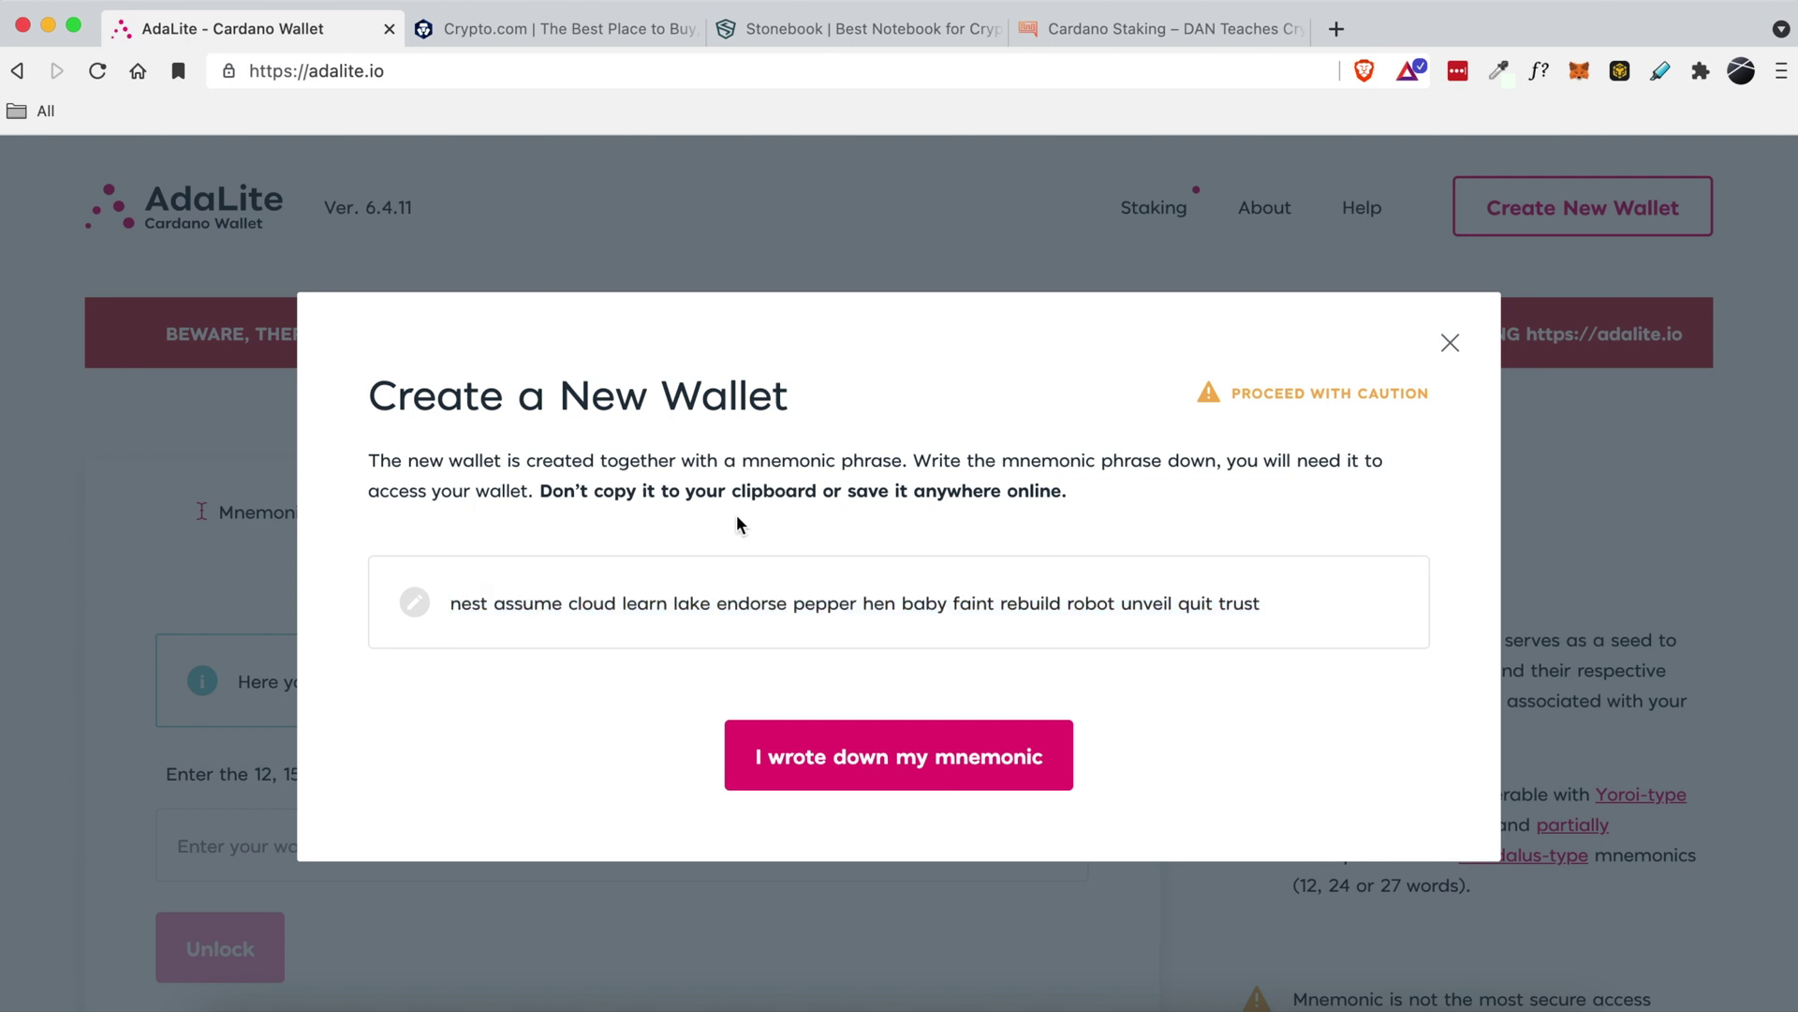
{"action": "left_click", "coordinate": [1386, 396]}
{"action": "left_click_drag", "start_coordinate": [1386, 396], "coordinate": [1263, 396]}
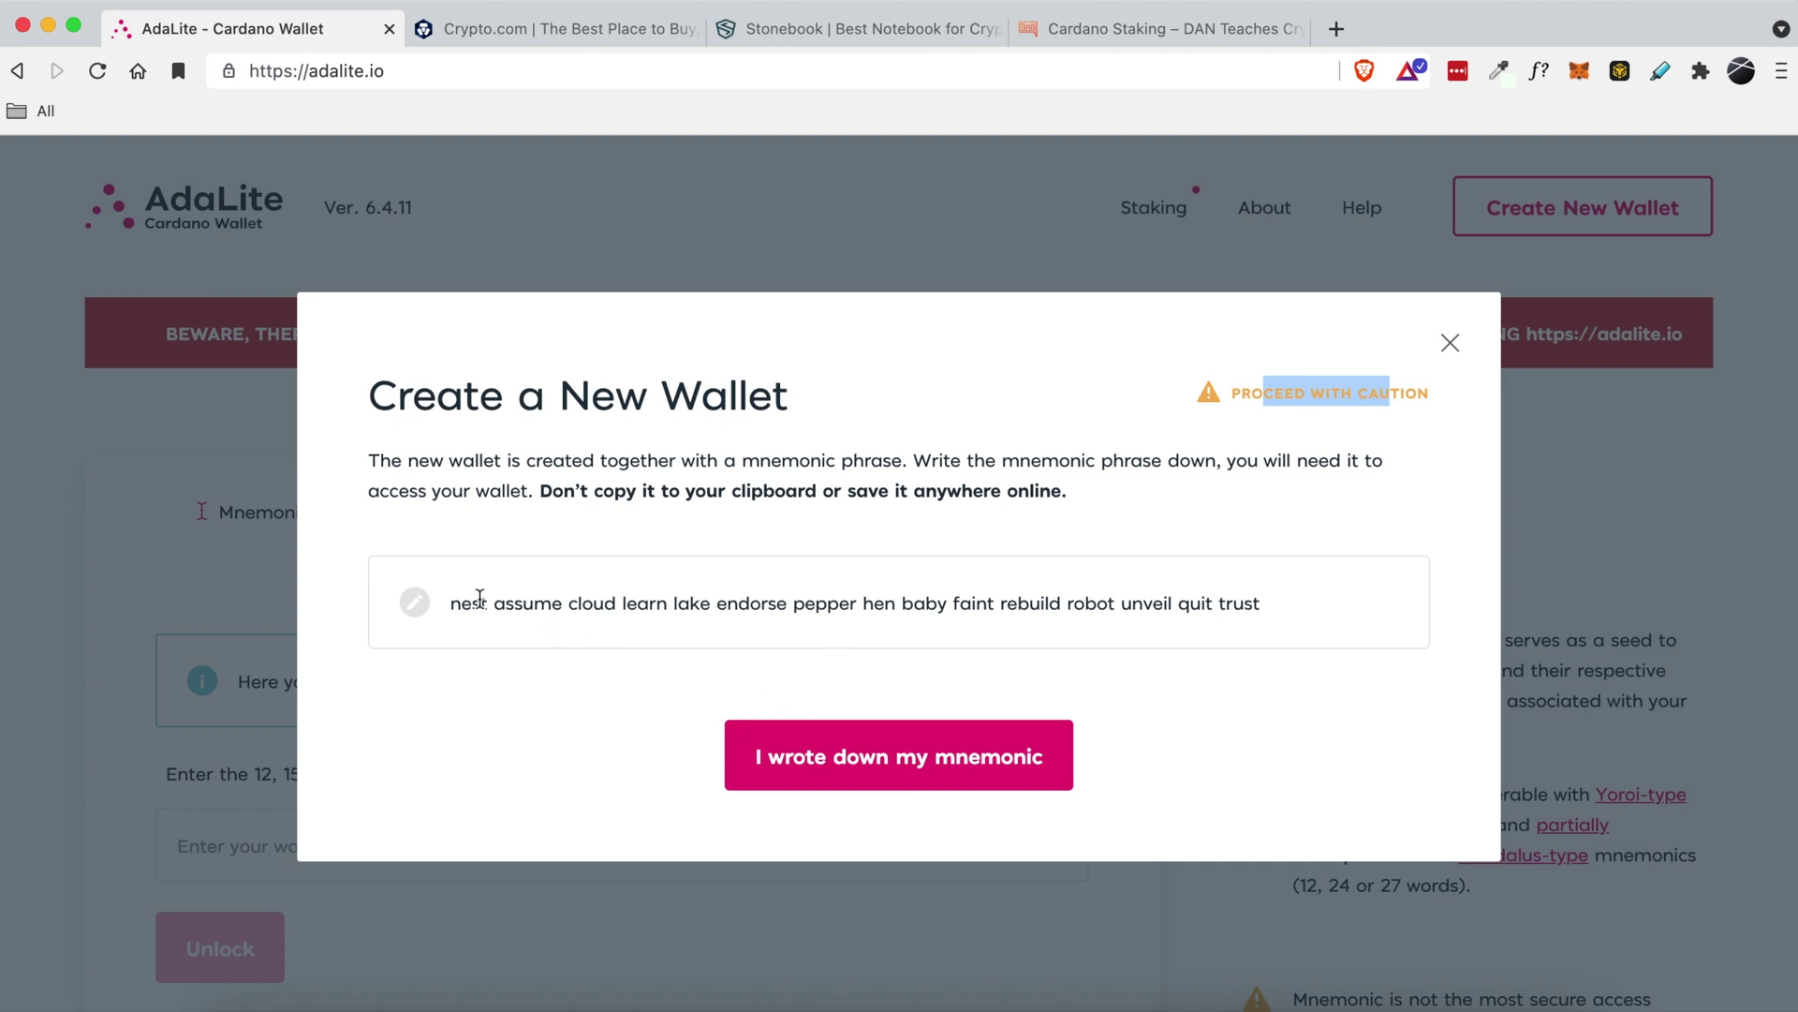
Review the 15 recovery words again, then go to the Stonebook notebook product page
{"action": "left_click_drag", "start_coordinate": [451, 603], "coordinate": [681, 602]}
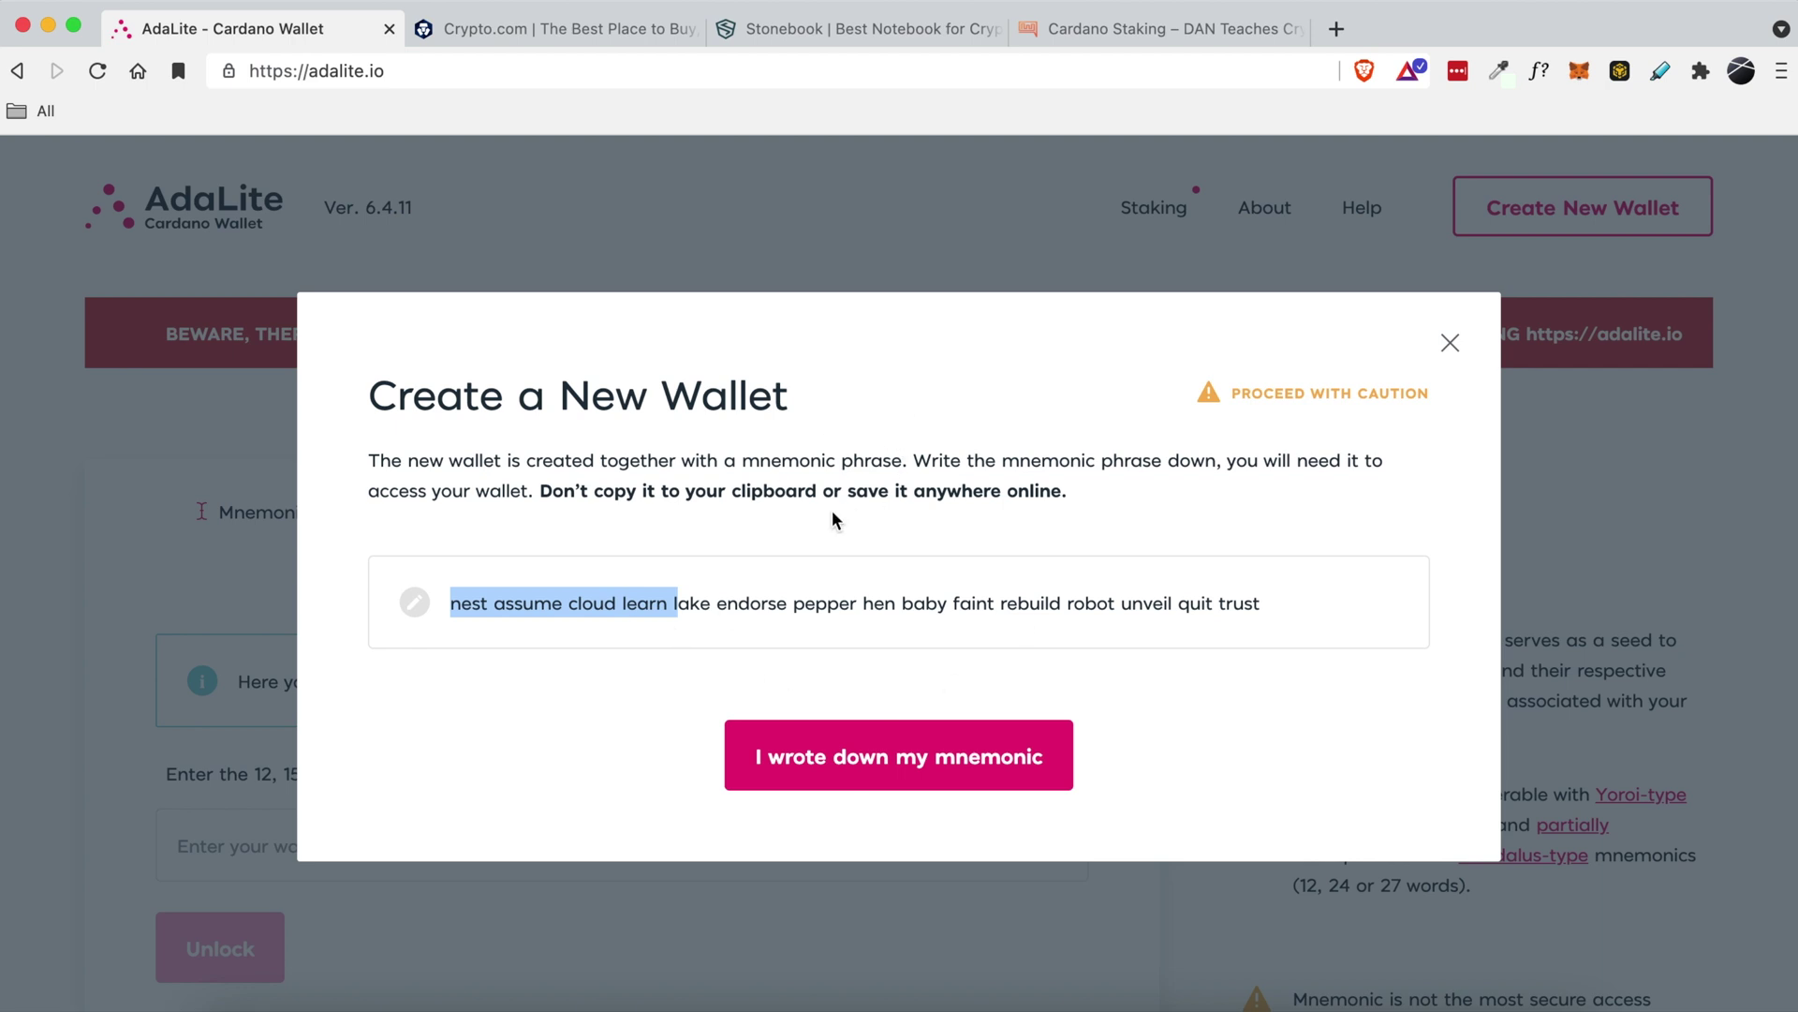
{"action": "triple_click", "coordinate": [781, 609]}
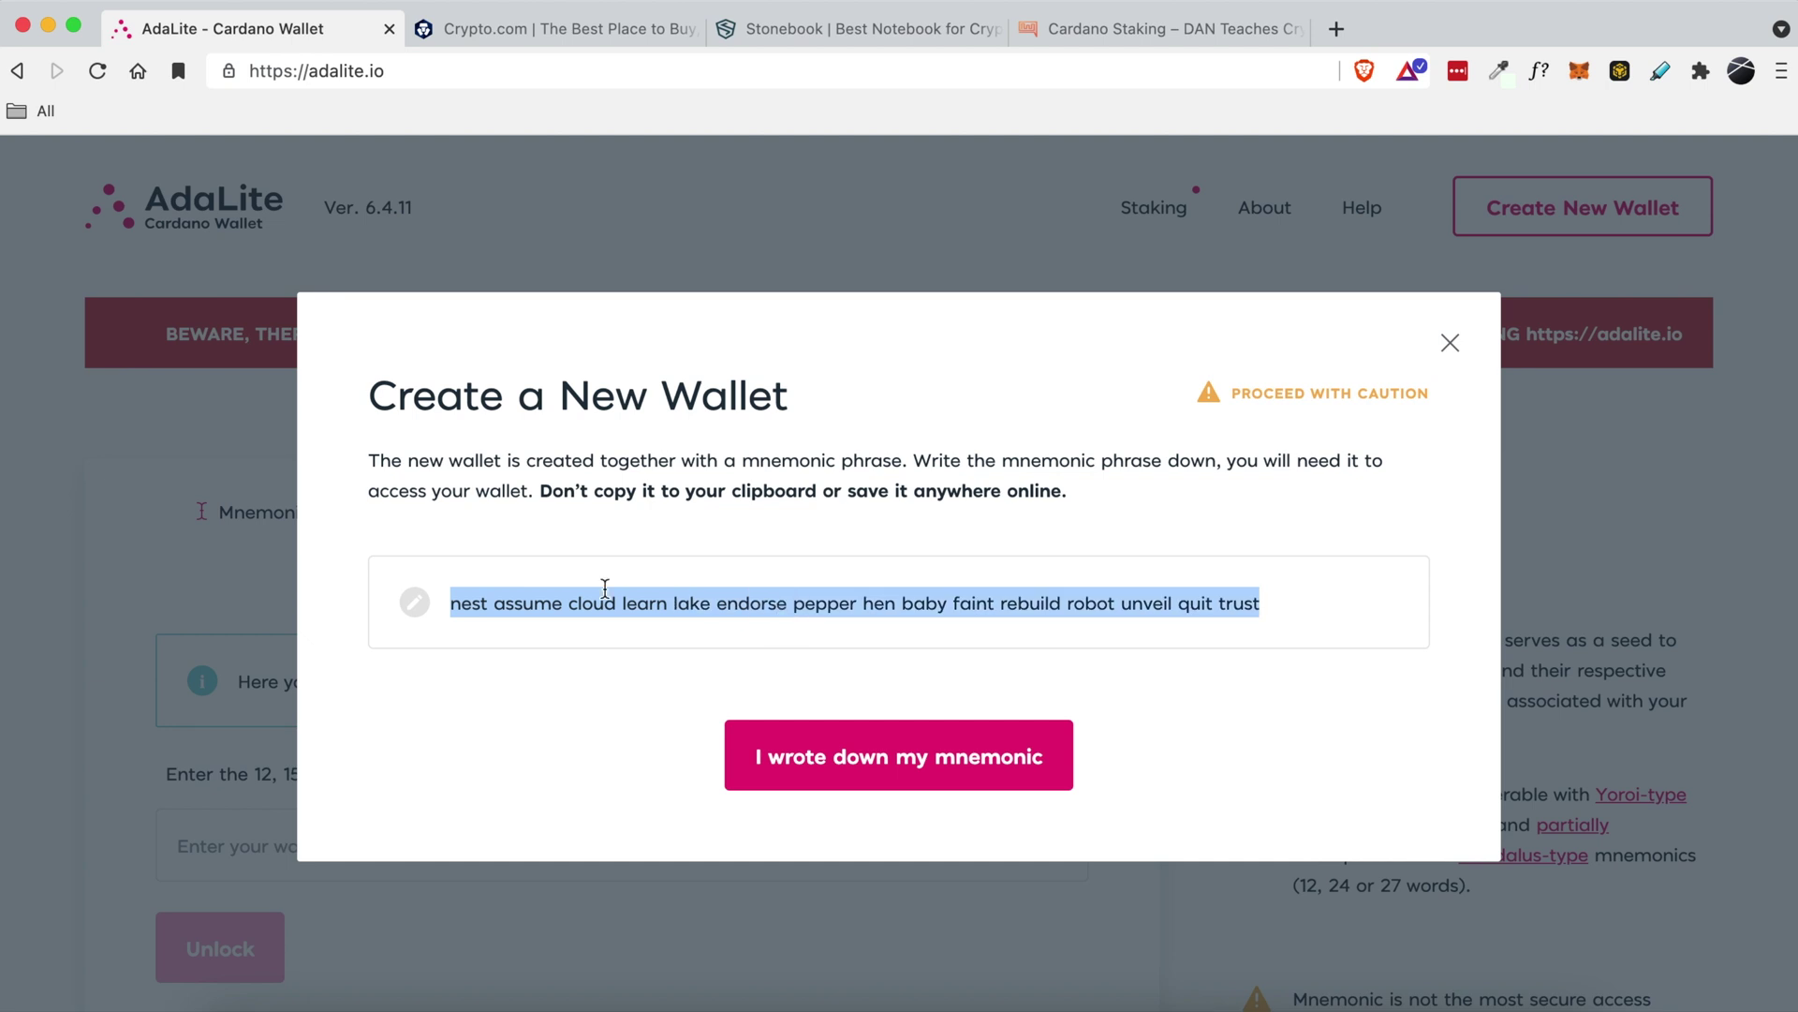
{"action": "left_click", "coordinate": [674, 546]}
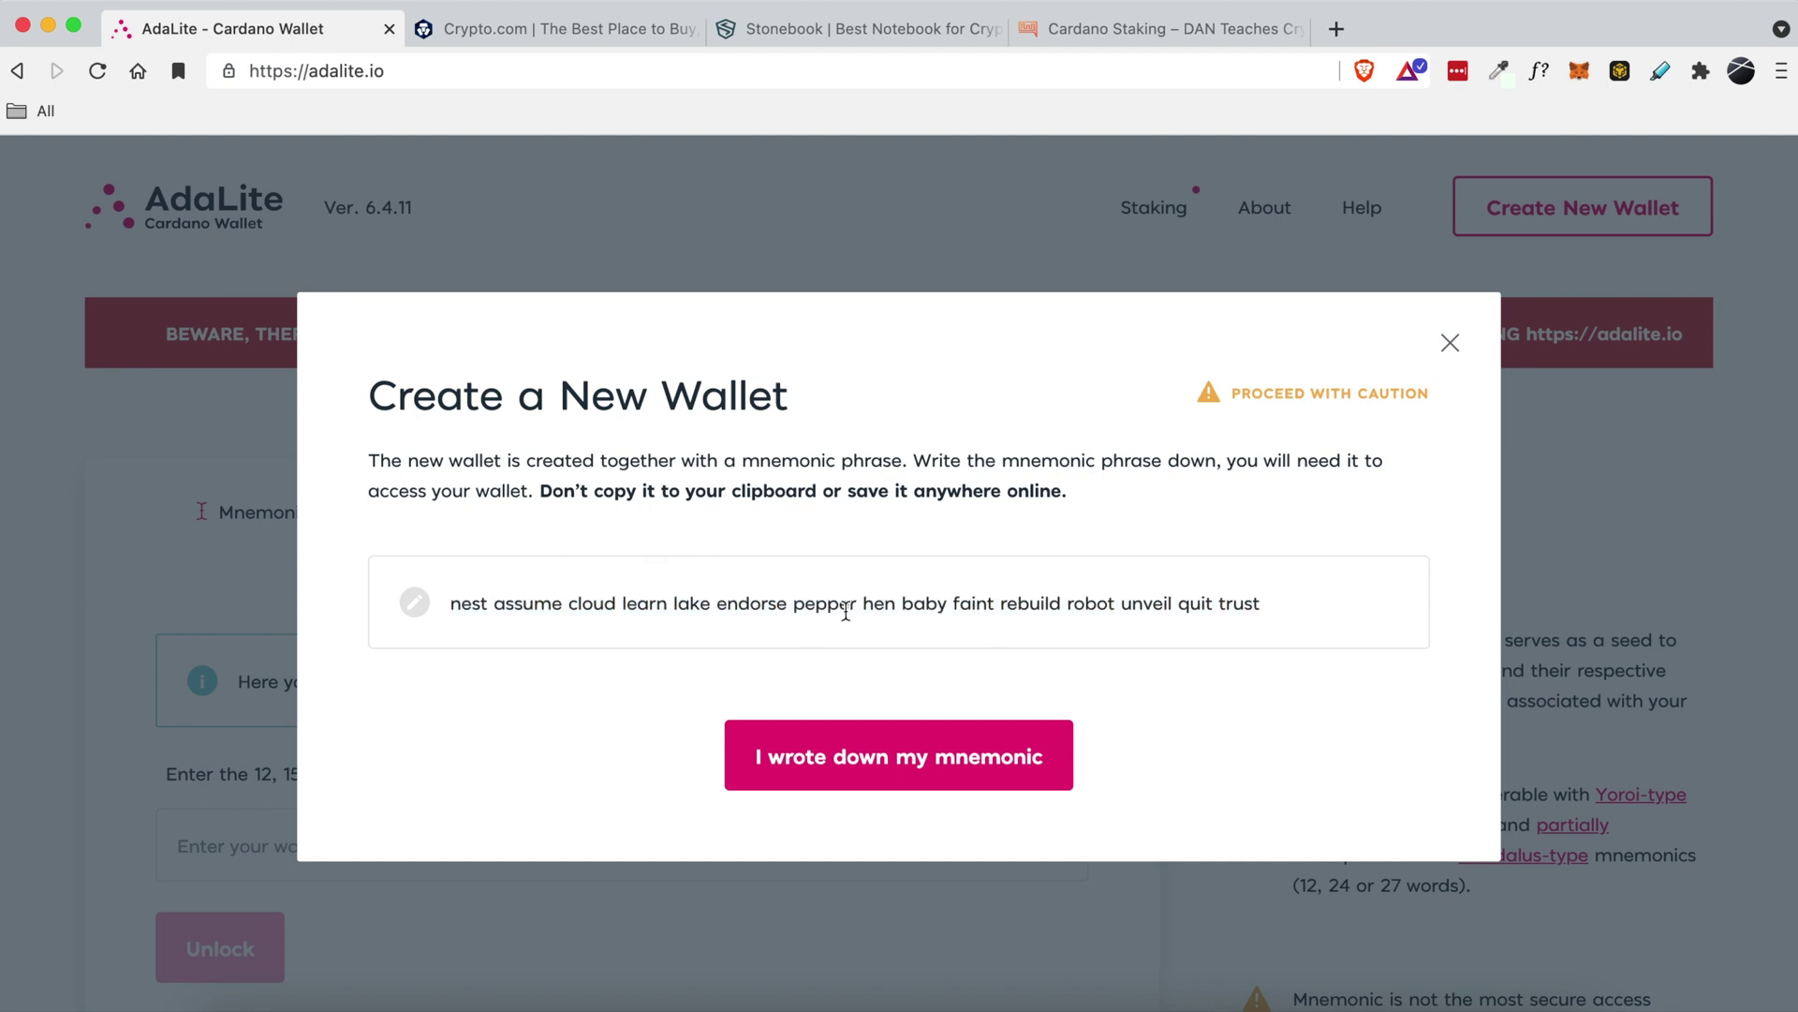
{"action": "left_click", "coordinate": [856, 28]}
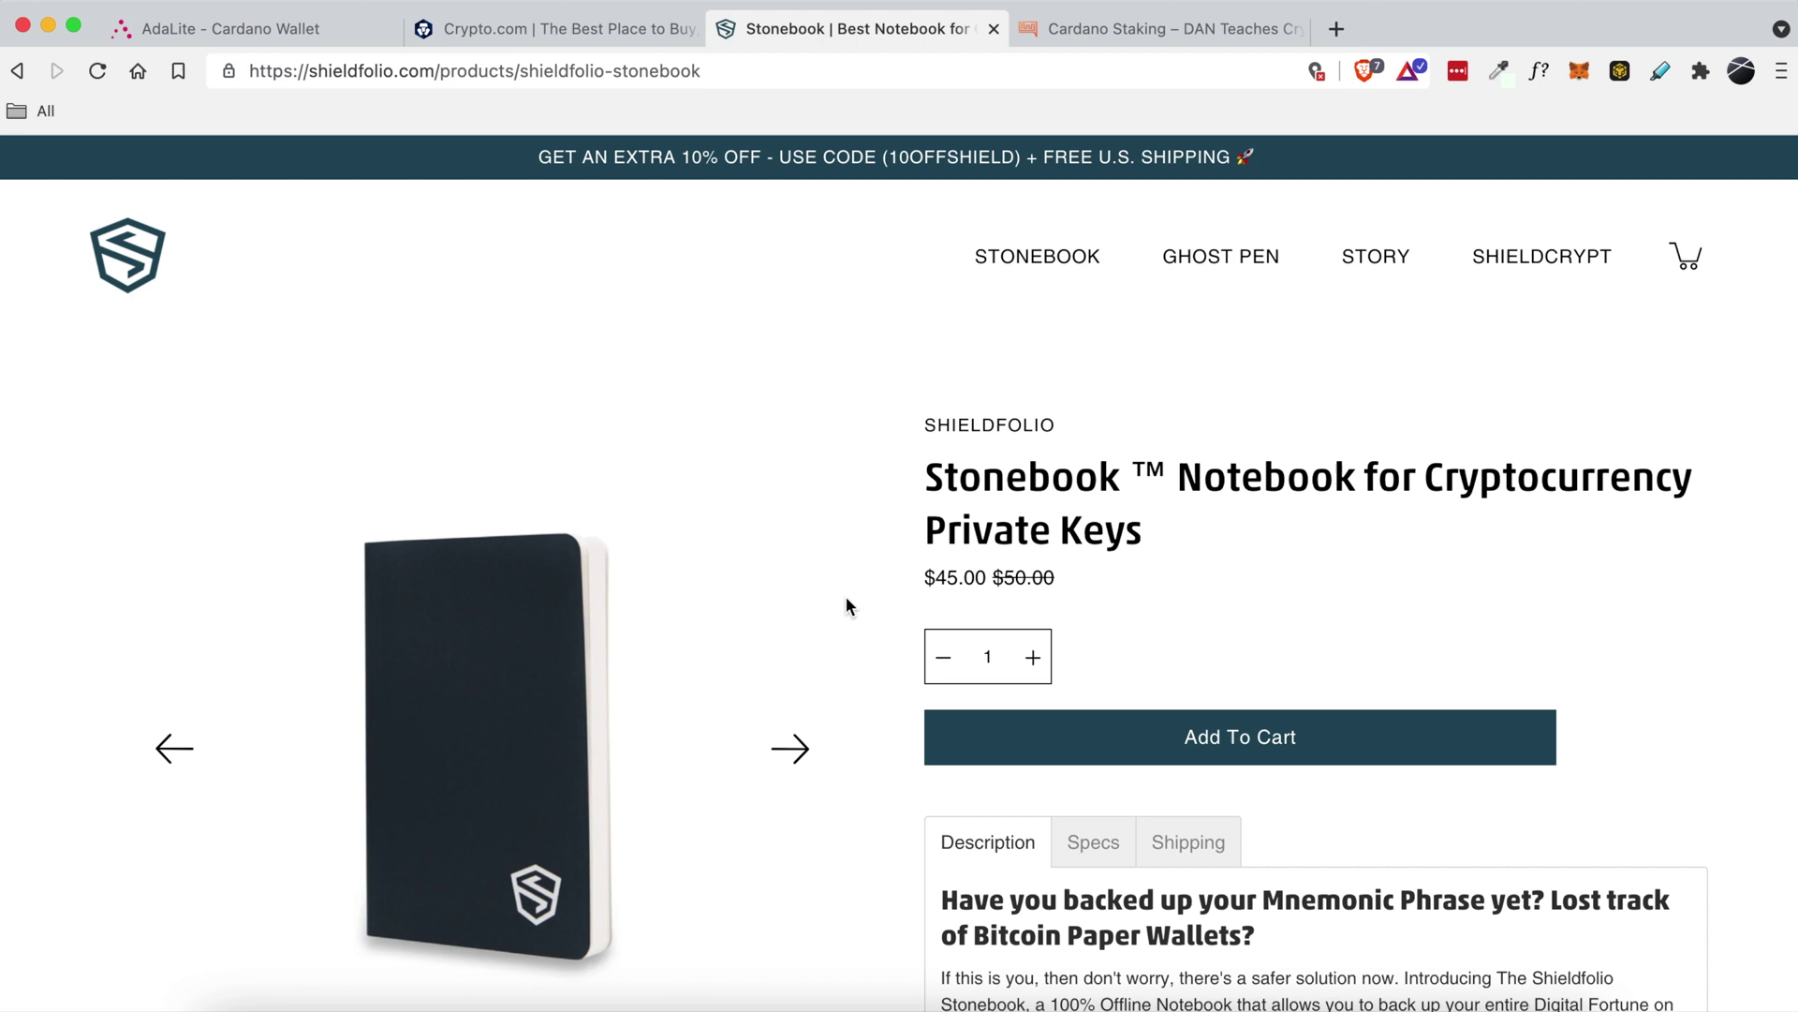
Scroll the Stonebook page, note 'Private Keys' in its title, then recheck AdaLite's recovery phrase
{"action": "scroll", "coordinate": [845, 605], "scroll_direction": "down", "scroll_amount": 3}
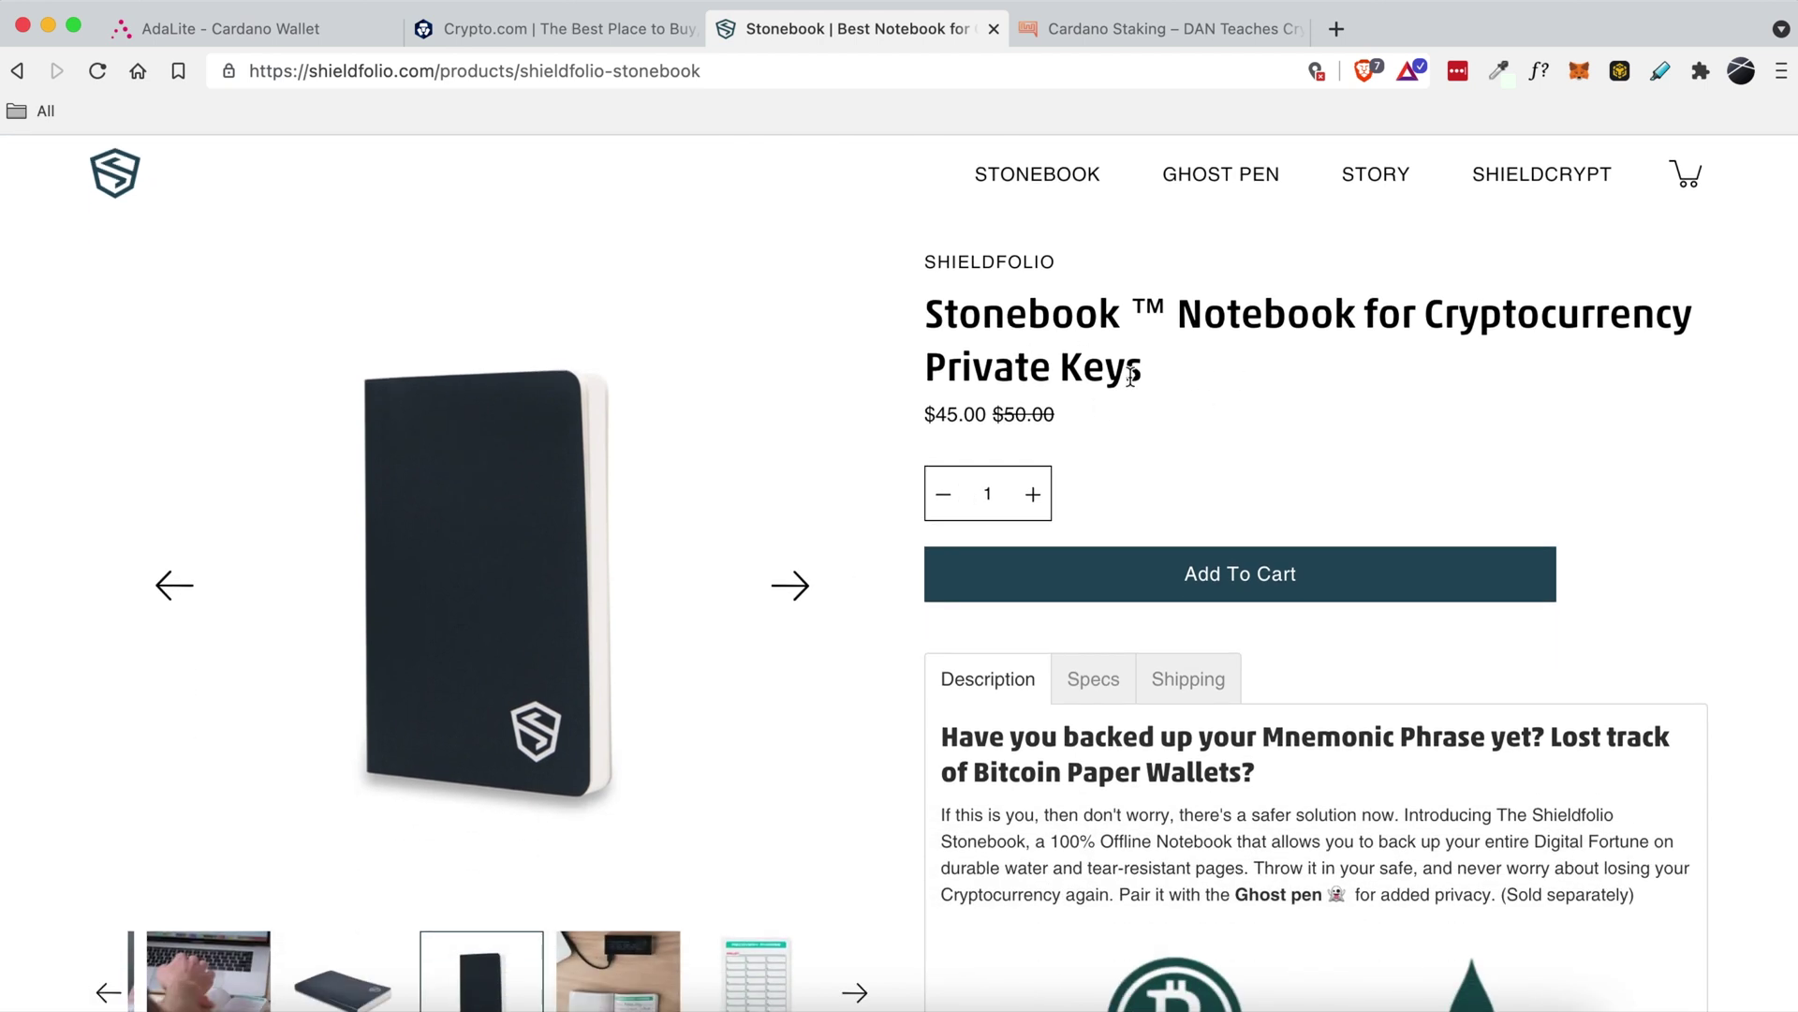
{"action": "left_click_drag", "start_coordinate": [1131, 375], "coordinate": [907, 375]}
{"action": "left_click", "coordinate": [879, 432]}
{"action": "left_click", "coordinate": [278, 37]}
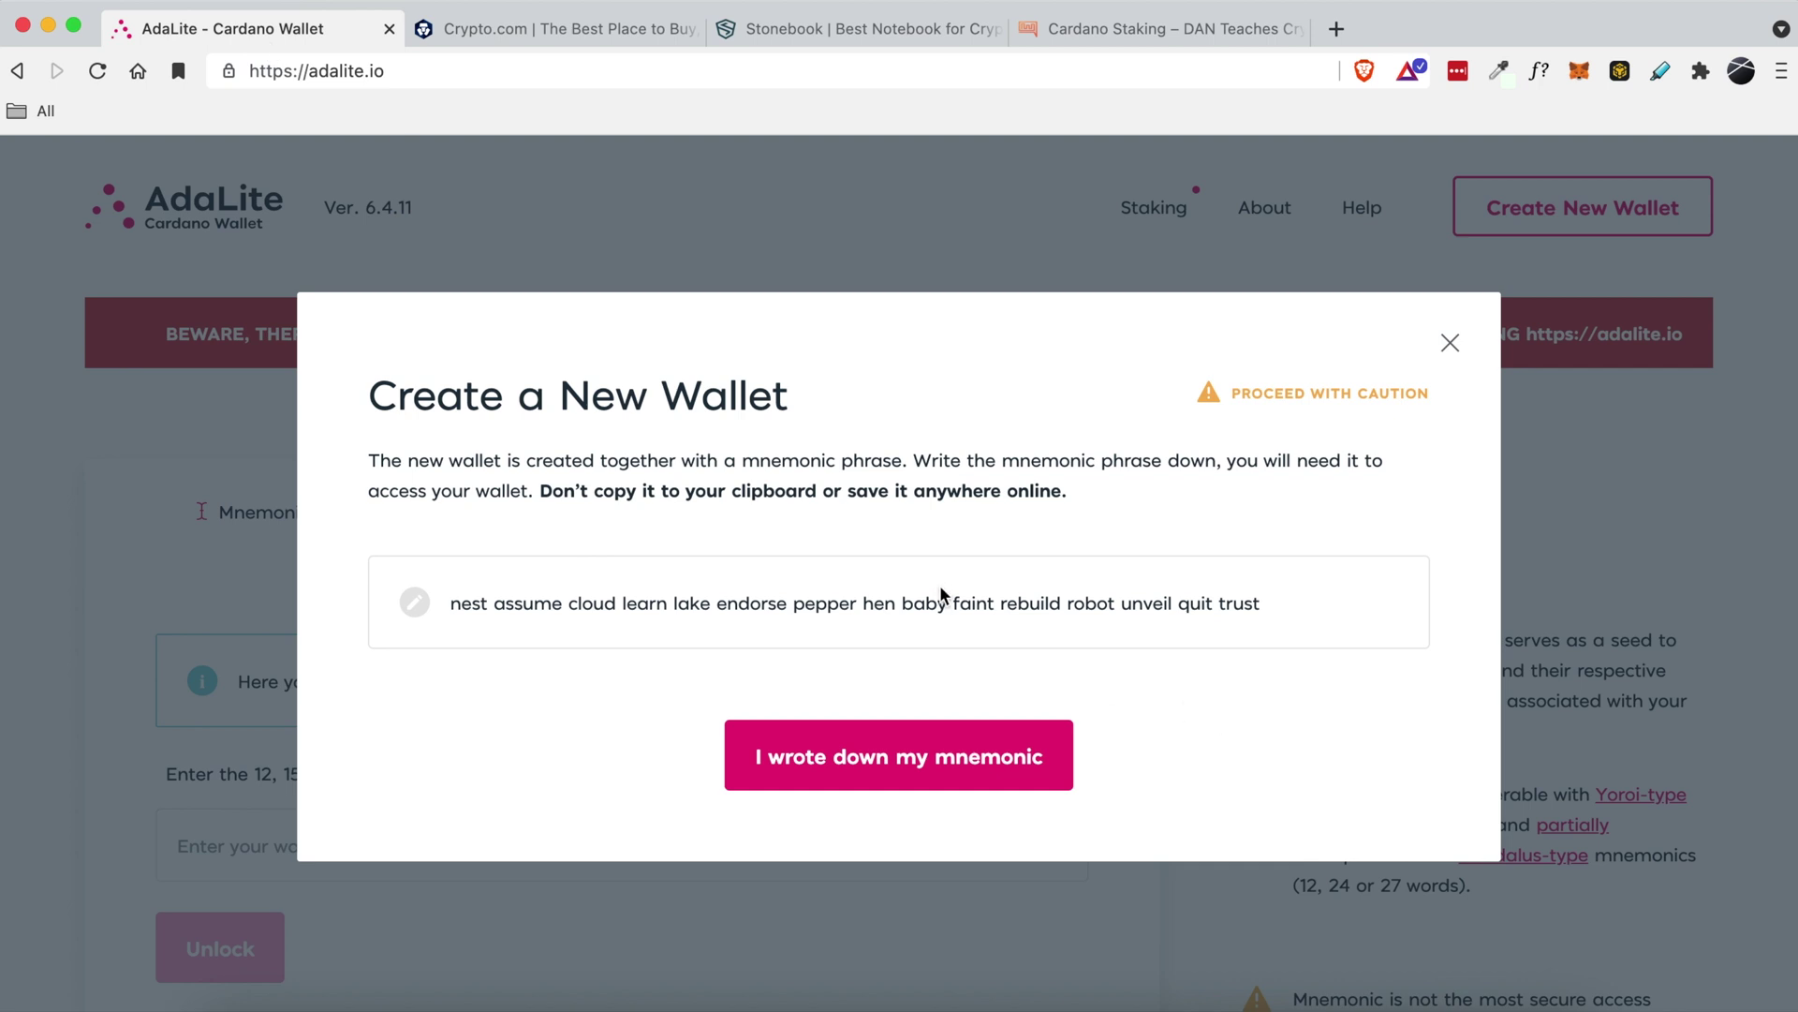
{"action": "left_click_drag", "start_coordinate": [450, 604], "coordinate": [1262, 602]}
View the Stonebook photo of the notebook being written in, then return to the AdaLite dialog
{"action": "left_click", "coordinate": [841, 28]}
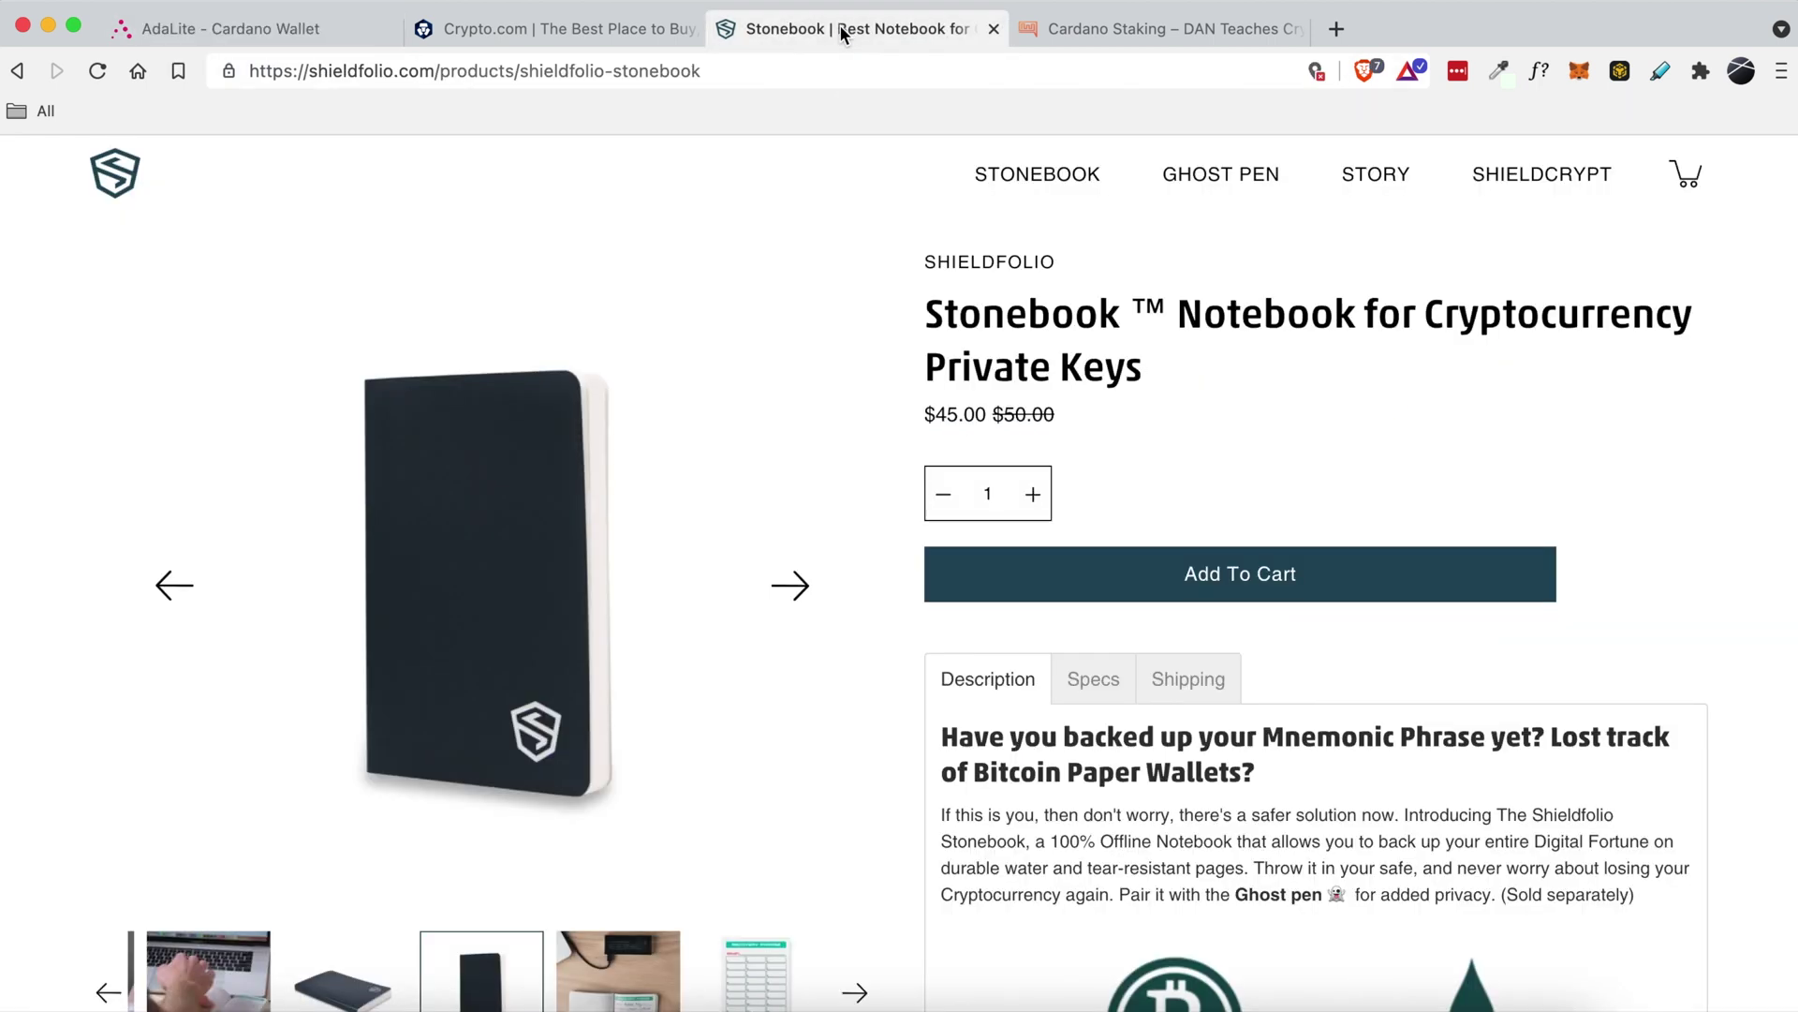
{"action": "scroll", "coordinate": [858, 641], "scroll_direction": "down", "scroll_amount": 3}
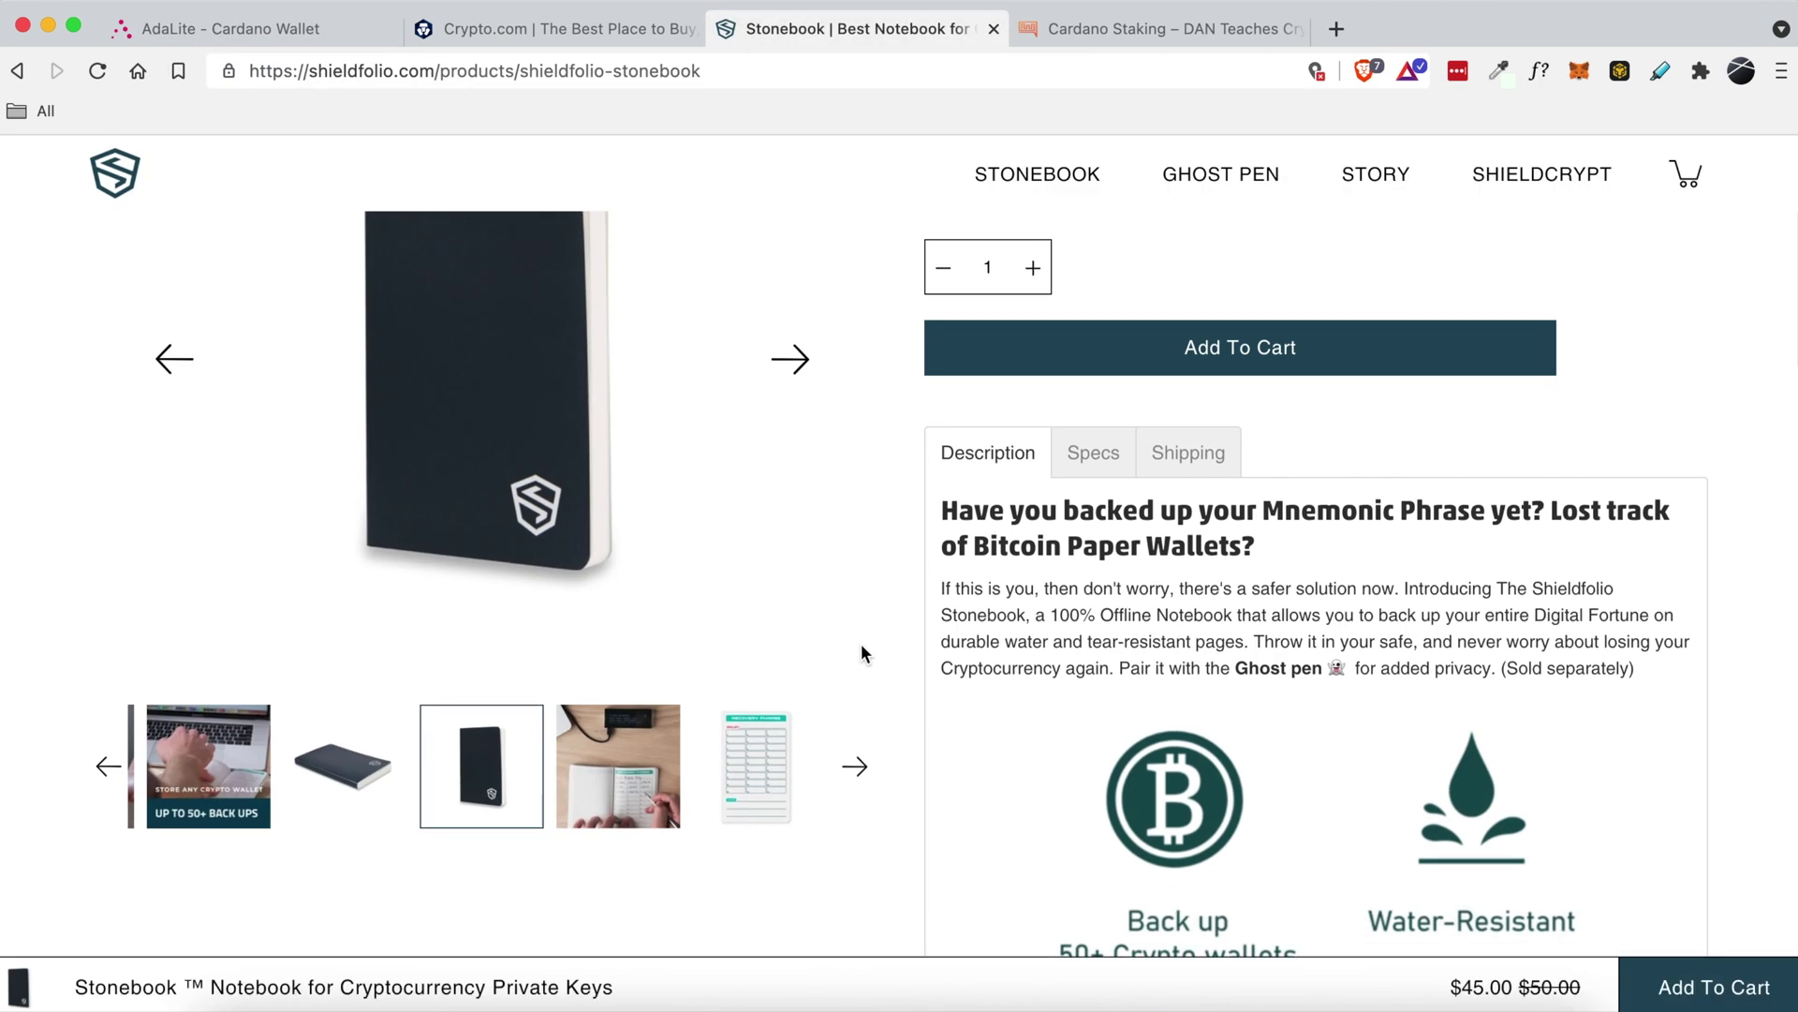
{"action": "left_click", "coordinate": [613, 801]}
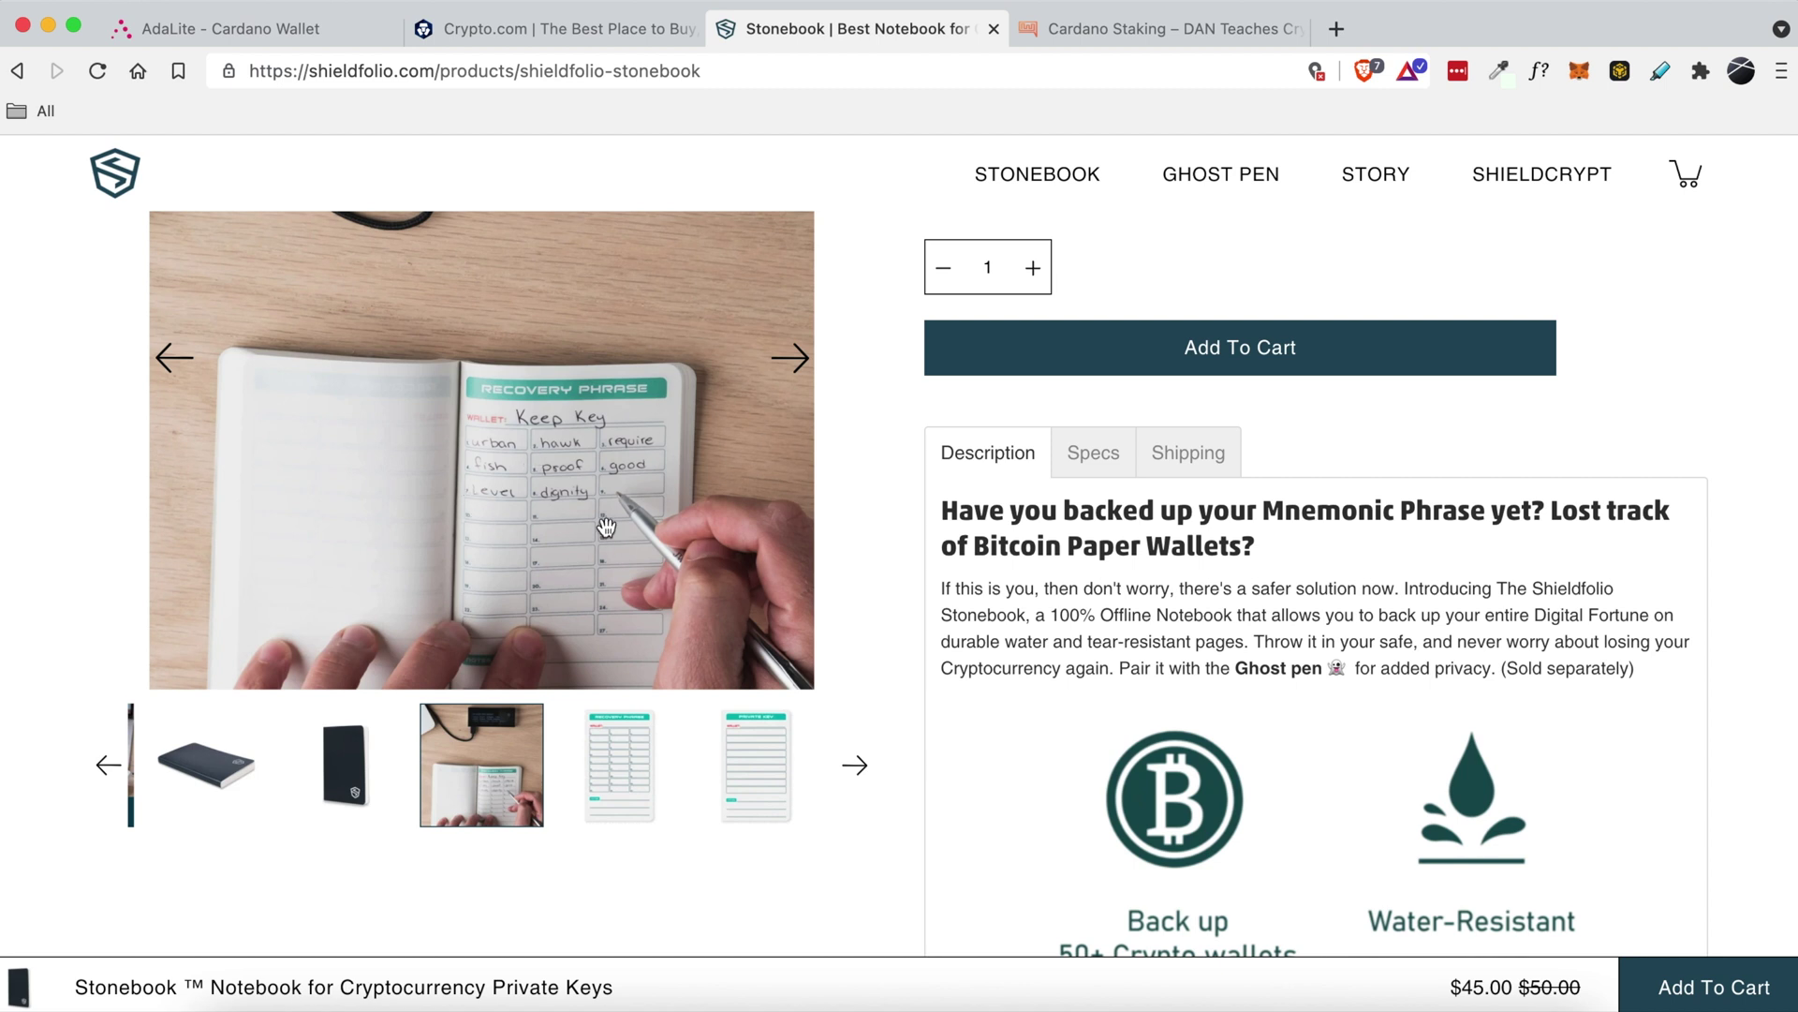
{"action": "scroll", "coordinate": [602, 521], "scroll_direction": "up", "scroll_amount": 3}
{"action": "scroll", "coordinate": [881, 415], "scroll_direction": "up", "scroll_amount": 2}
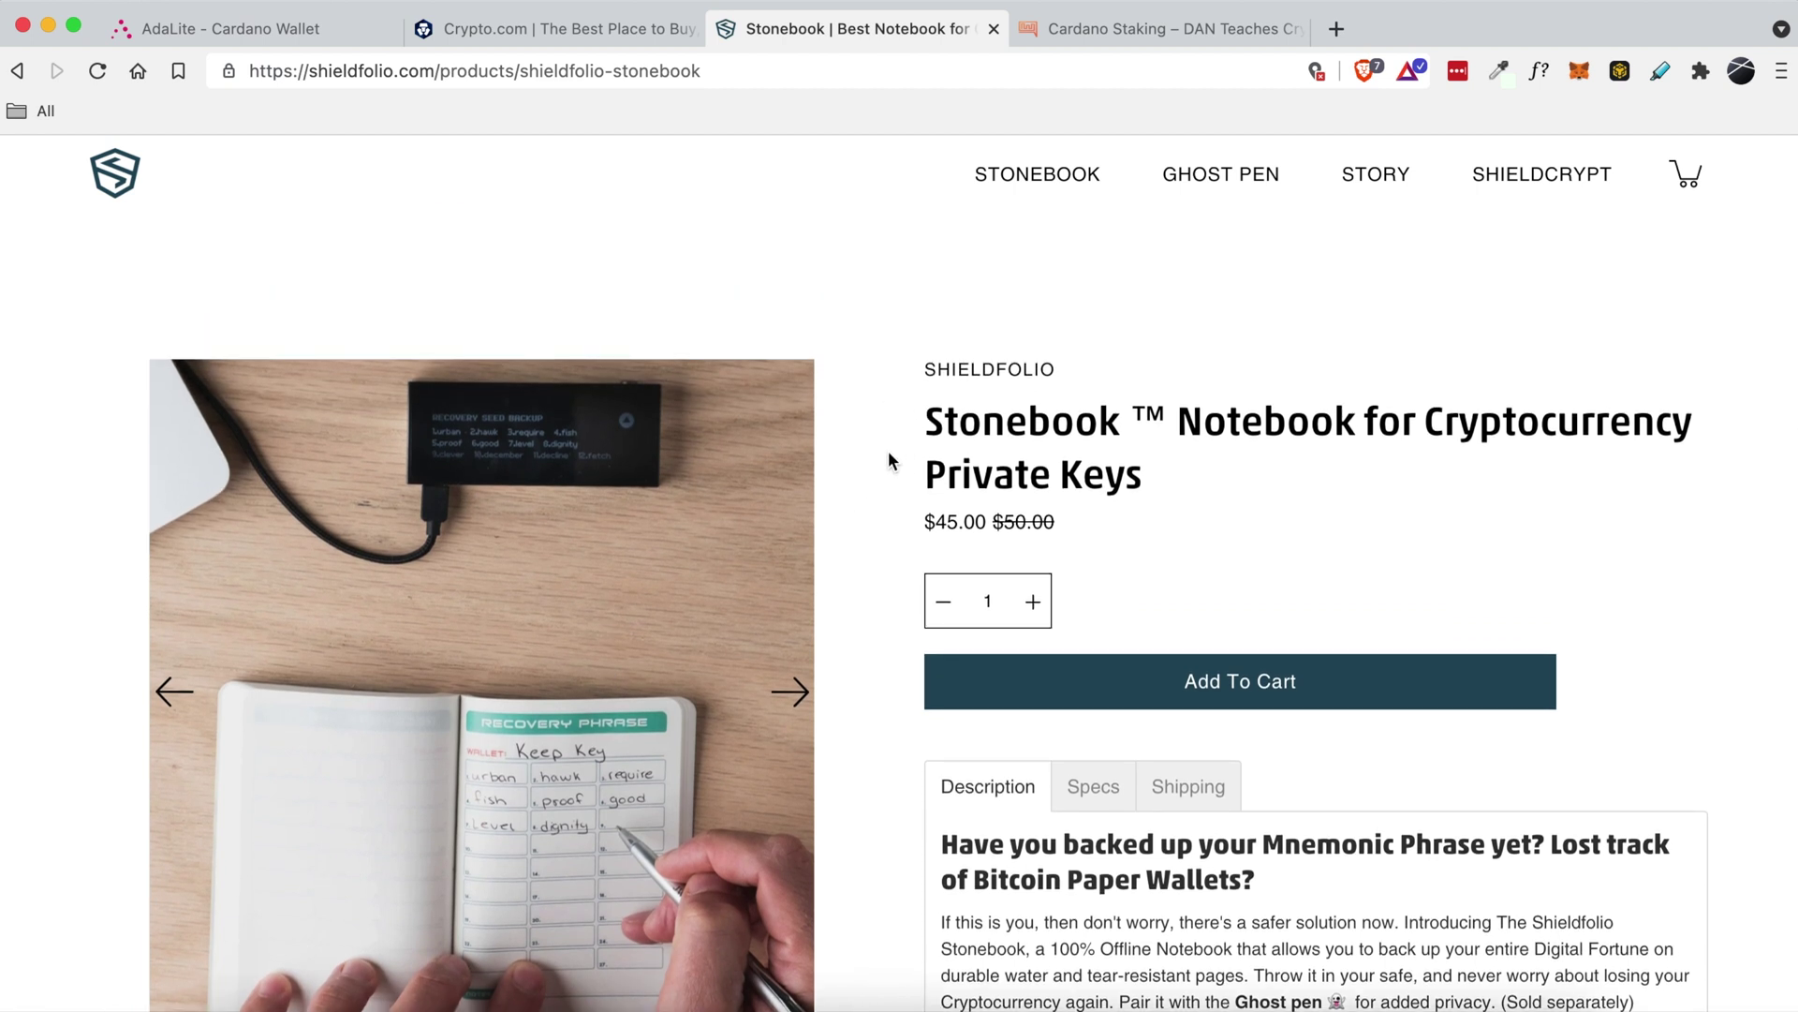
{"action": "scroll", "coordinate": [888, 451], "scroll_direction": "up", "scroll_amount": 1}
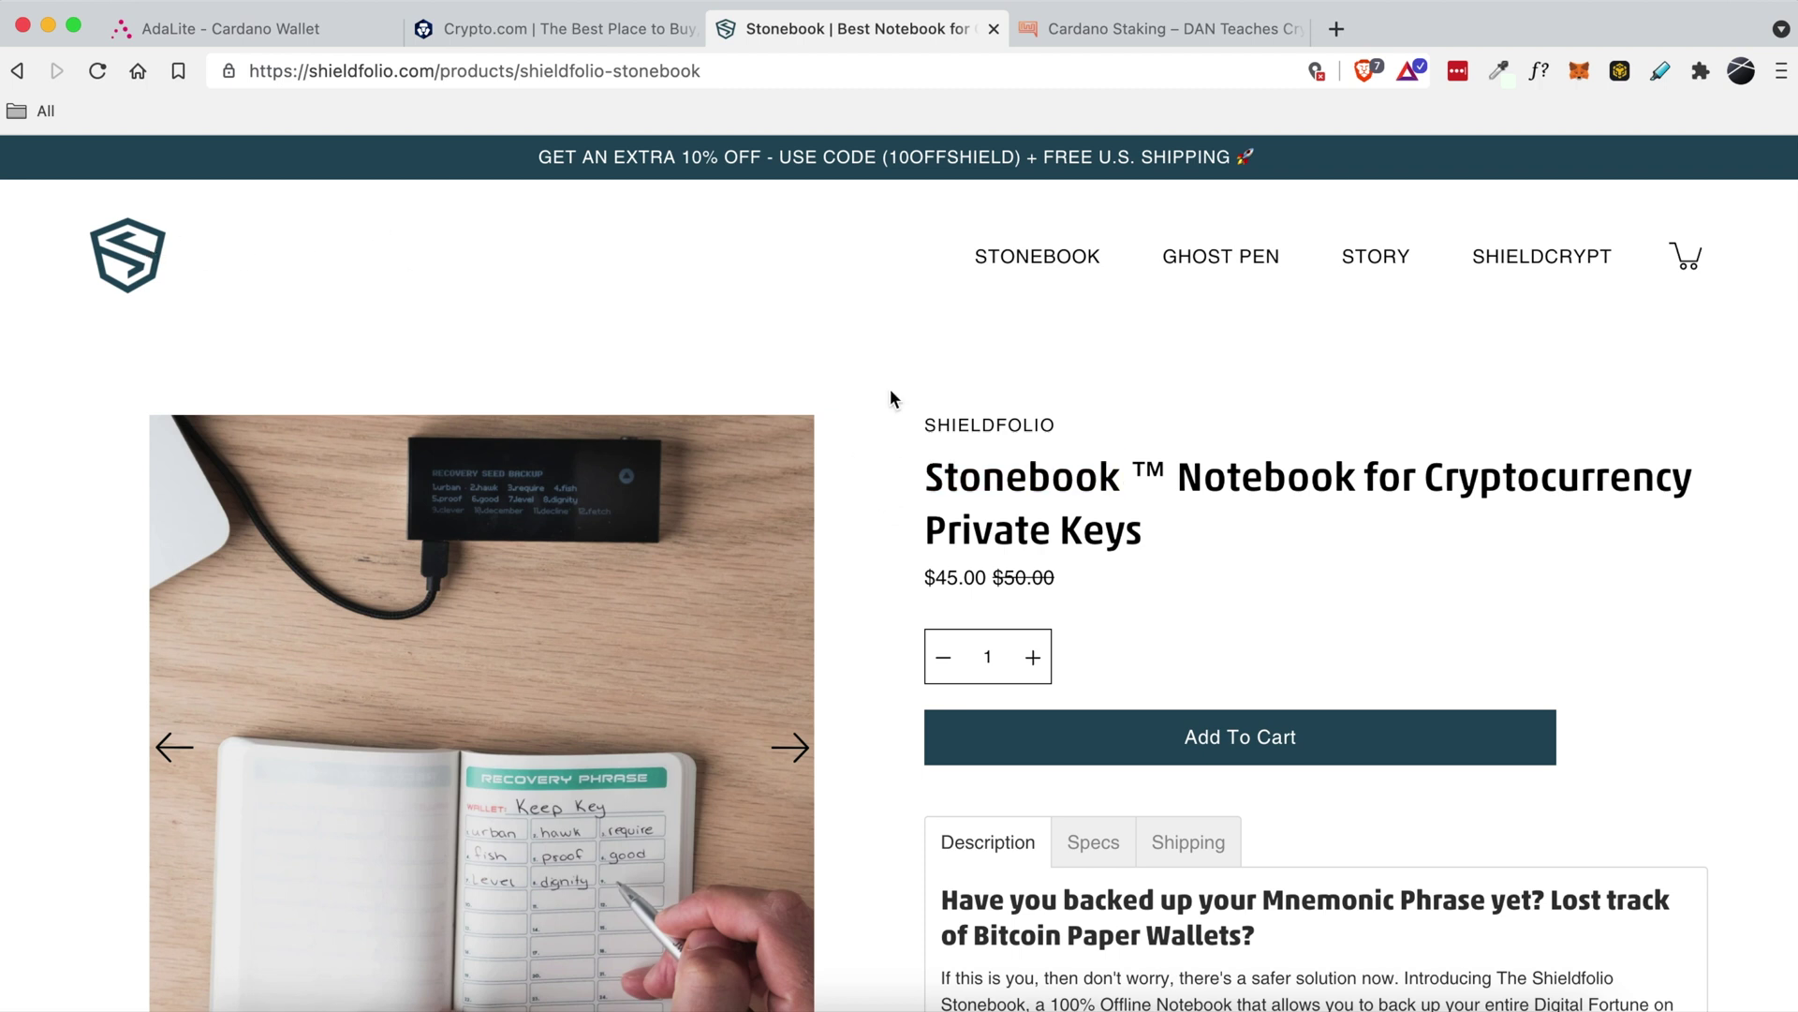
{"action": "left_click", "coordinate": [301, 32]}
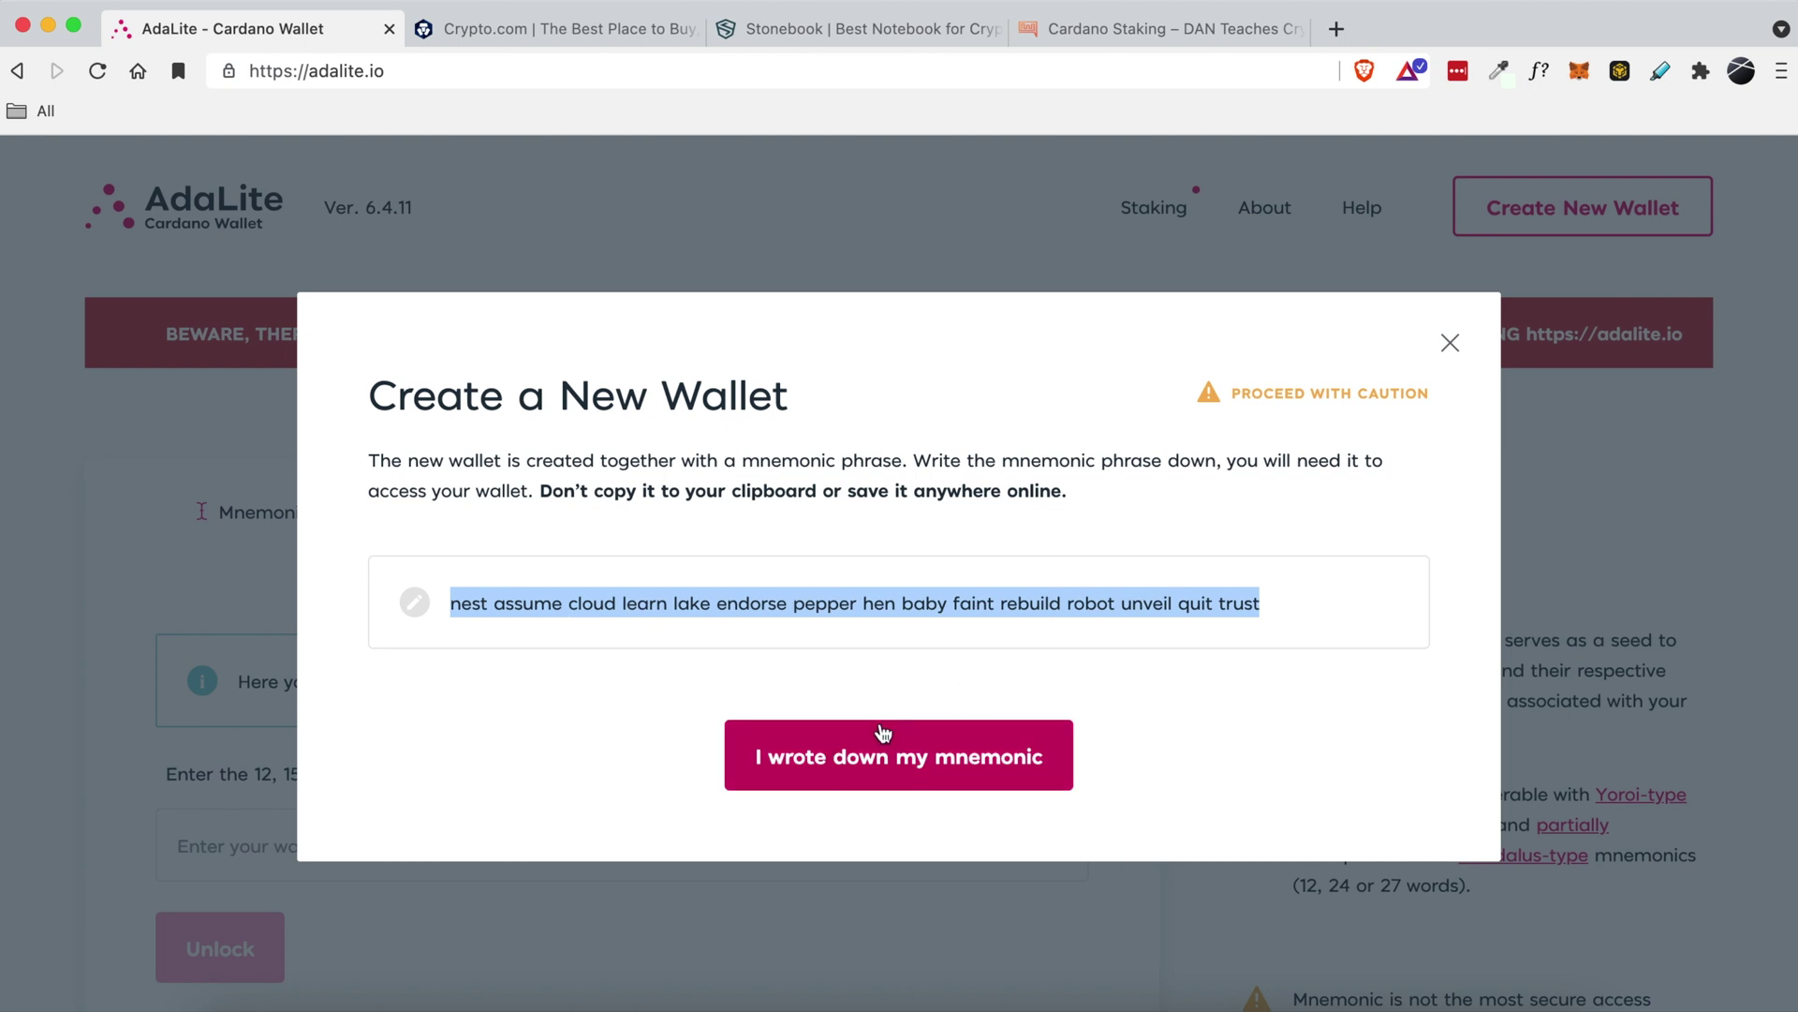
Close the Create a New Wallet dialog and focus the mnemonic entry field
{"action": "left_click", "coordinate": [1467, 283]}
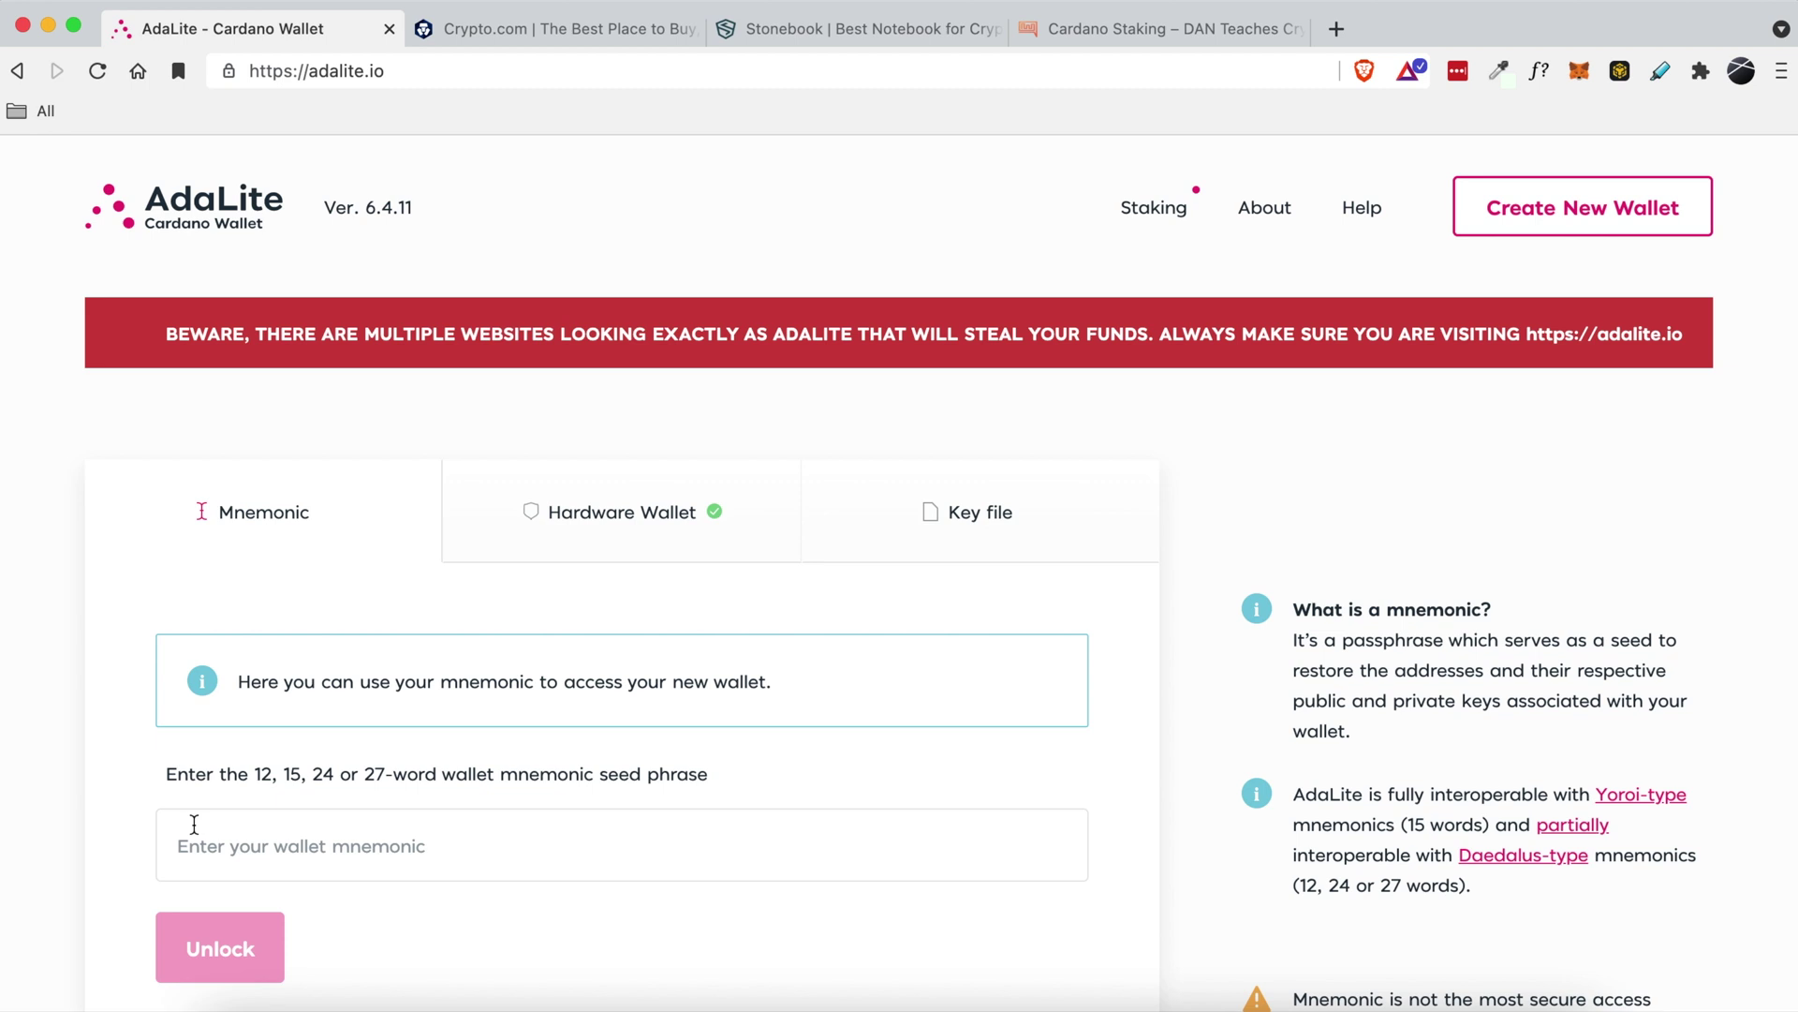
{"action": "left_click", "coordinate": [215, 845]}
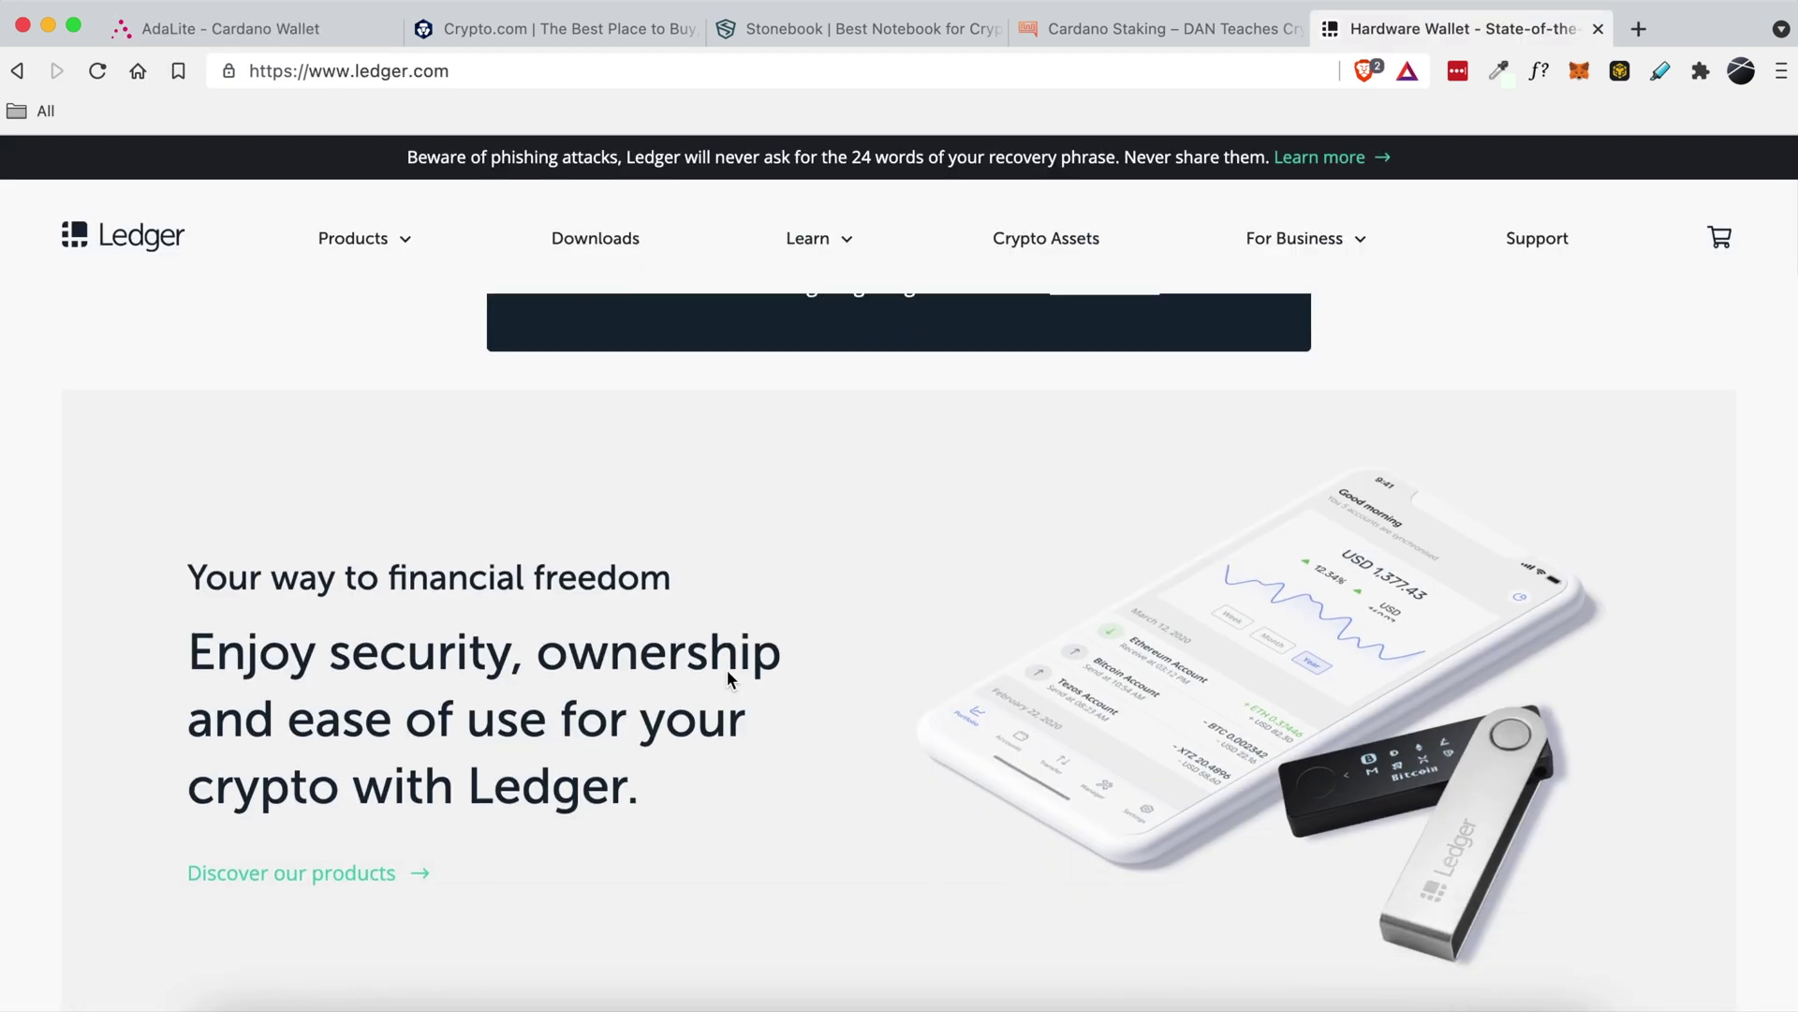
{"action": "scroll", "coordinate": [727, 669], "scroll_direction": "down", "scroll_amount": 8}
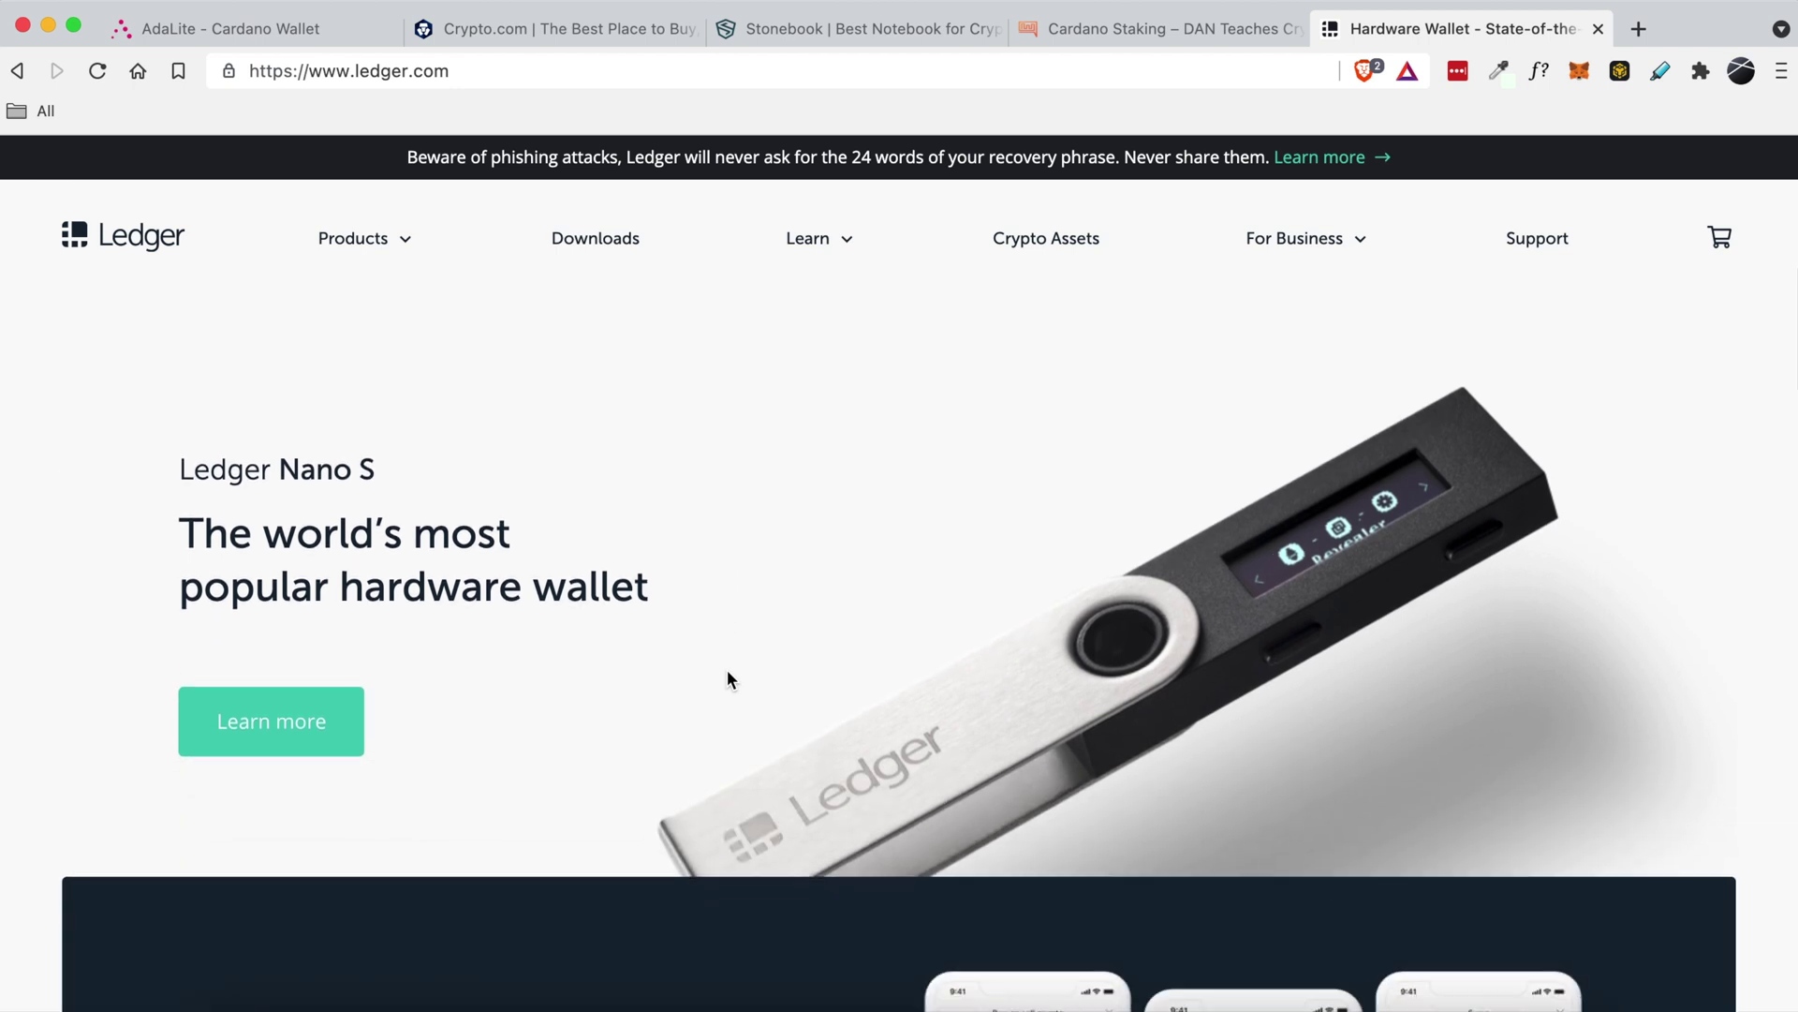
Back in AdaLite, switch the unlock method from Hardware Wallet to Mnemonic
{"action": "scroll", "coordinate": [727, 669], "scroll_direction": "down", "scroll_amount": 3}
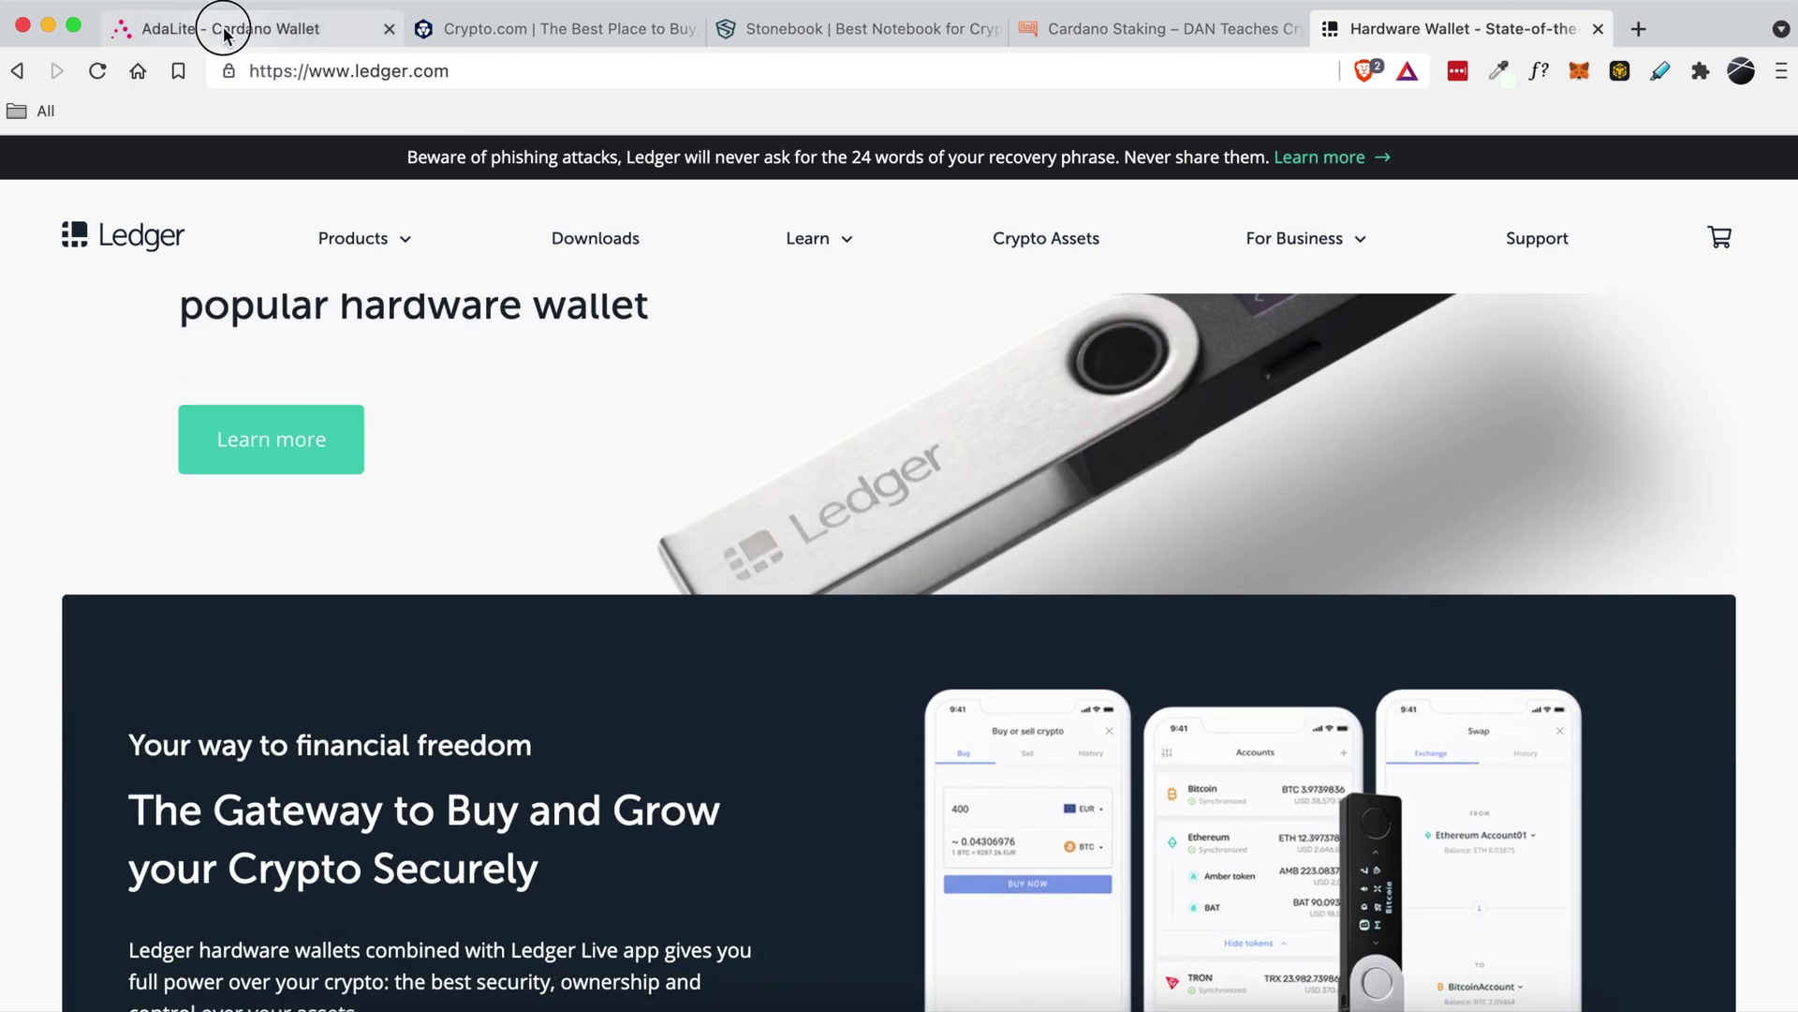
{"action": "left_click", "coordinate": [225, 37]}
{"action": "left_click", "coordinate": [563, 495]}
{"action": "scroll", "coordinate": [583, 674], "scroll_direction": "down", "scroll_amount": 3}
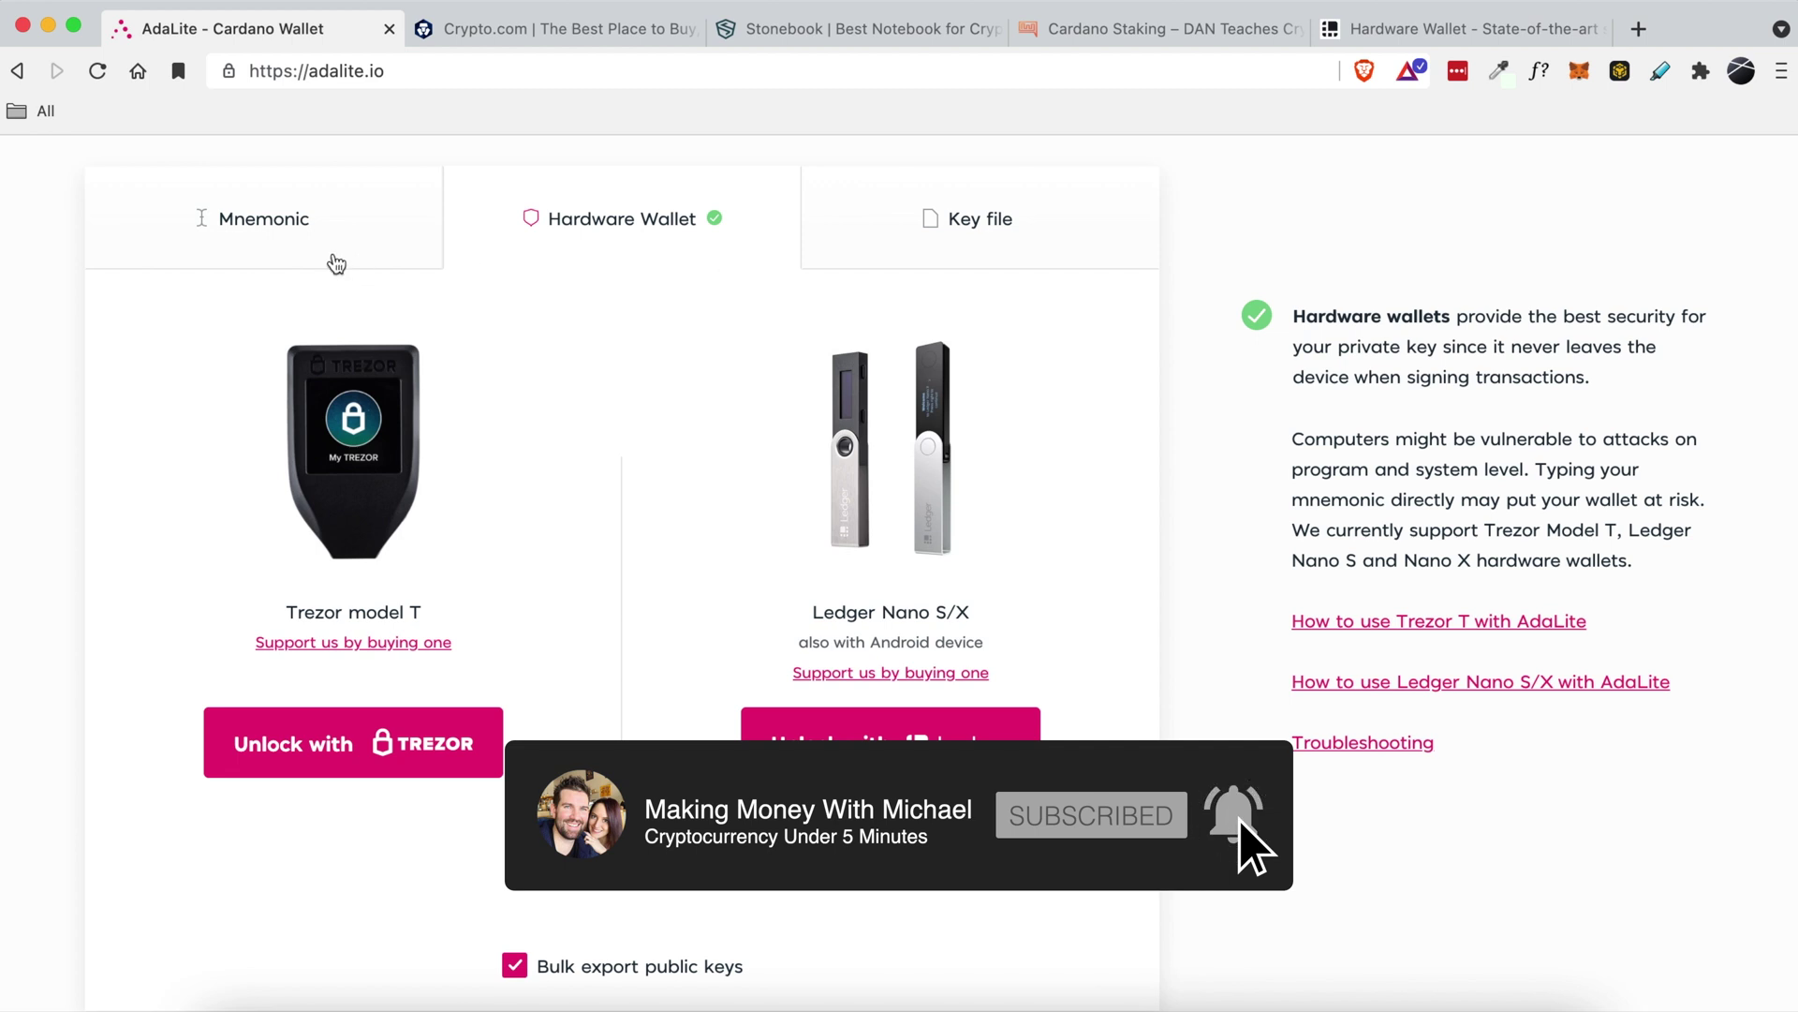
{"action": "left_click", "coordinate": [271, 226]}
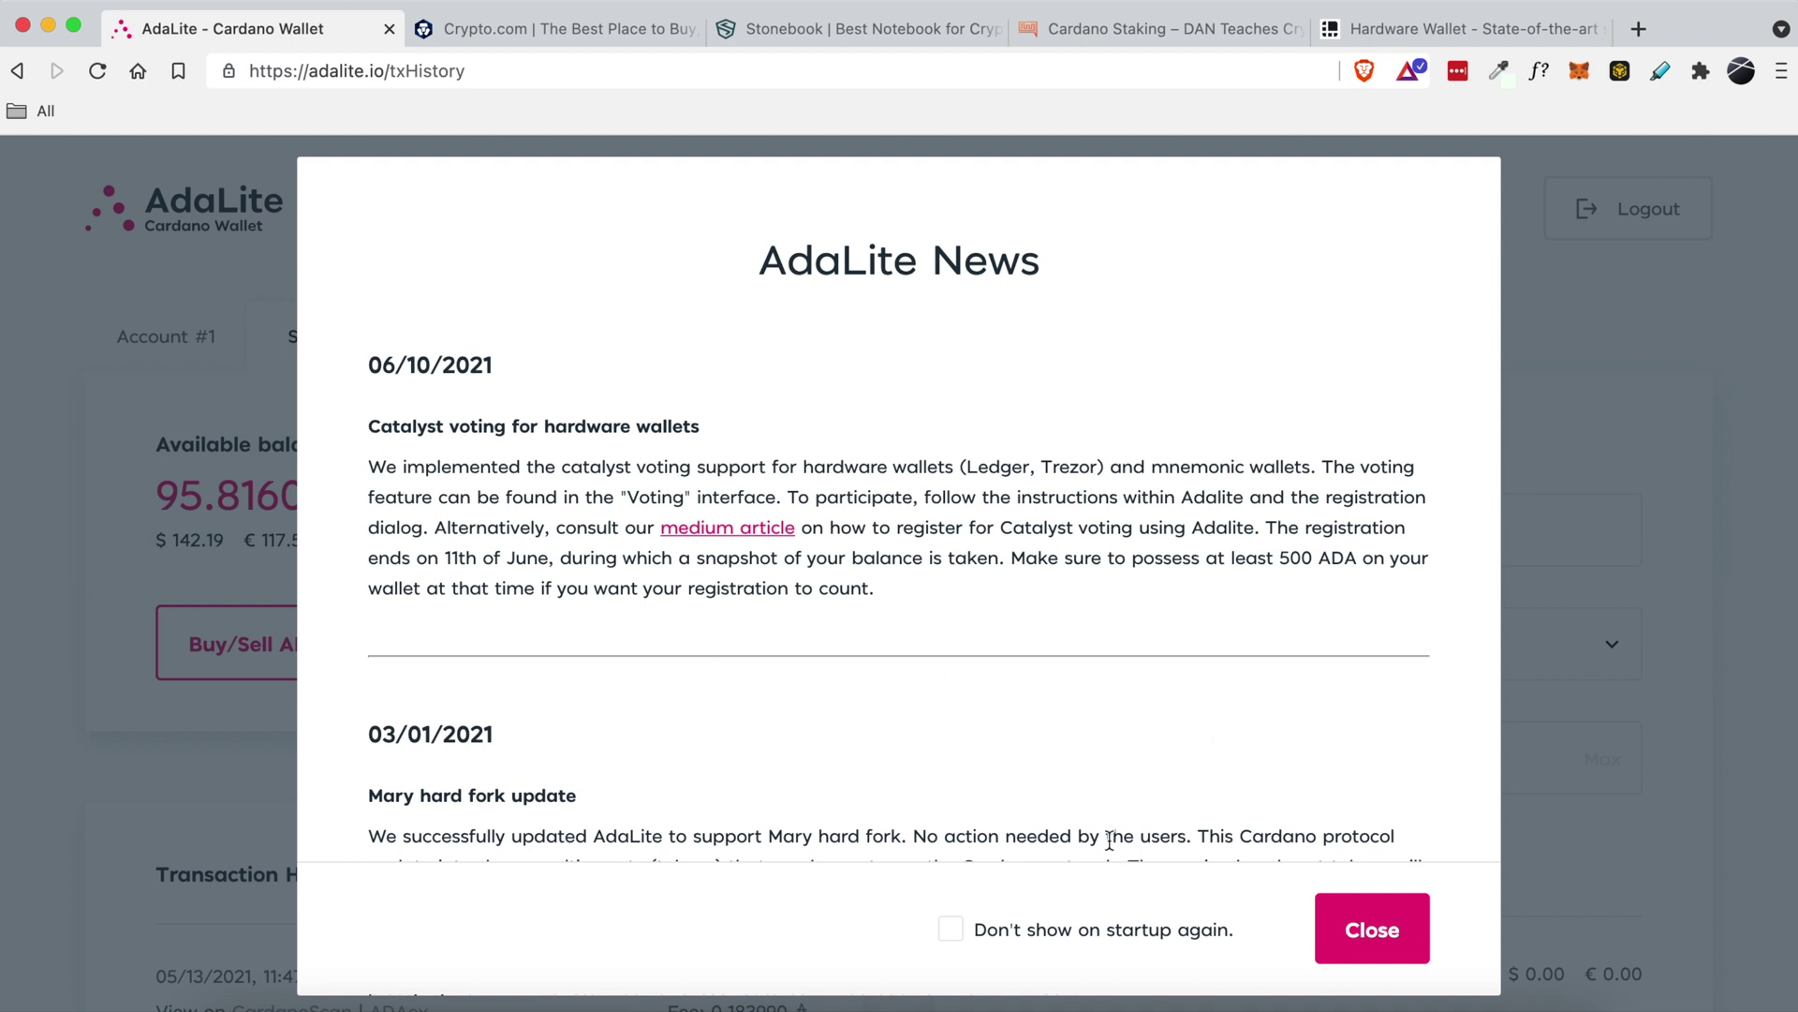
Stop AdaLite News showing on startup, close it, and open the Account #1 tab
{"action": "left_click", "coordinate": [1067, 939]}
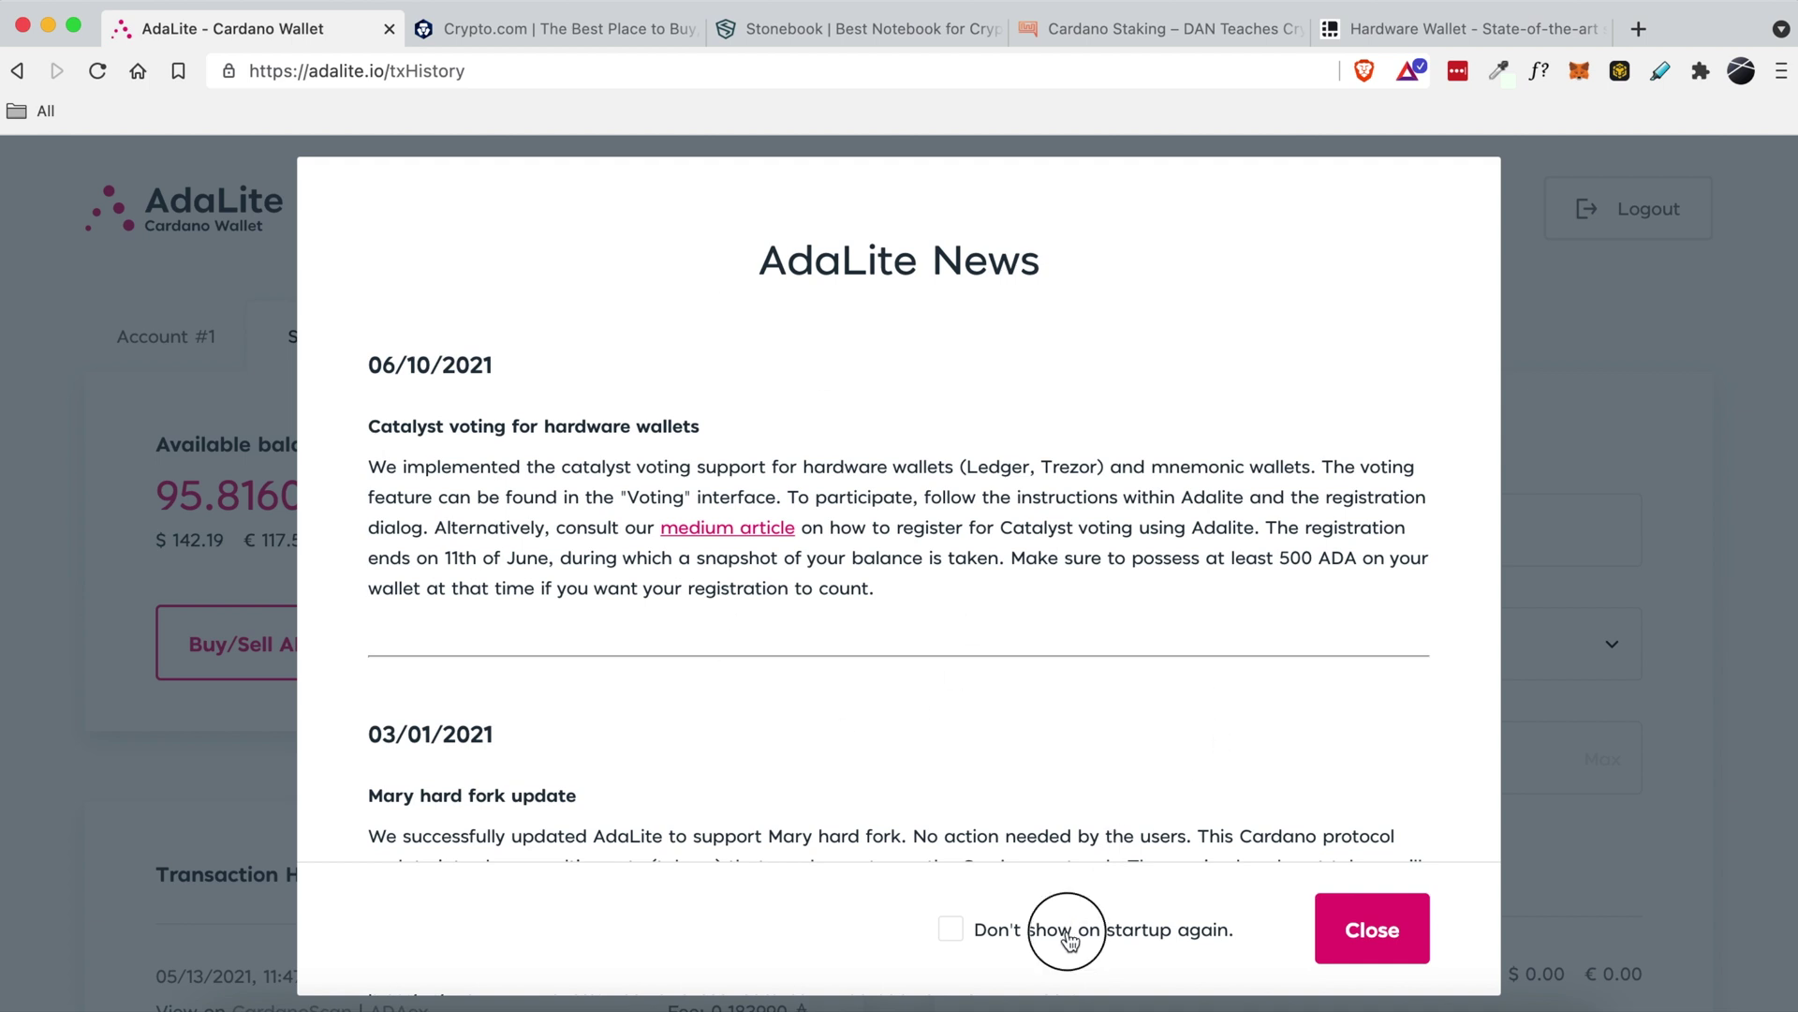
{"action": "left_click", "coordinate": [1379, 937]}
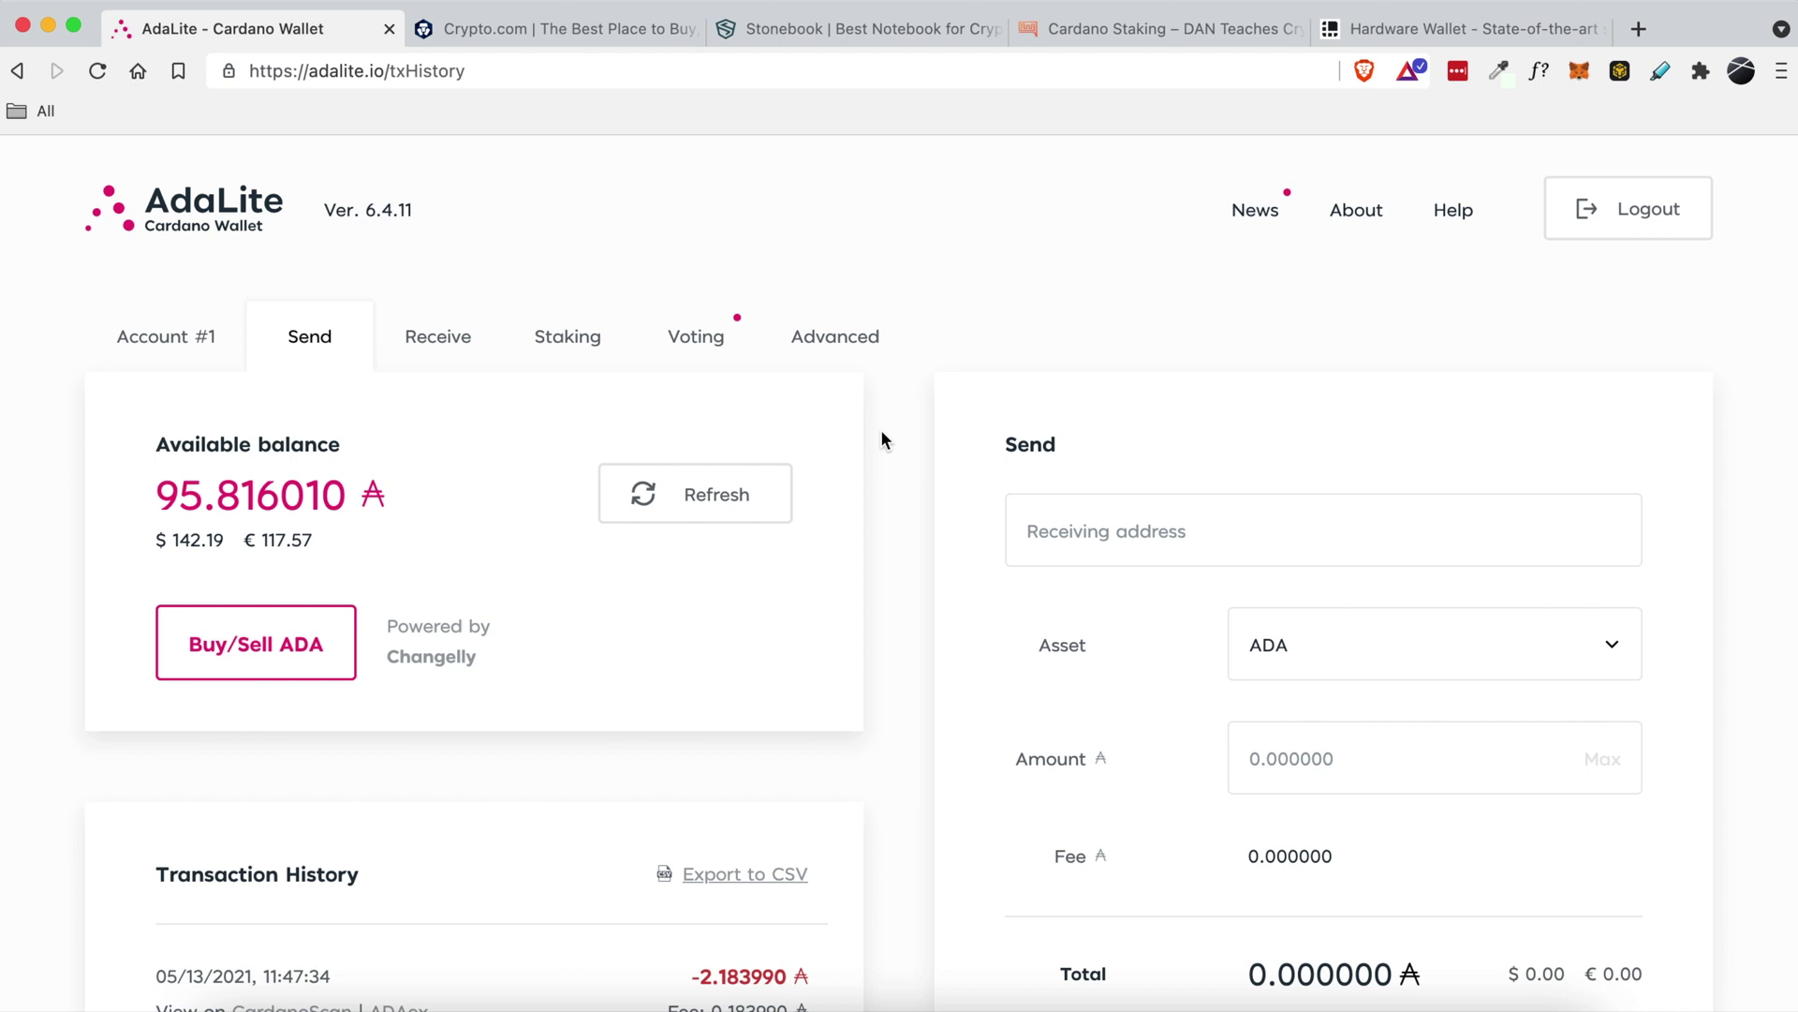
{"action": "left_click", "coordinate": [190, 341]}
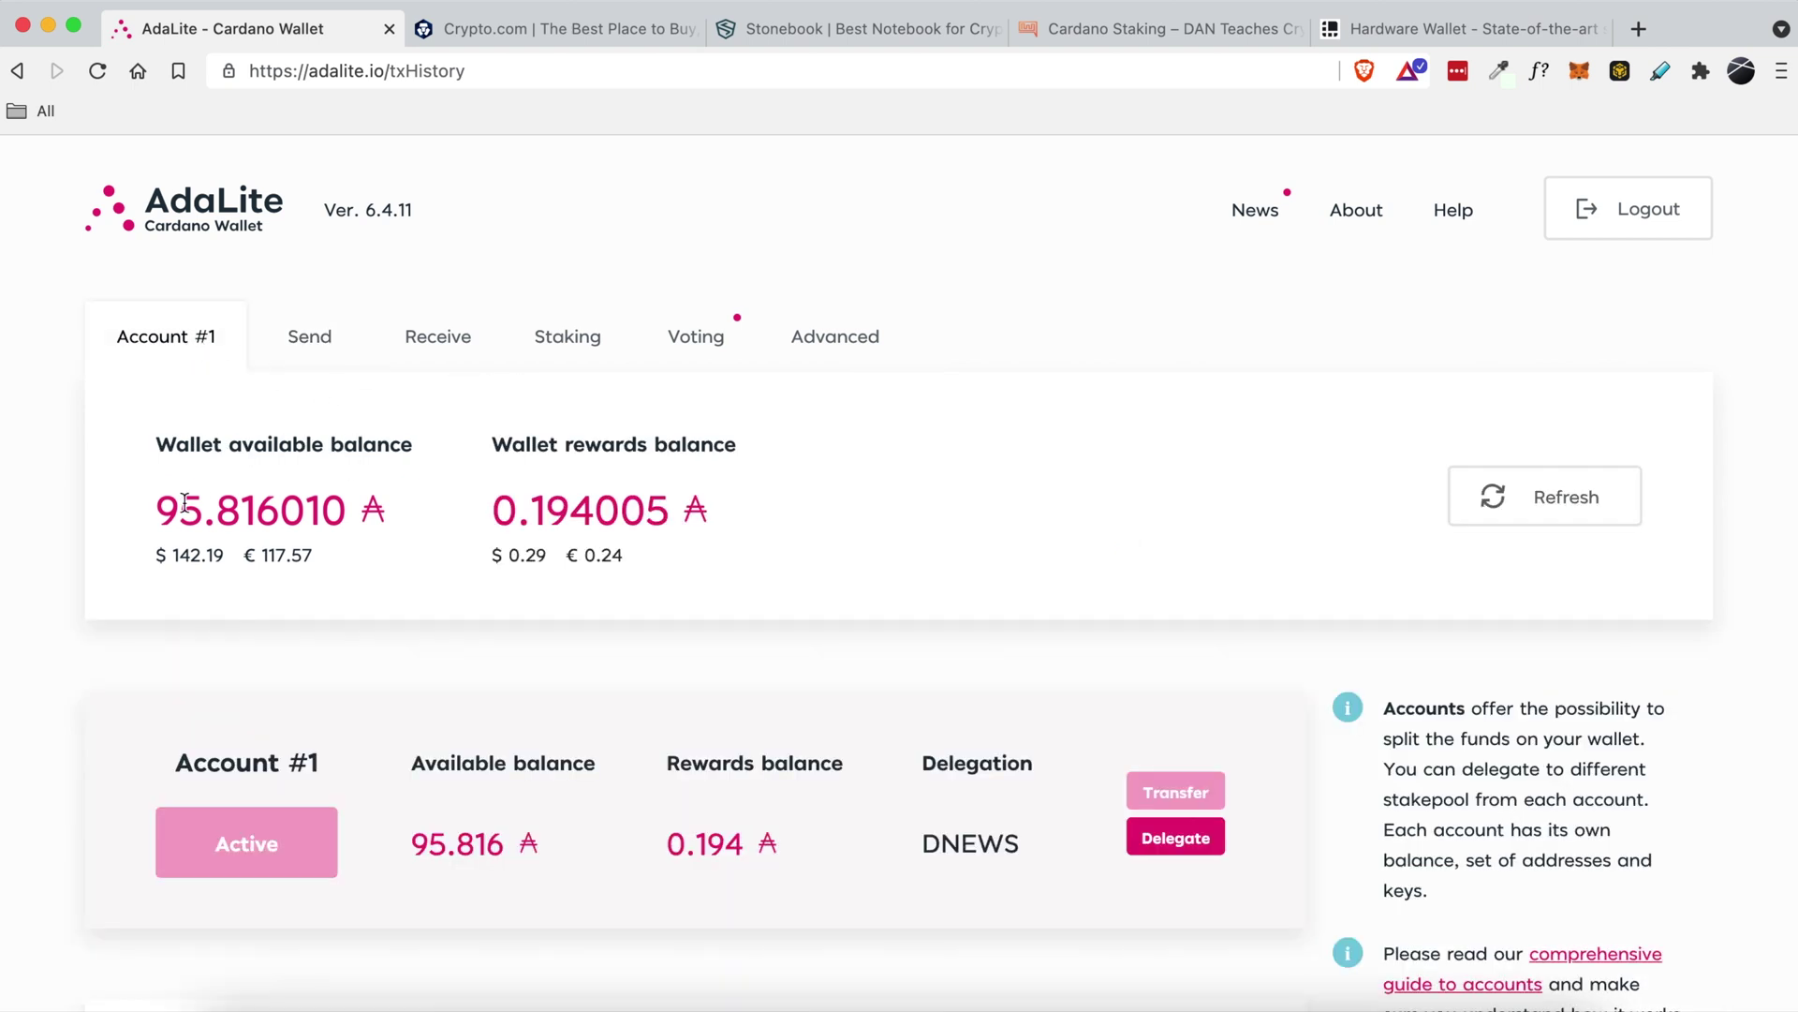
Review the available and 0.194005 rewards balances, then go to the DAN Teaches Crypto staking page
{"action": "left_click_drag", "start_coordinate": [155, 503], "coordinate": [339, 503]}
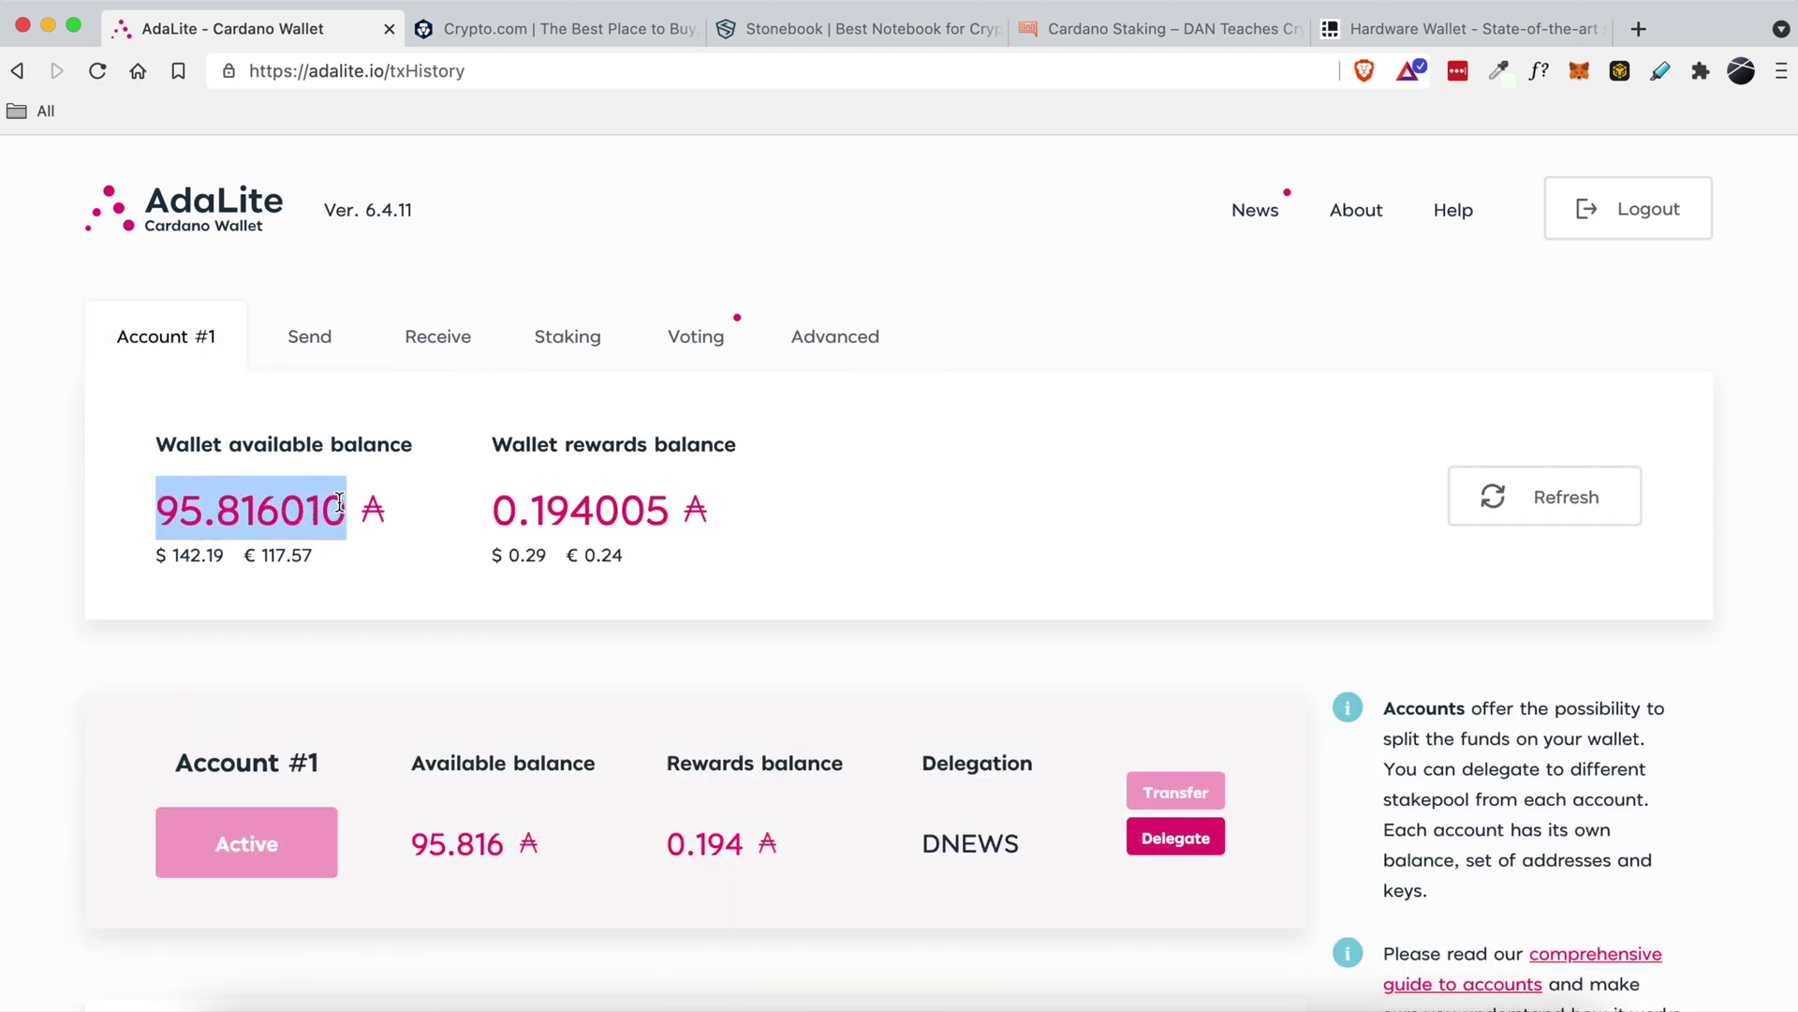
{"action": "left_click", "coordinate": [154, 509]}
{"action": "left_click_drag", "start_coordinate": [153, 507], "coordinate": [353, 506]}
{"action": "left_click_drag", "start_coordinate": [499, 509], "coordinate": [666, 514]}
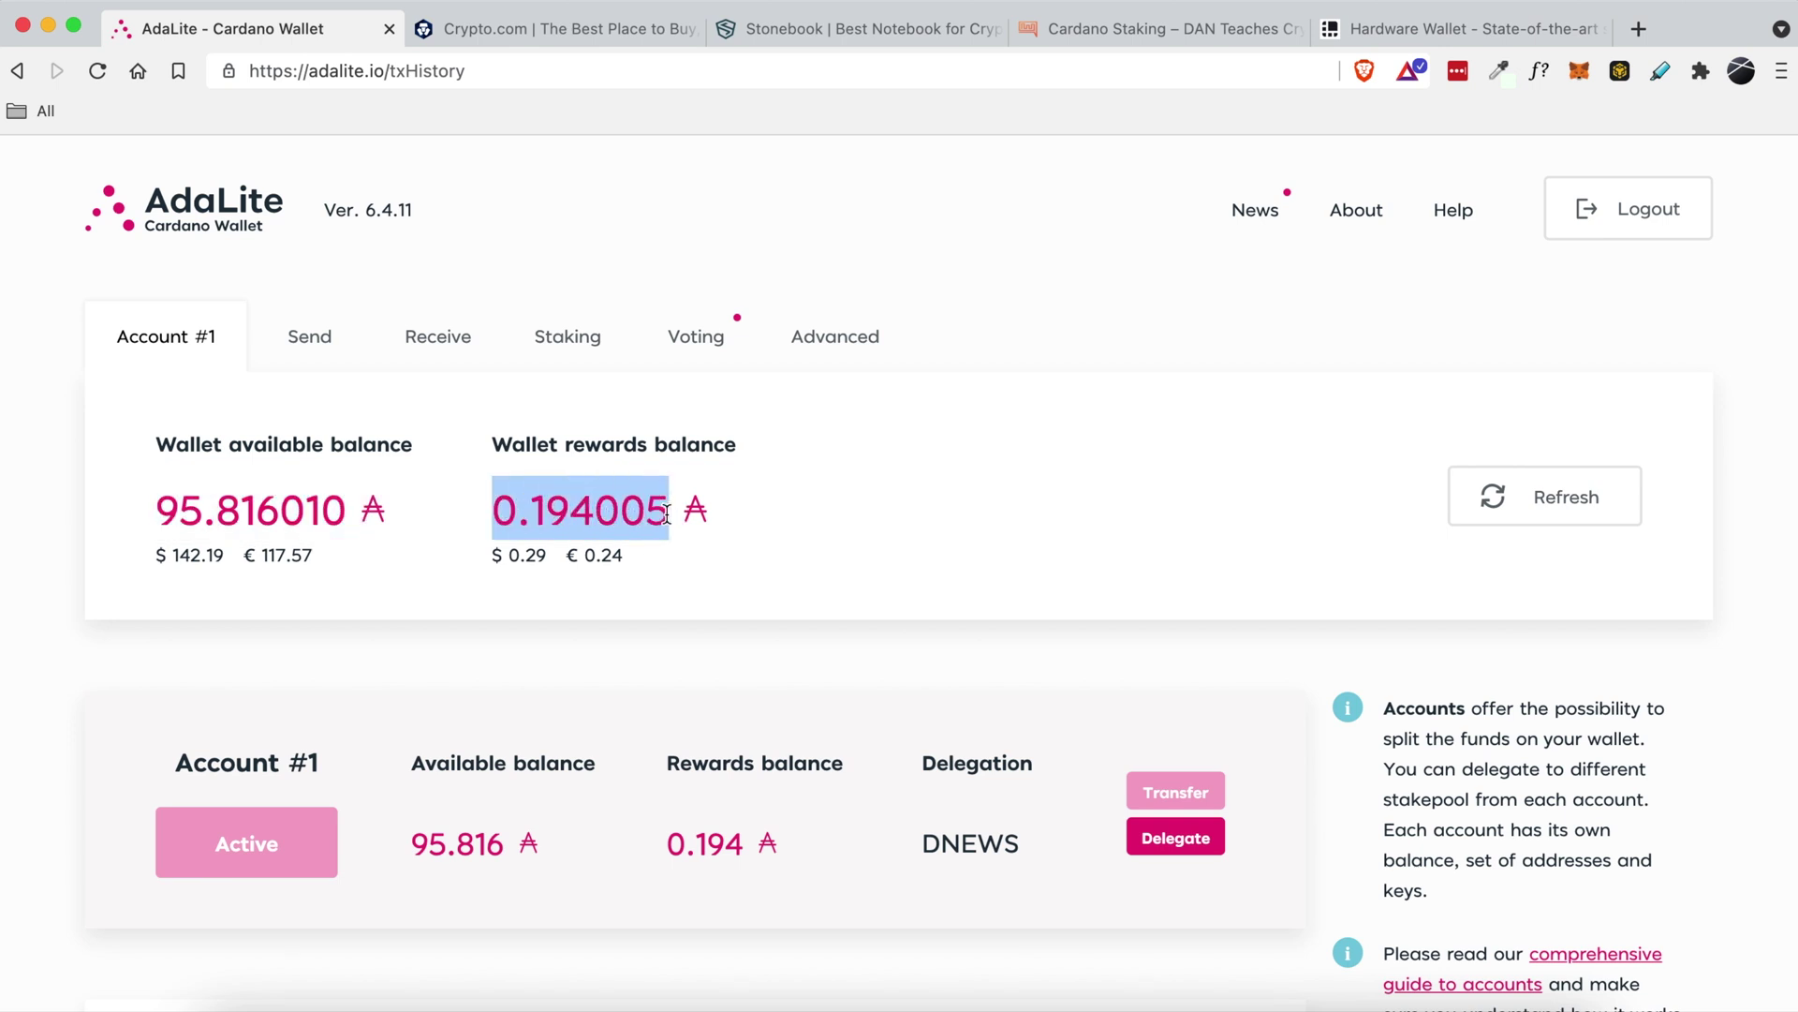
{"action": "left_click_drag", "start_coordinate": [158, 508], "coordinate": [229, 514]}
{"action": "left_click", "coordinate": [230, 513]}
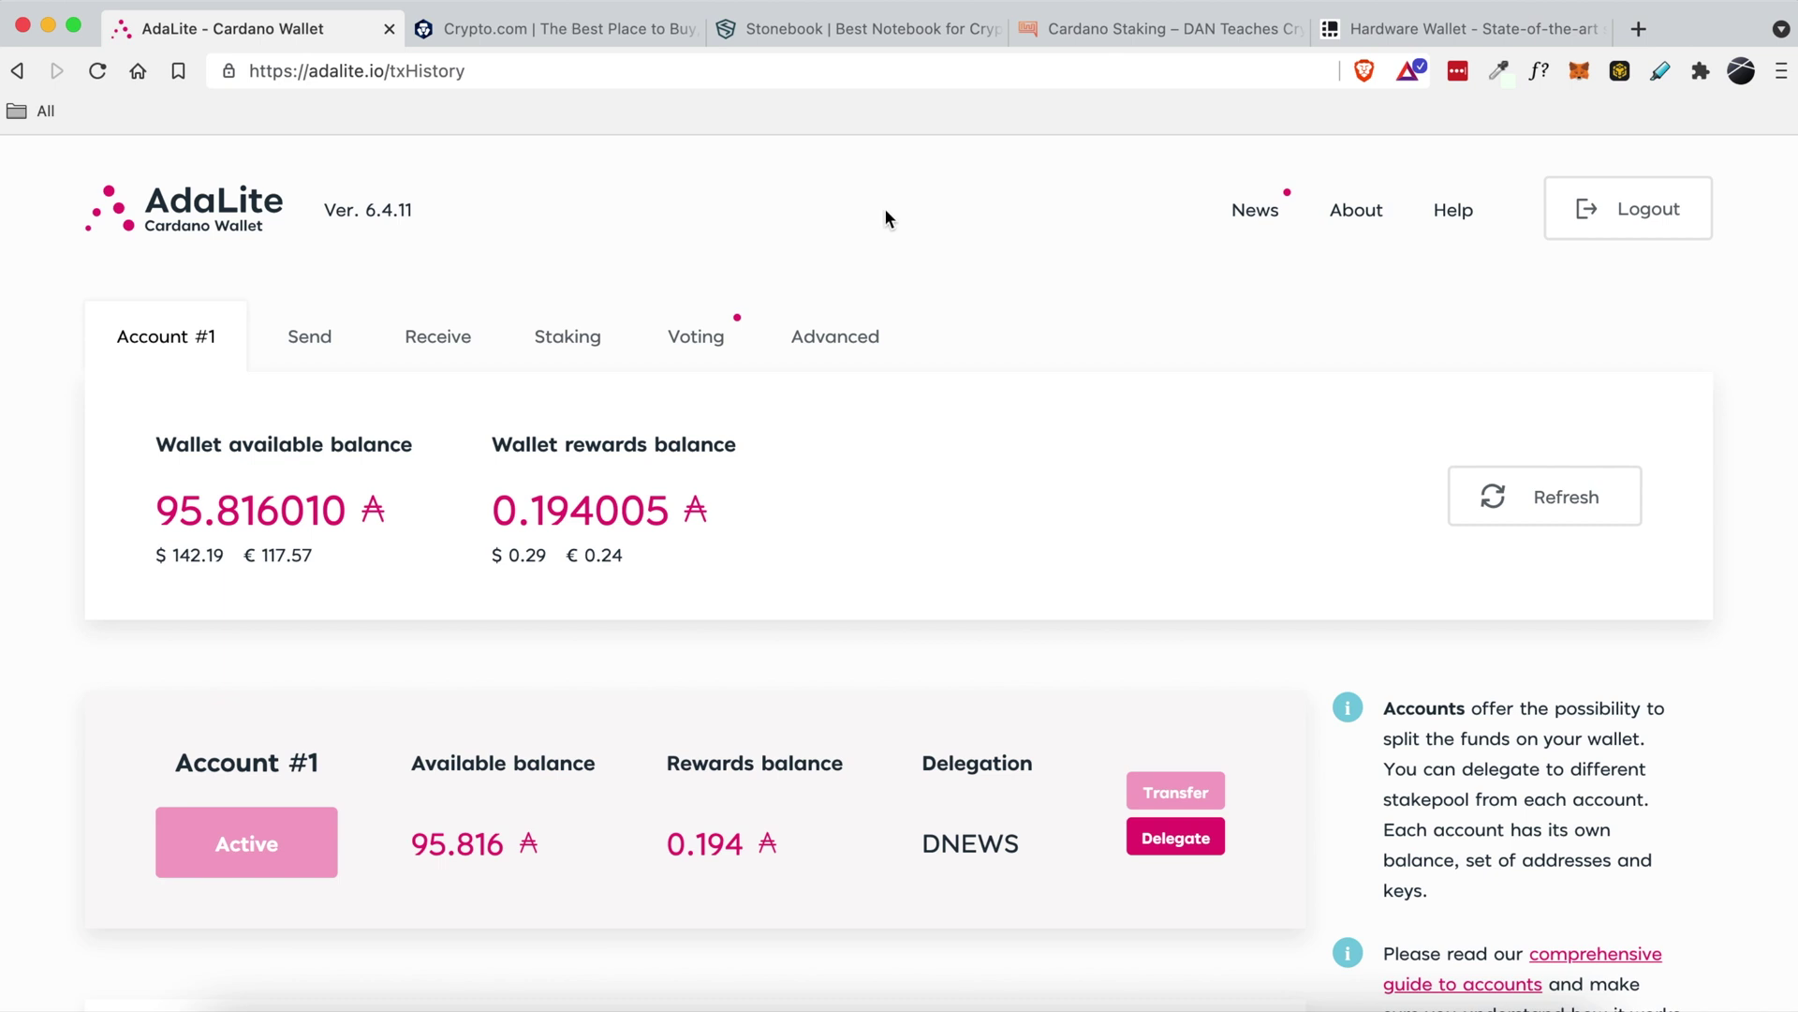
{"action": "left_click", "coordinate": [1131, 26]}
{"action": "left_click", "coordinate": [361, 72]}
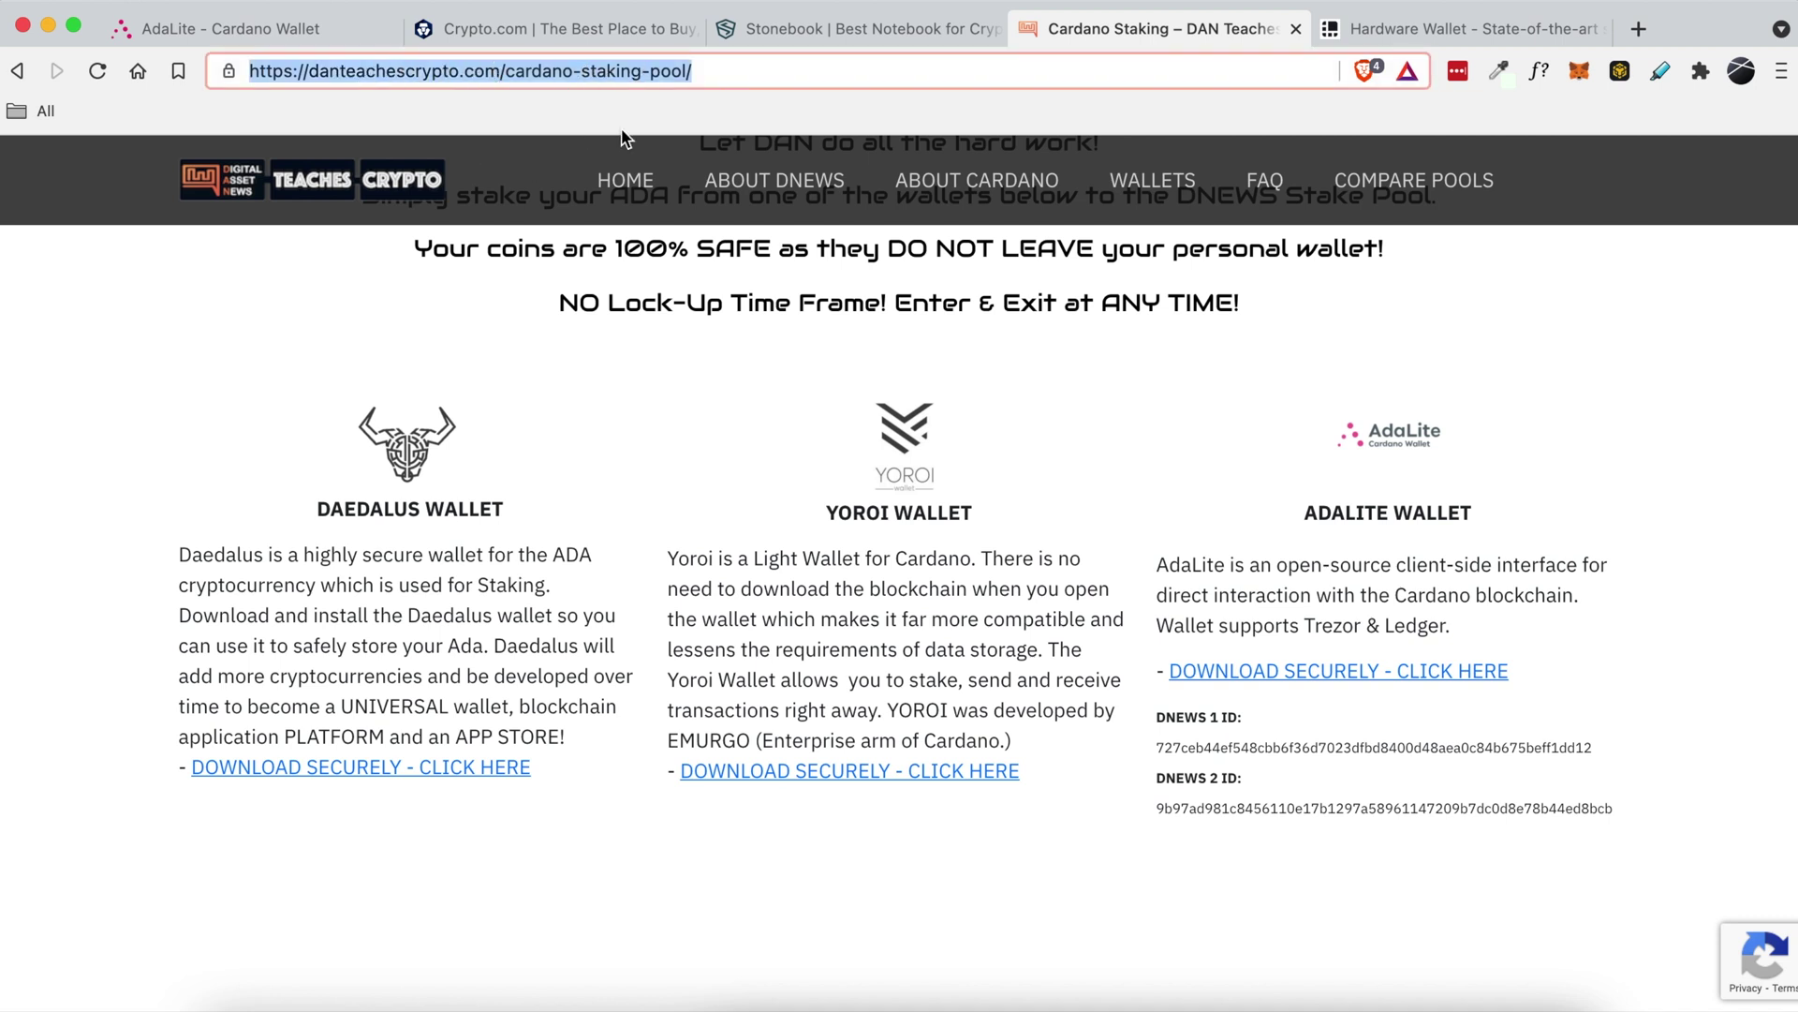
Scroll the DNEWS staking page, then return to the AdaLite wallet with Super+1
{"action": "scroll", "coordinate": [134, 500], "scroll_direction": "down", "scroll_amount": 1}
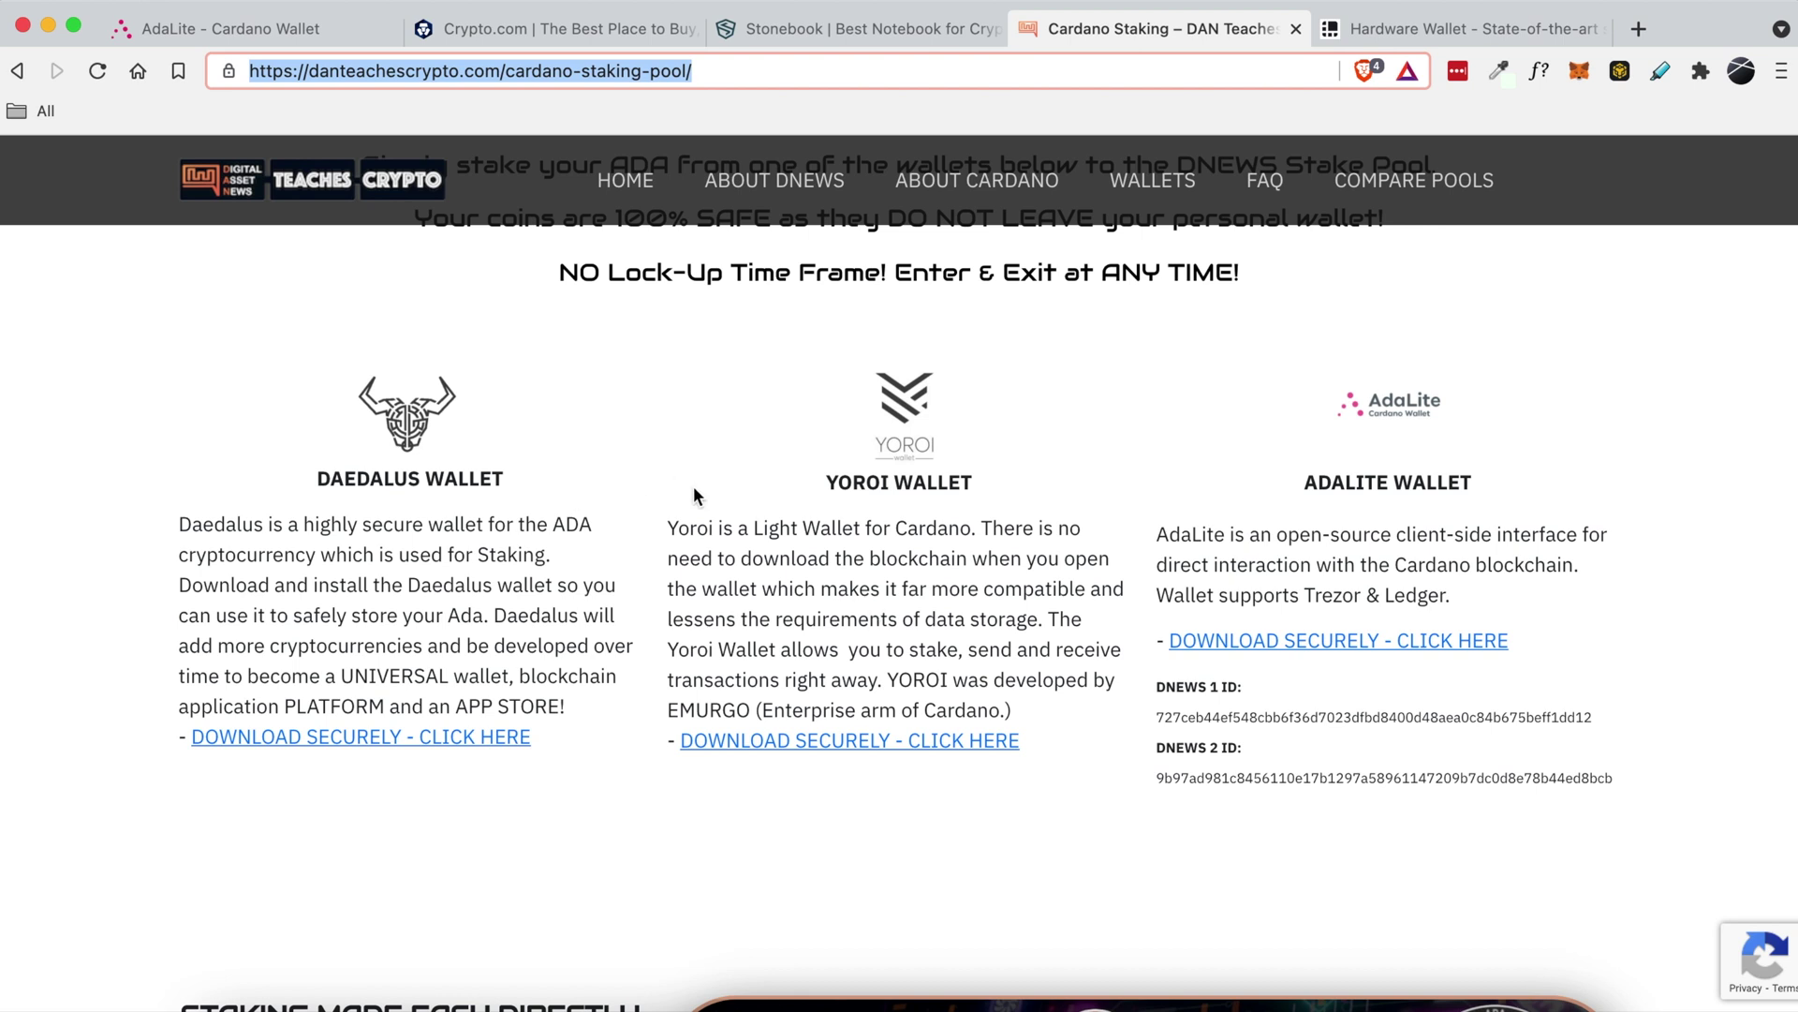
{"action": "key", "text": "super+1"}
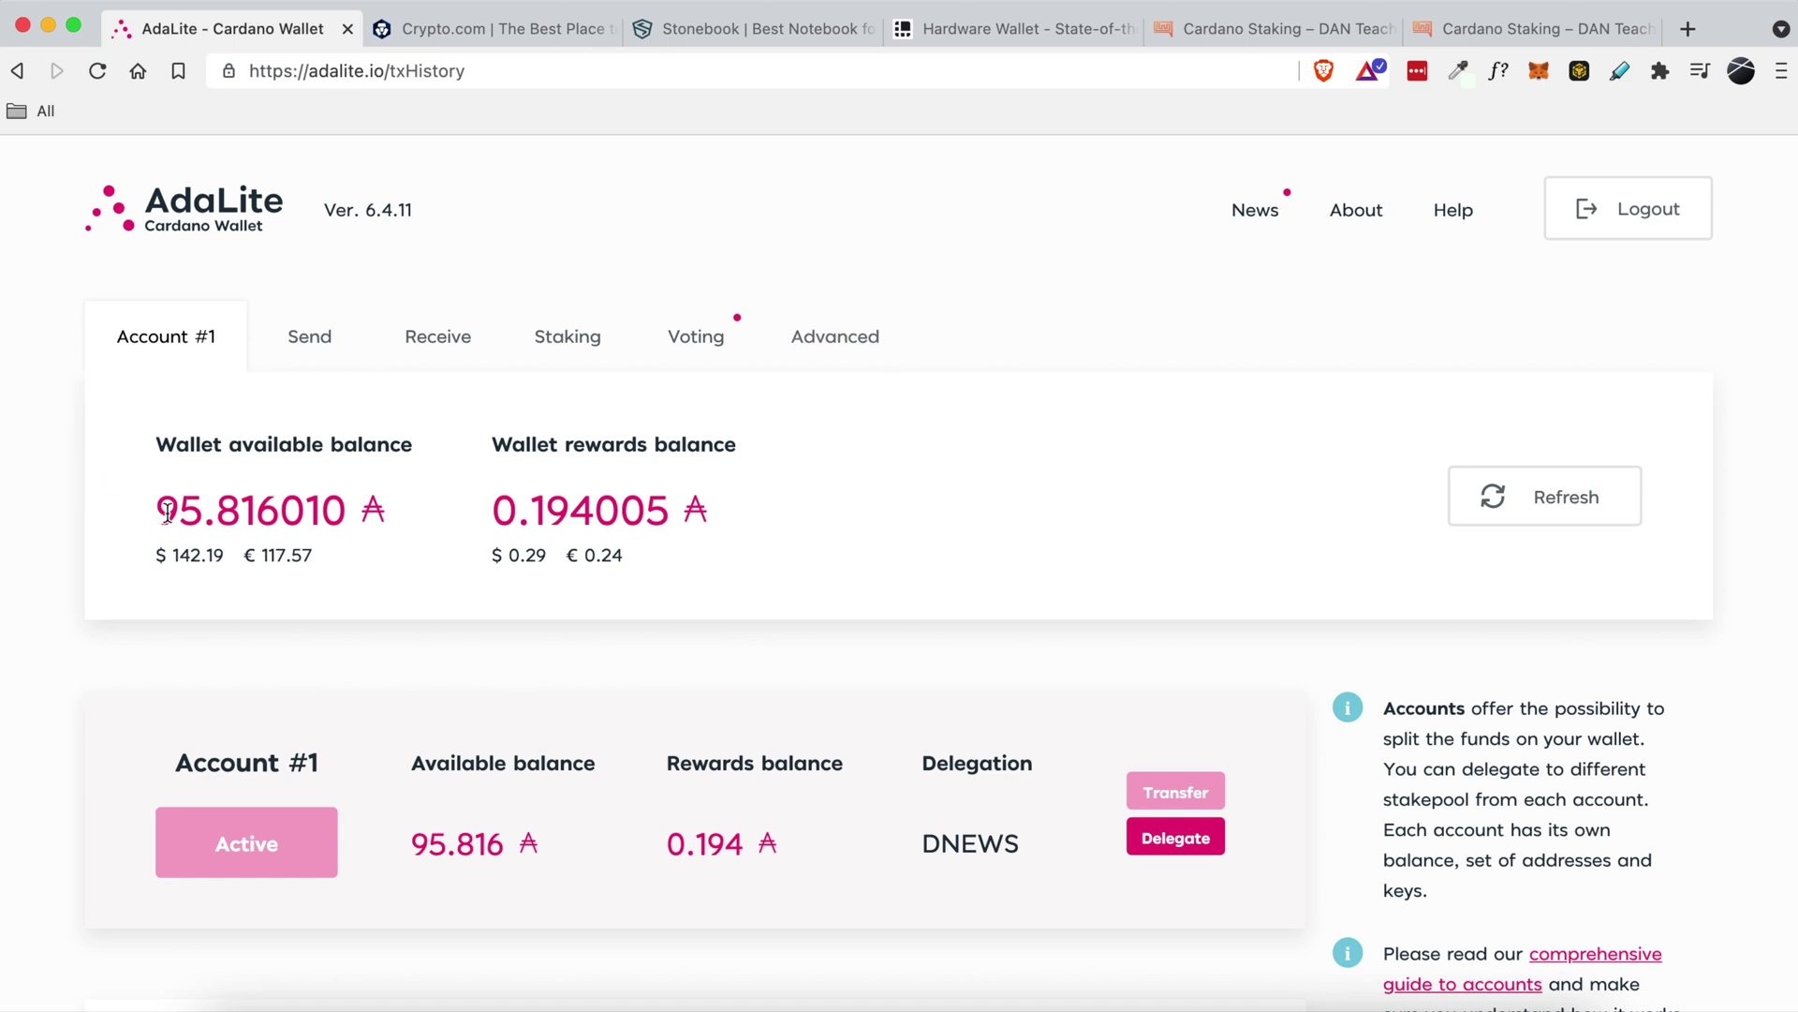
Check the 95.816010 ADA balance and receiving addresses, then bring up the Send page
{"action": "left_click_drag", "start_coordinate": [157, 506], "coordinate": [340, 499]}
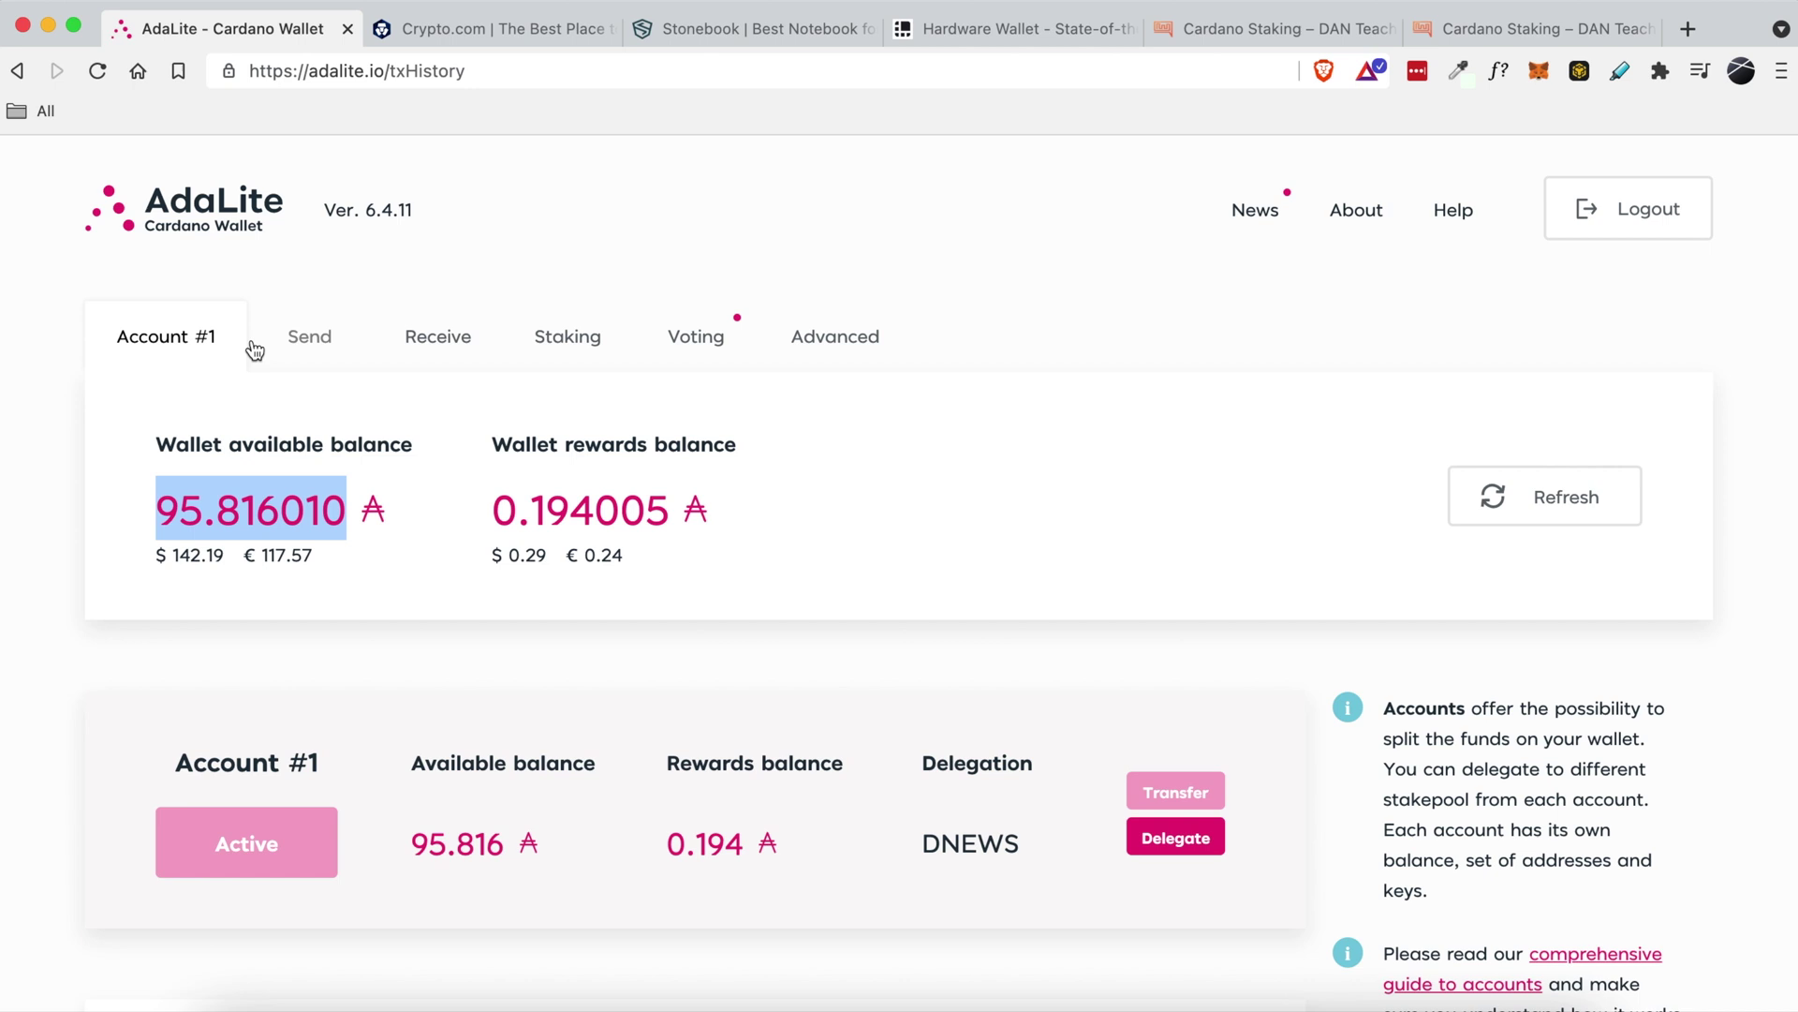
{"action": "left_click", "coordinate": [442, 343]}
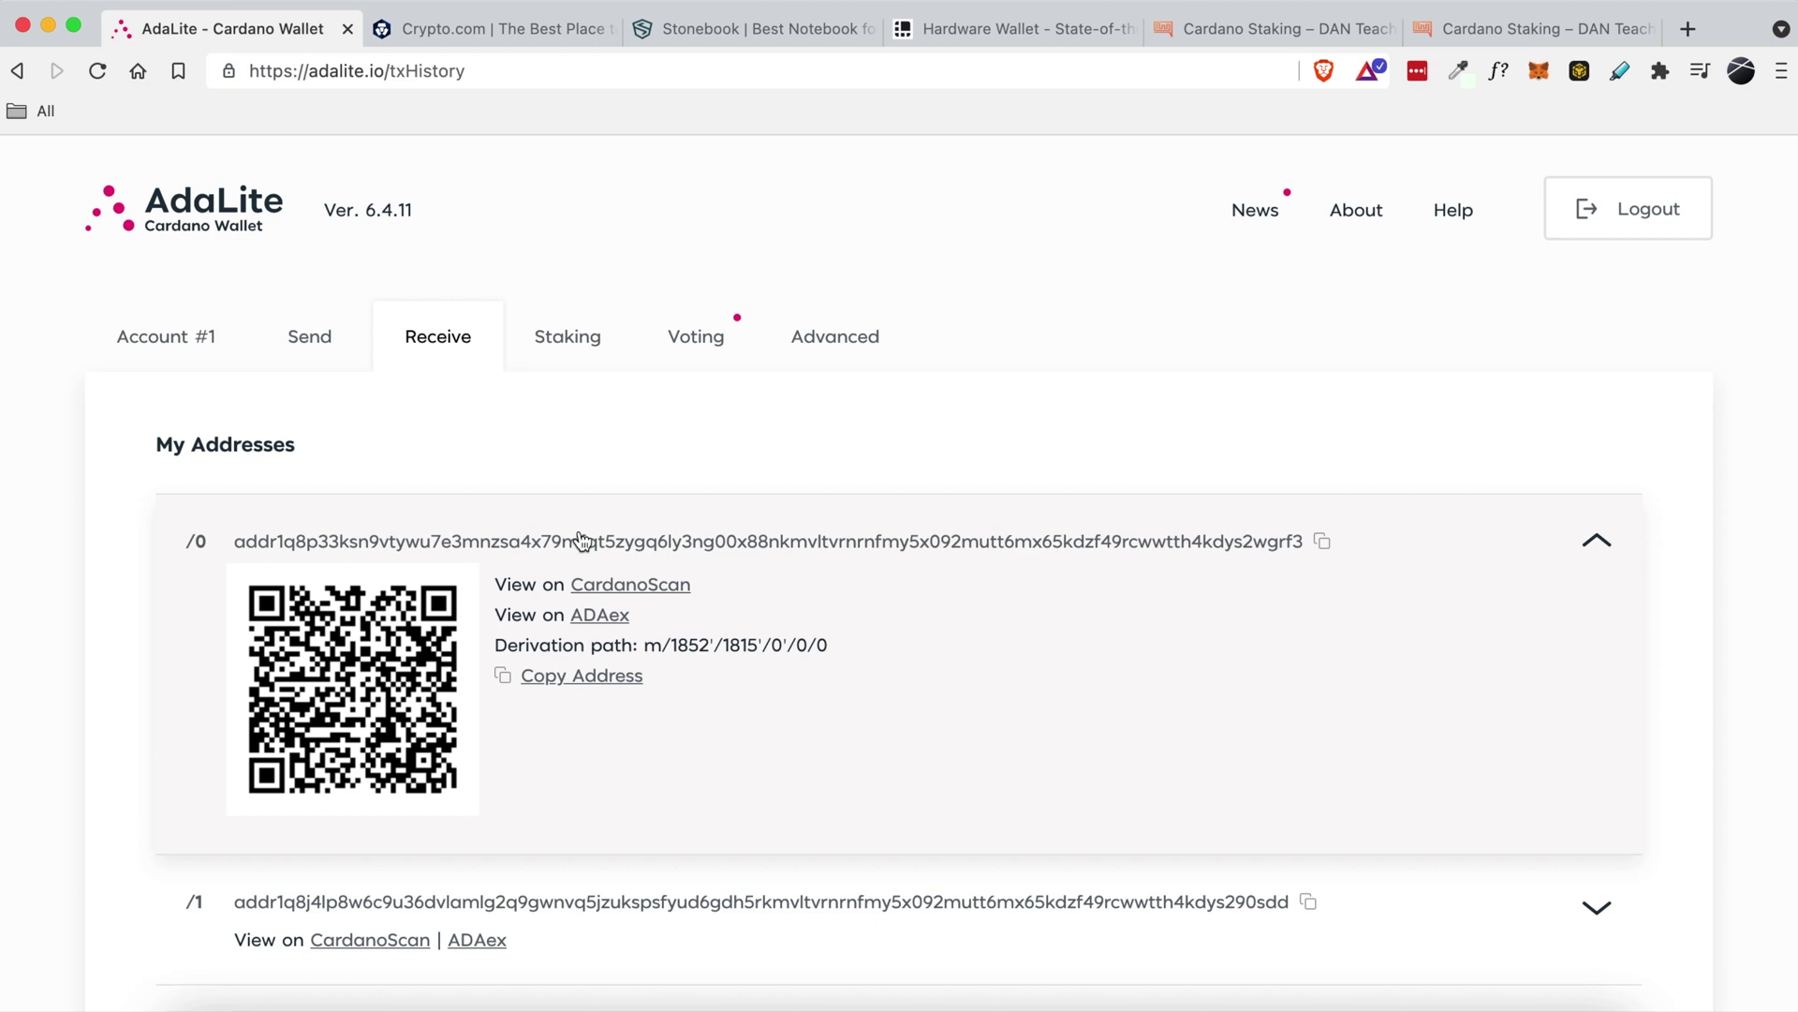
{"action": "left_click", "coordinate": [331, 351]}
{"action": "scroll", "coordinate": [453, 508], "scroll_direction": "down", "scroll_amount": 2}
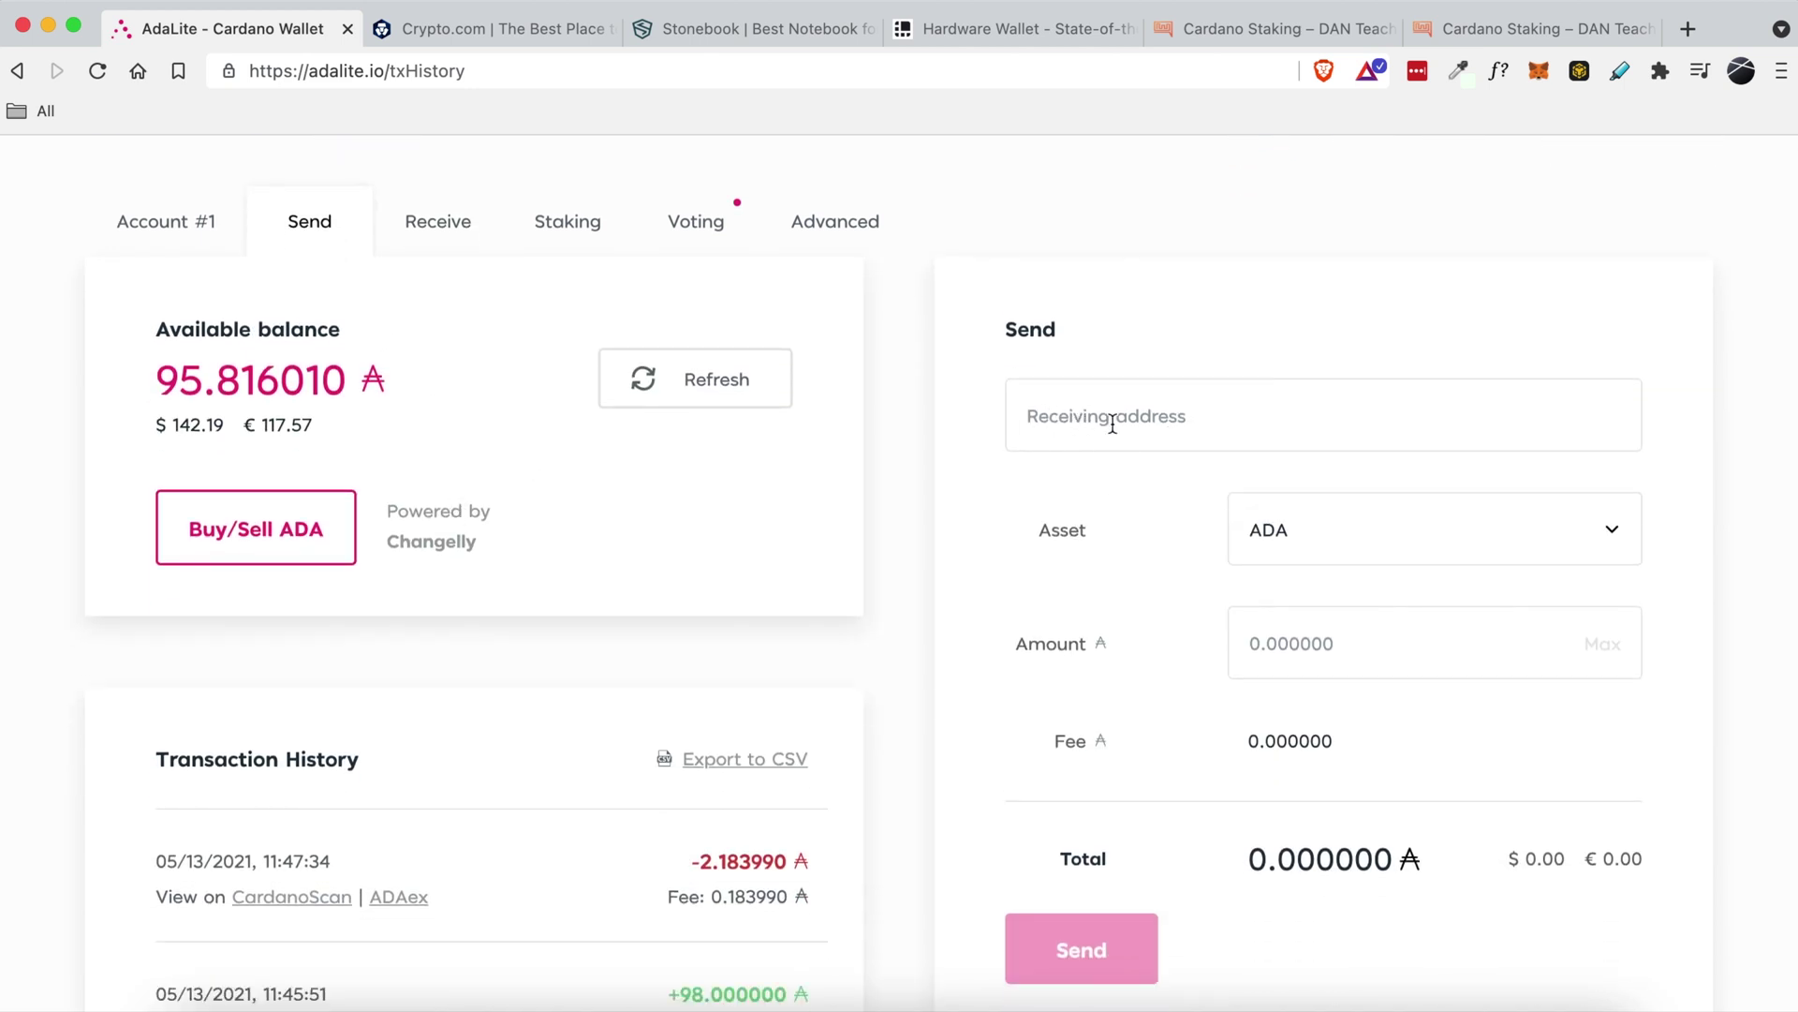
Show the wallet's receiving addresses on AdaLite's Receive tab
{"action": "left_click", "coordinate": [468, 231]}
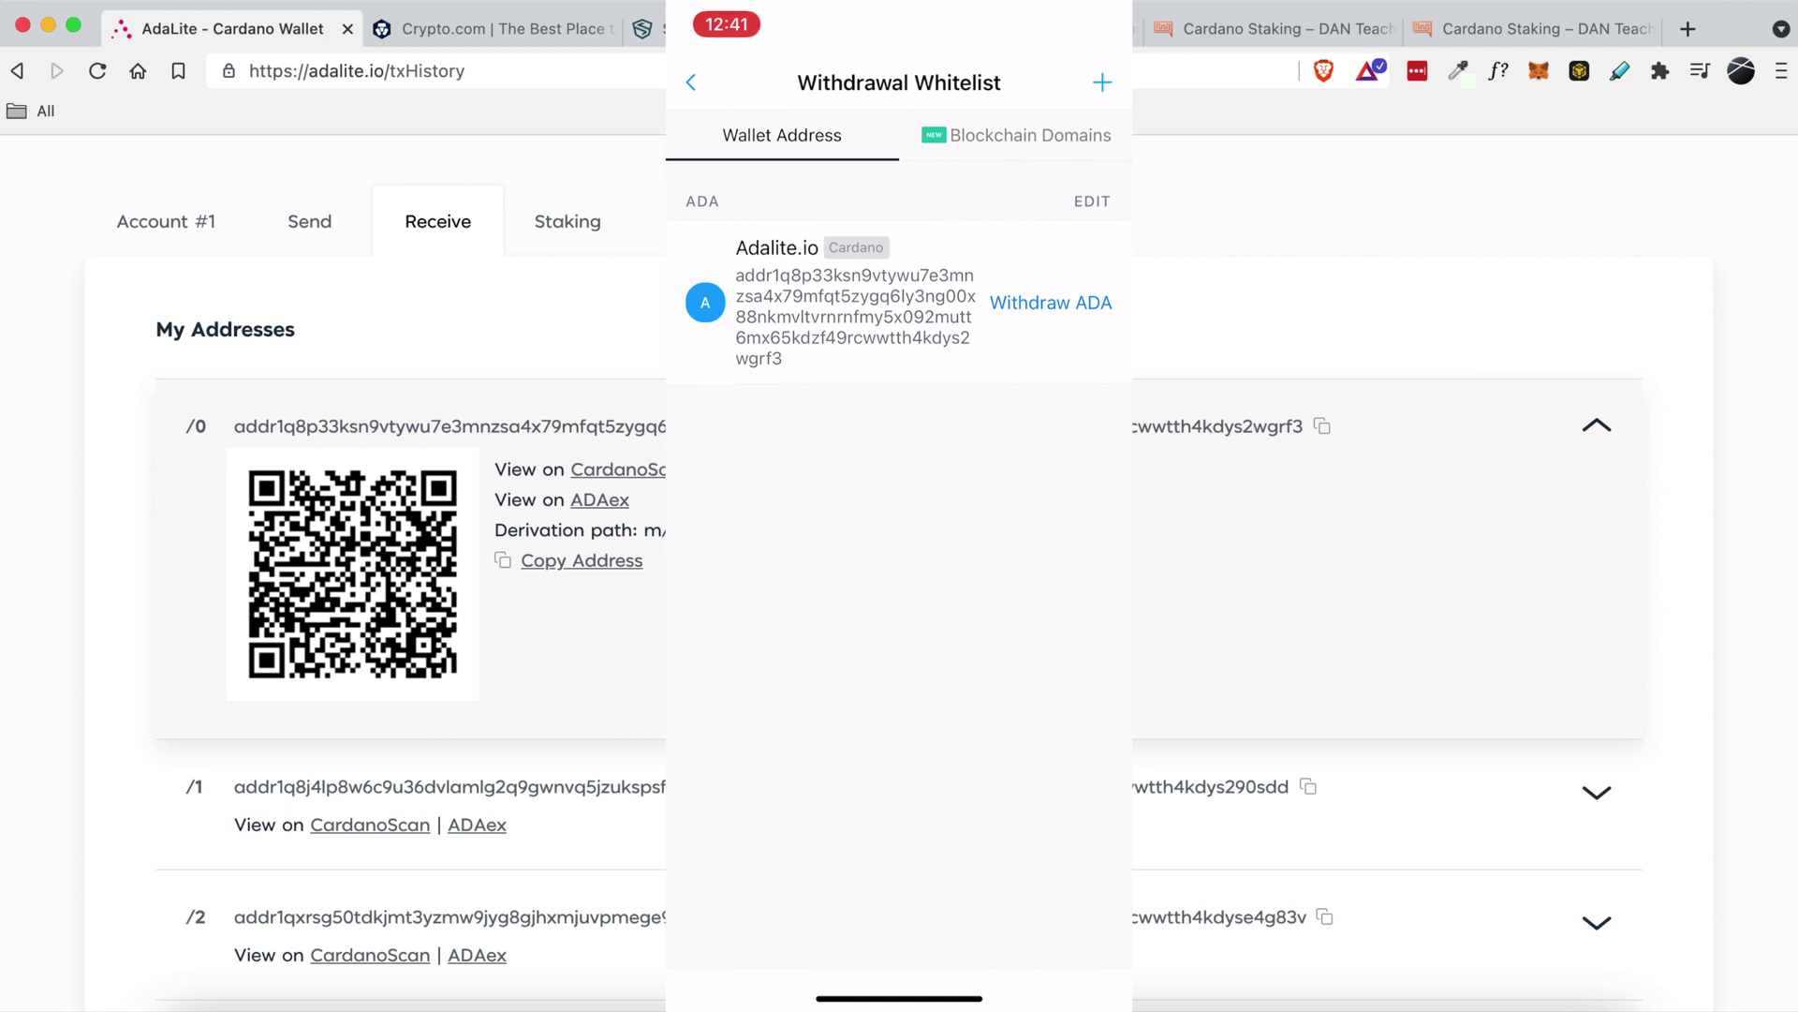
Name the whitelist entry 'adalite' and save the AdaLite address to the ADA withdrawal whitelist
{"action": "left_click", "coordinate": [585, 235]}
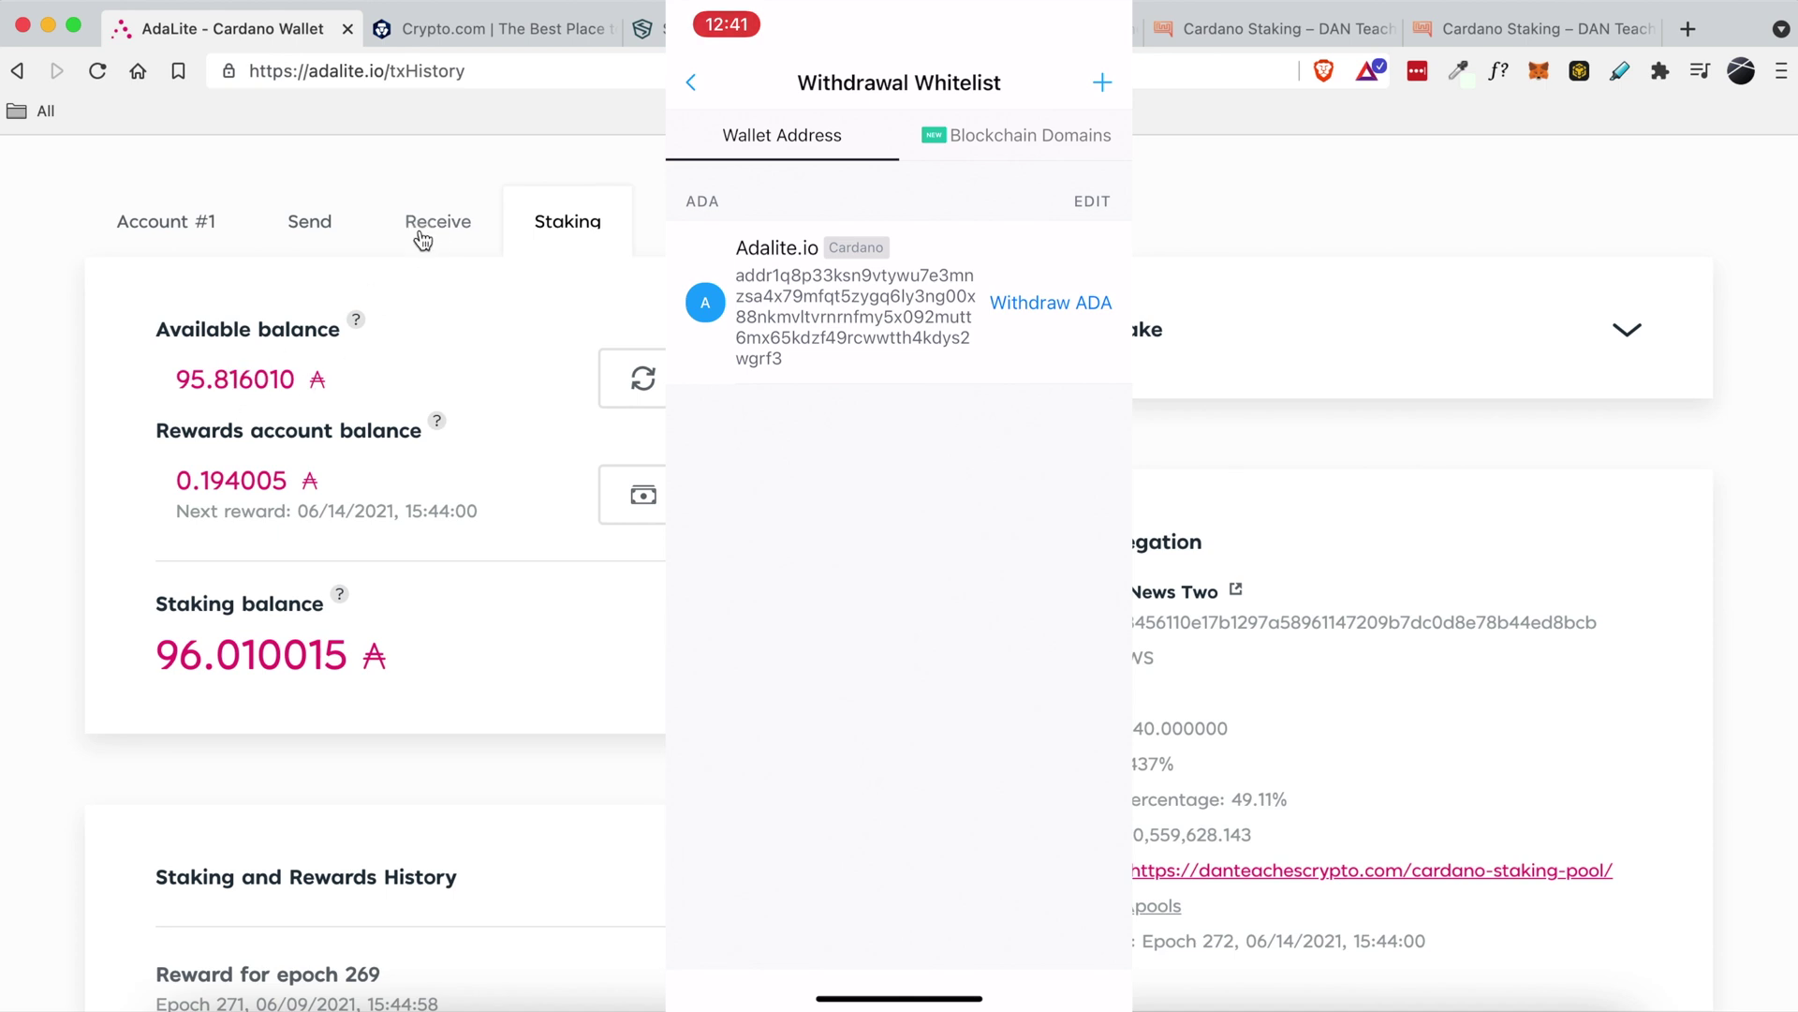
{"action": "left_click", "coordinate": [453, 212]}
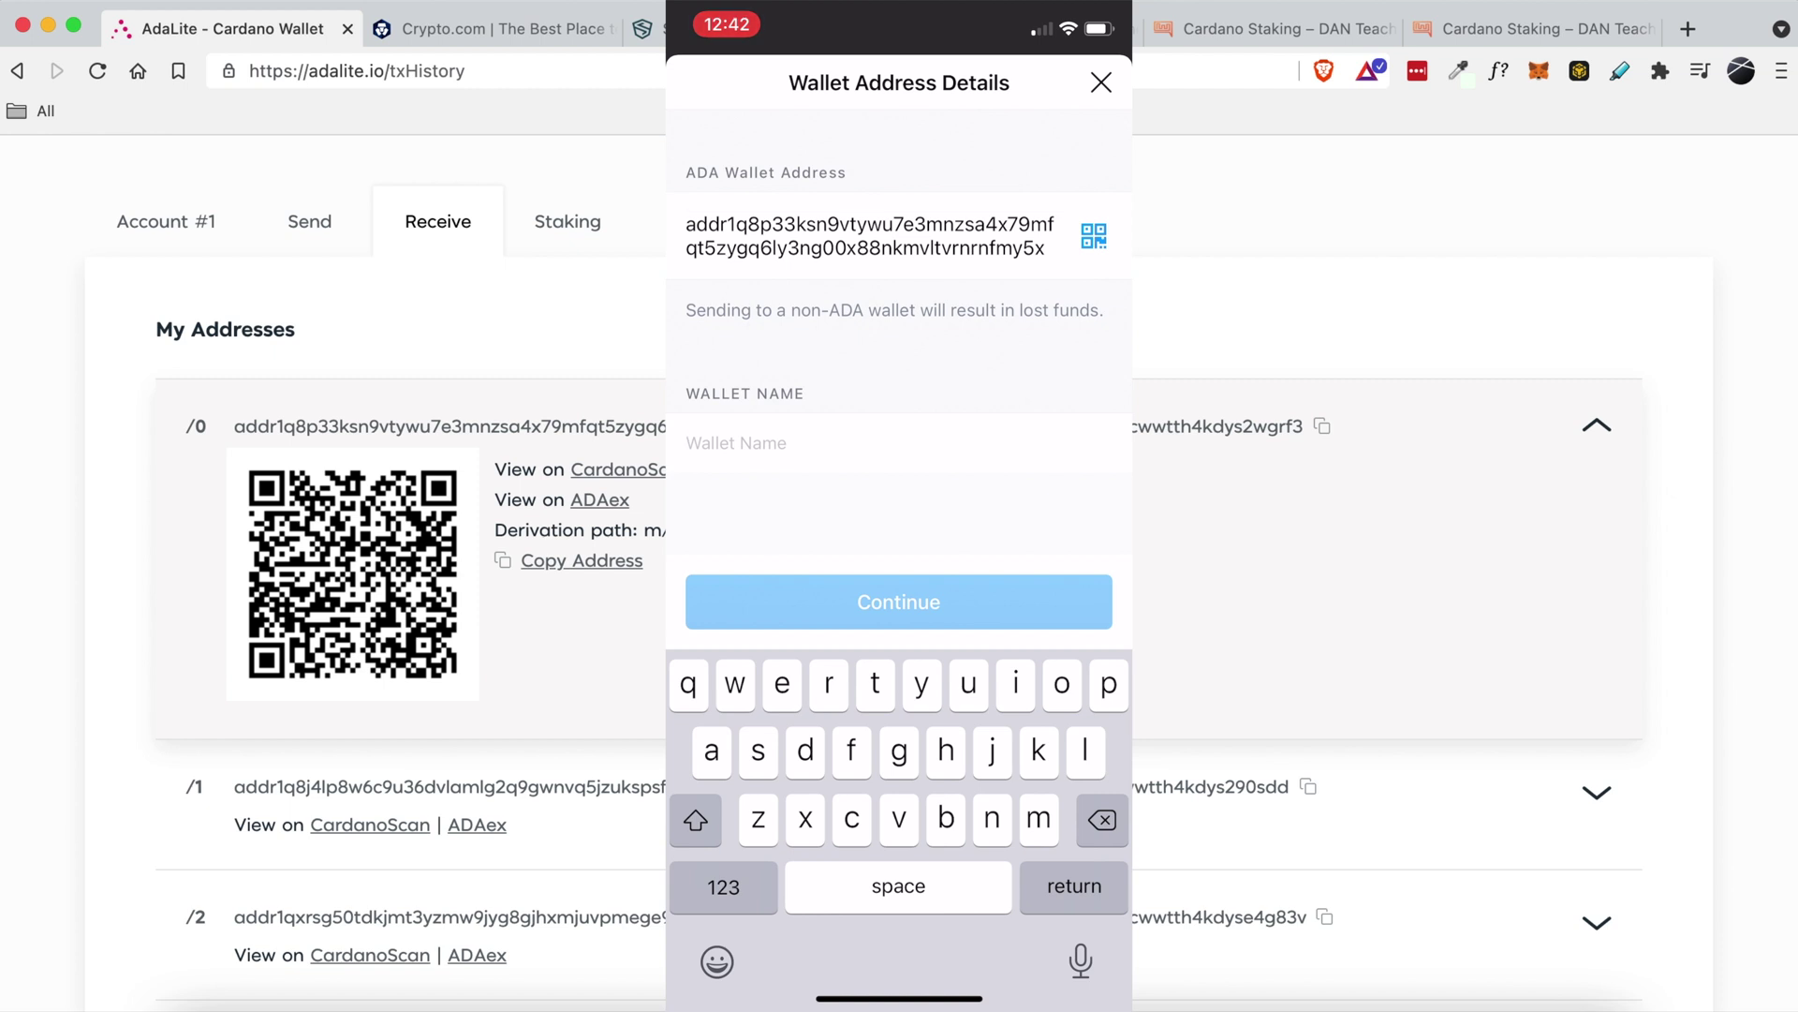
{"action": "type", "text": "adalite"}
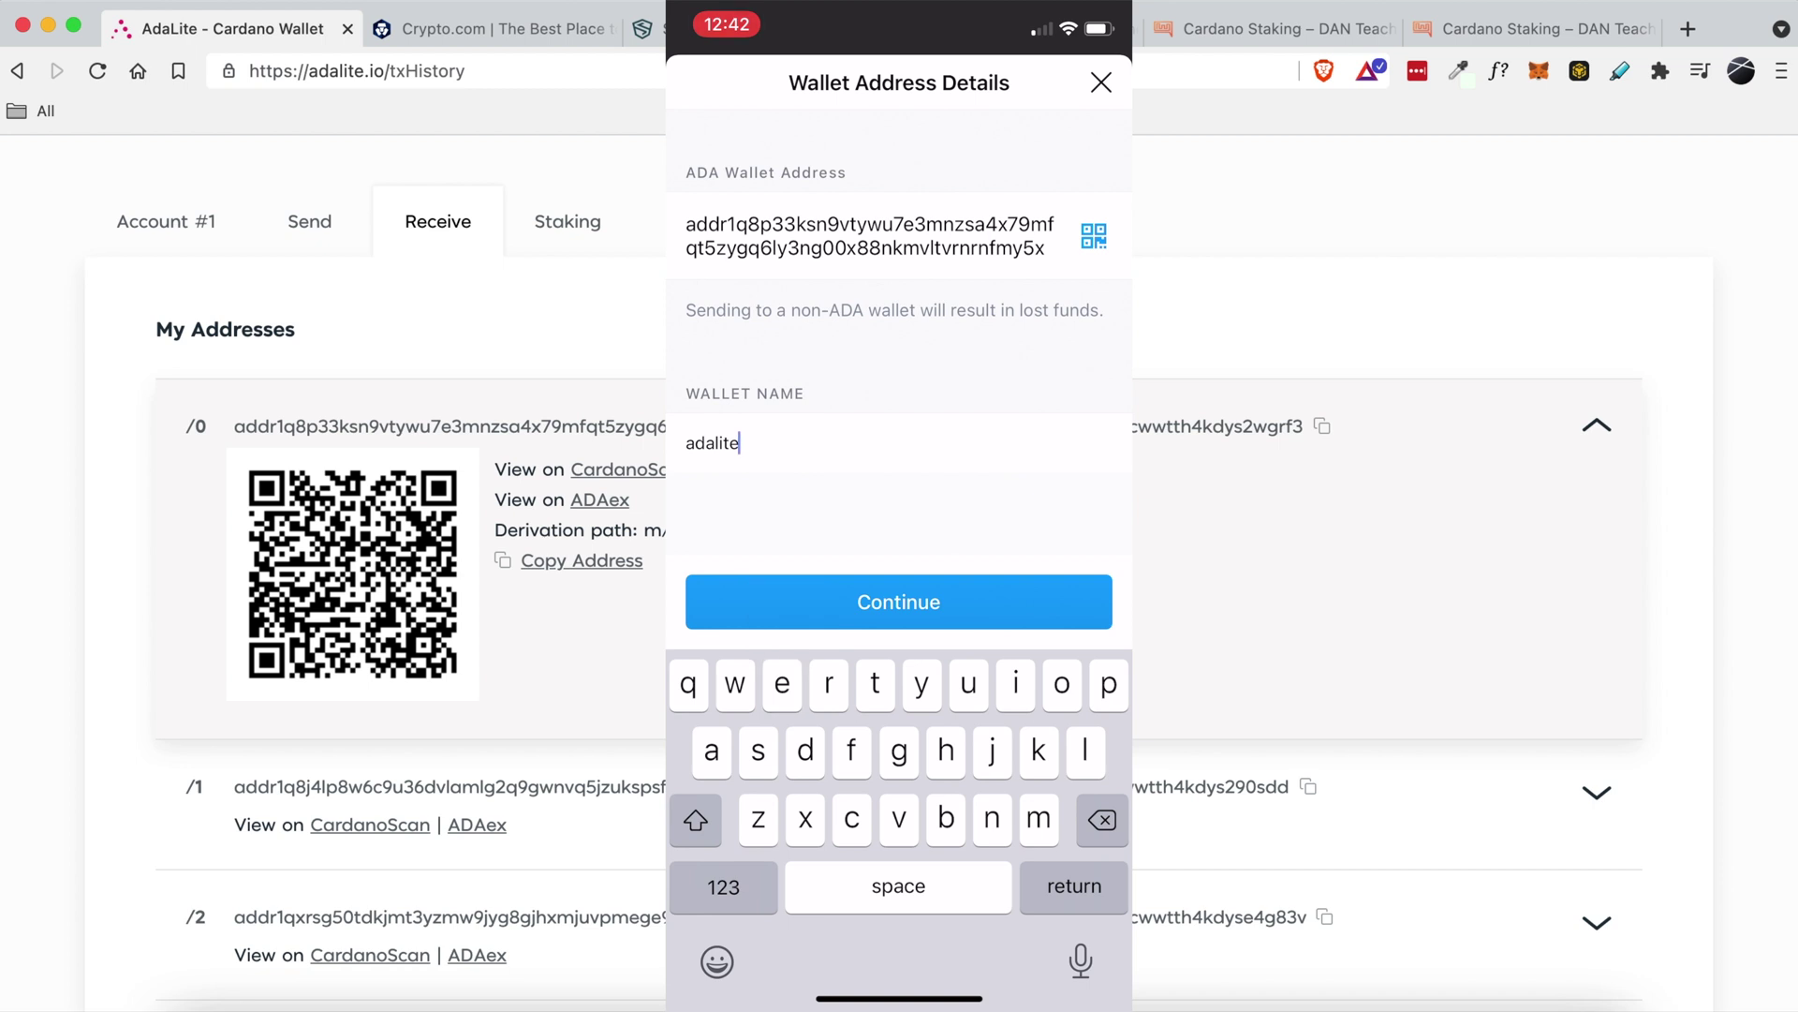
{"action": "left_click", "coordinate": [900, 601]}
{"action": "left_click", "coordinate": [1100, 641]}
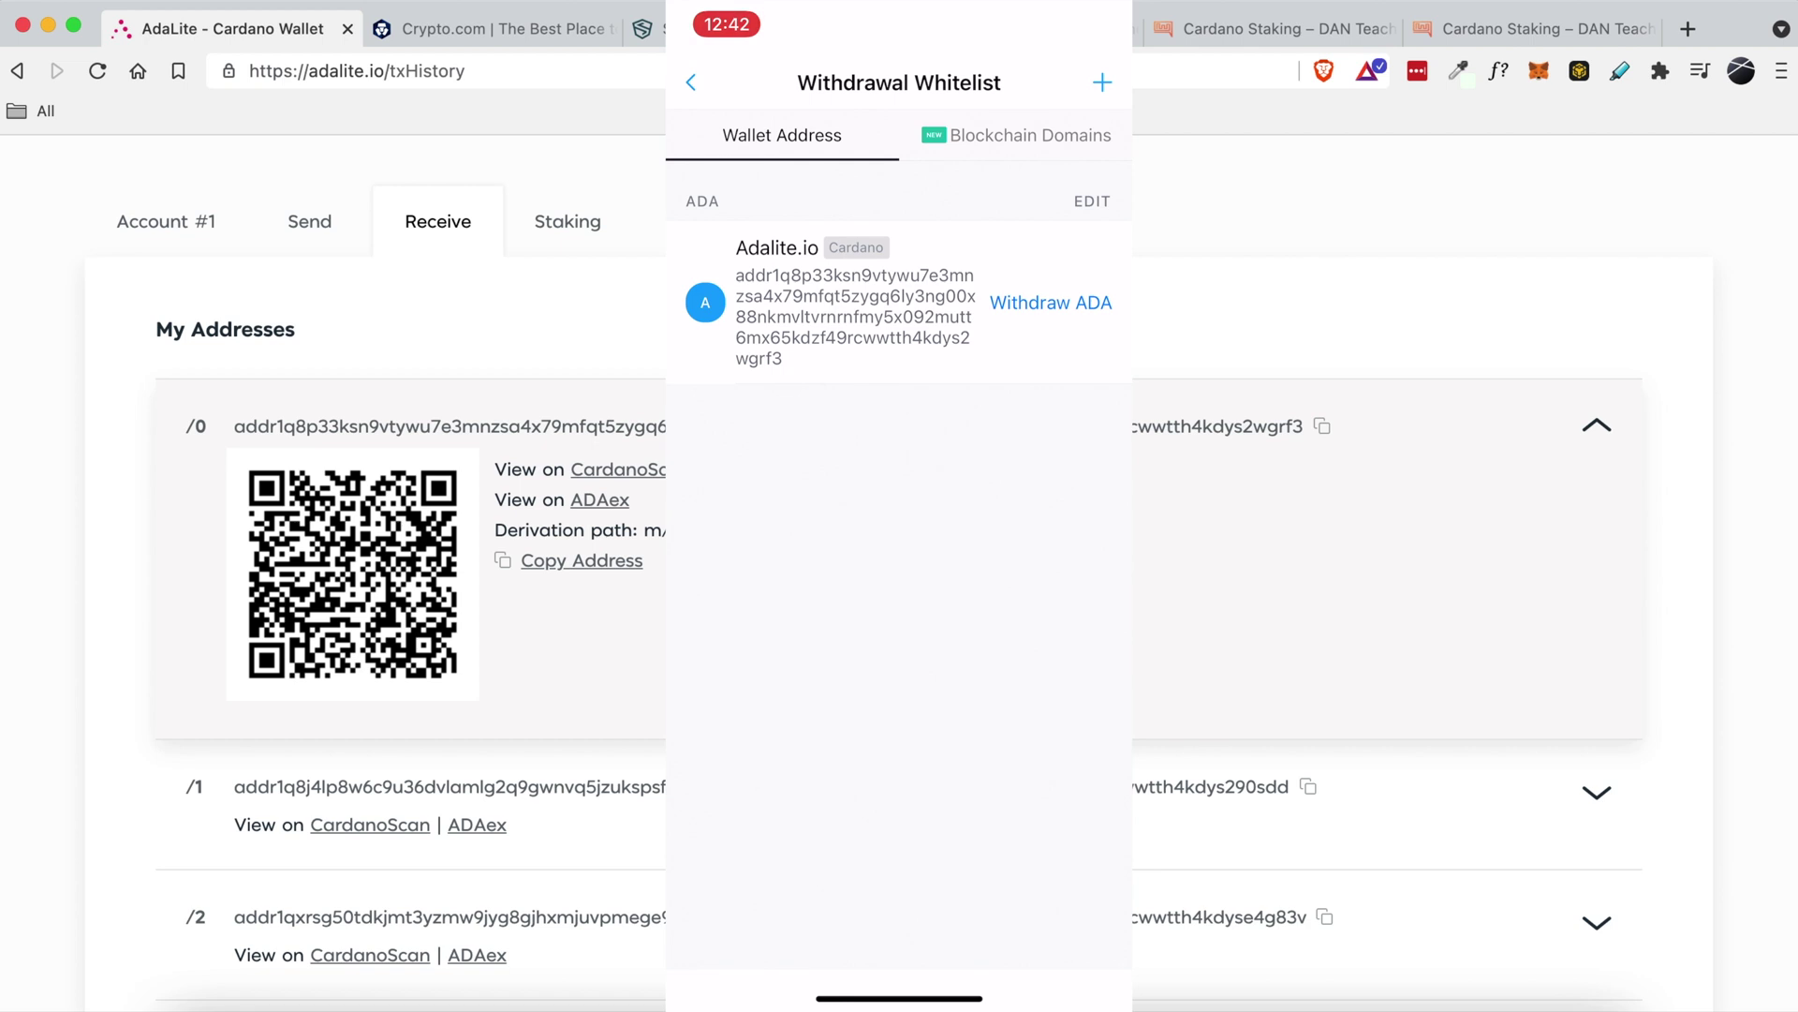
Start a withdrawal to the AdaLite address, switching the amount to ADA and entering 100
{"action": "left_click", "coordinate": [1051, 303]}
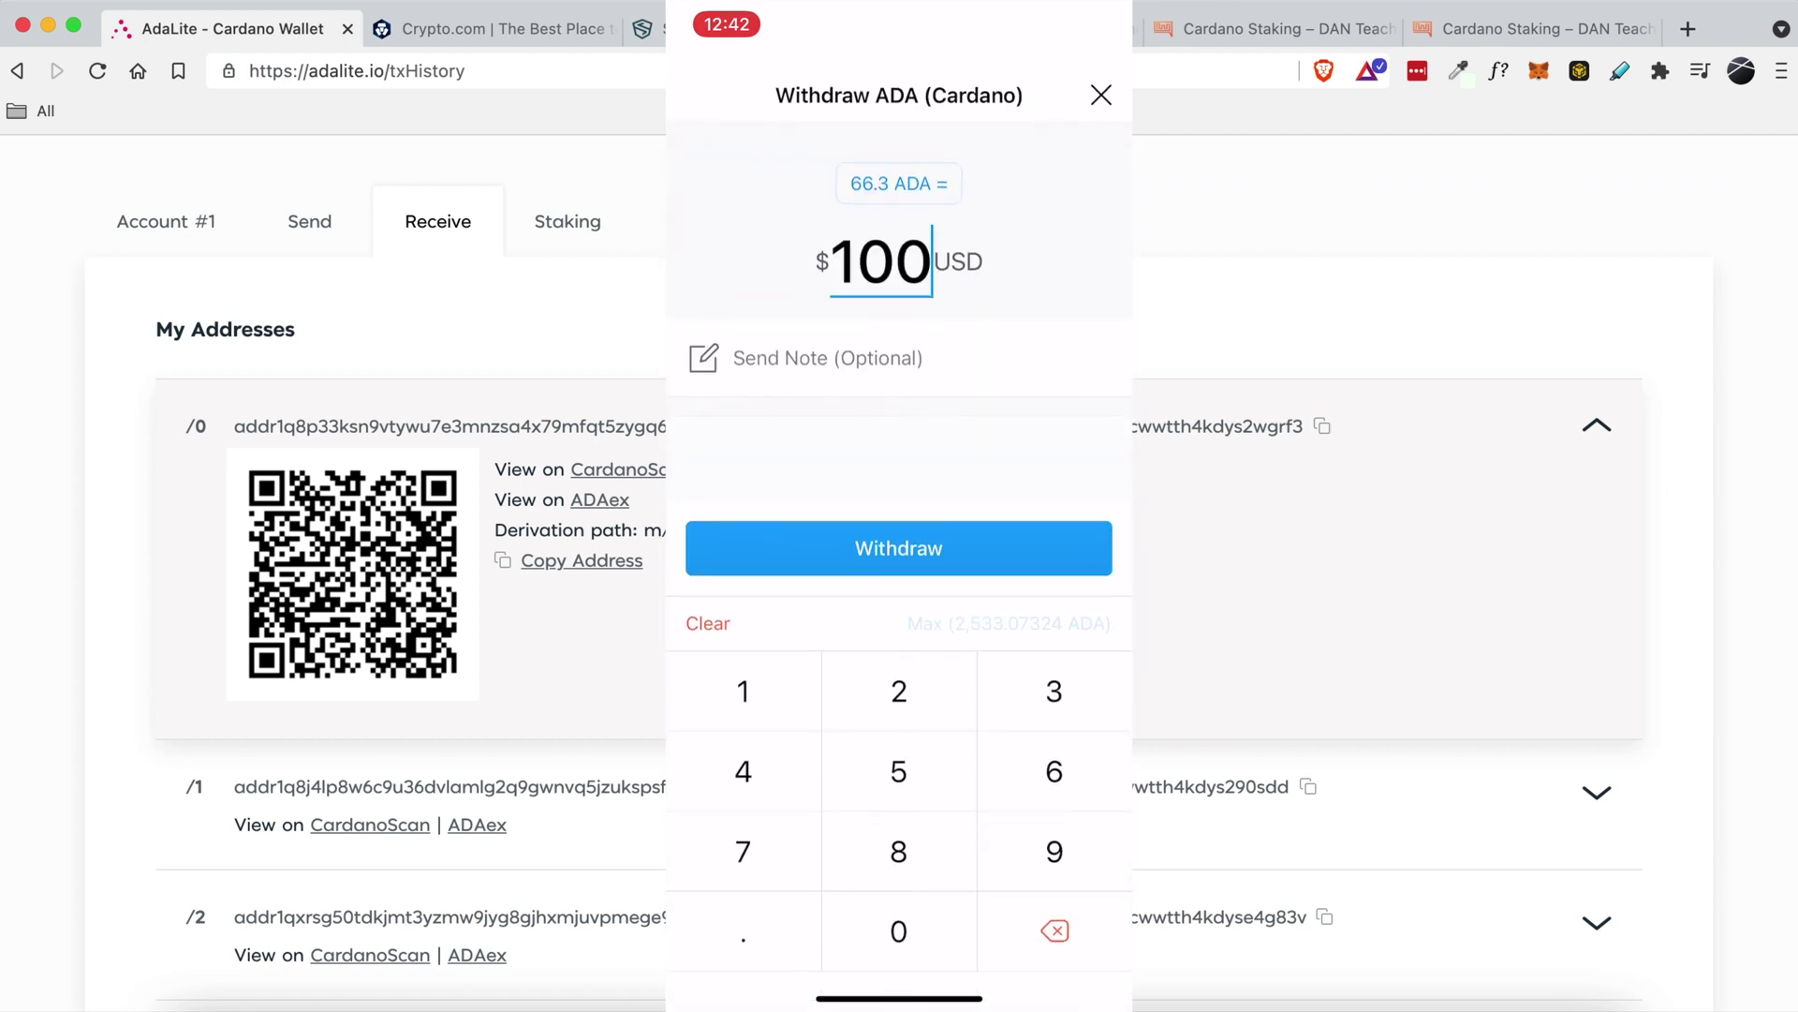
{"action": "left_click", "coordinate": [899, 182]}
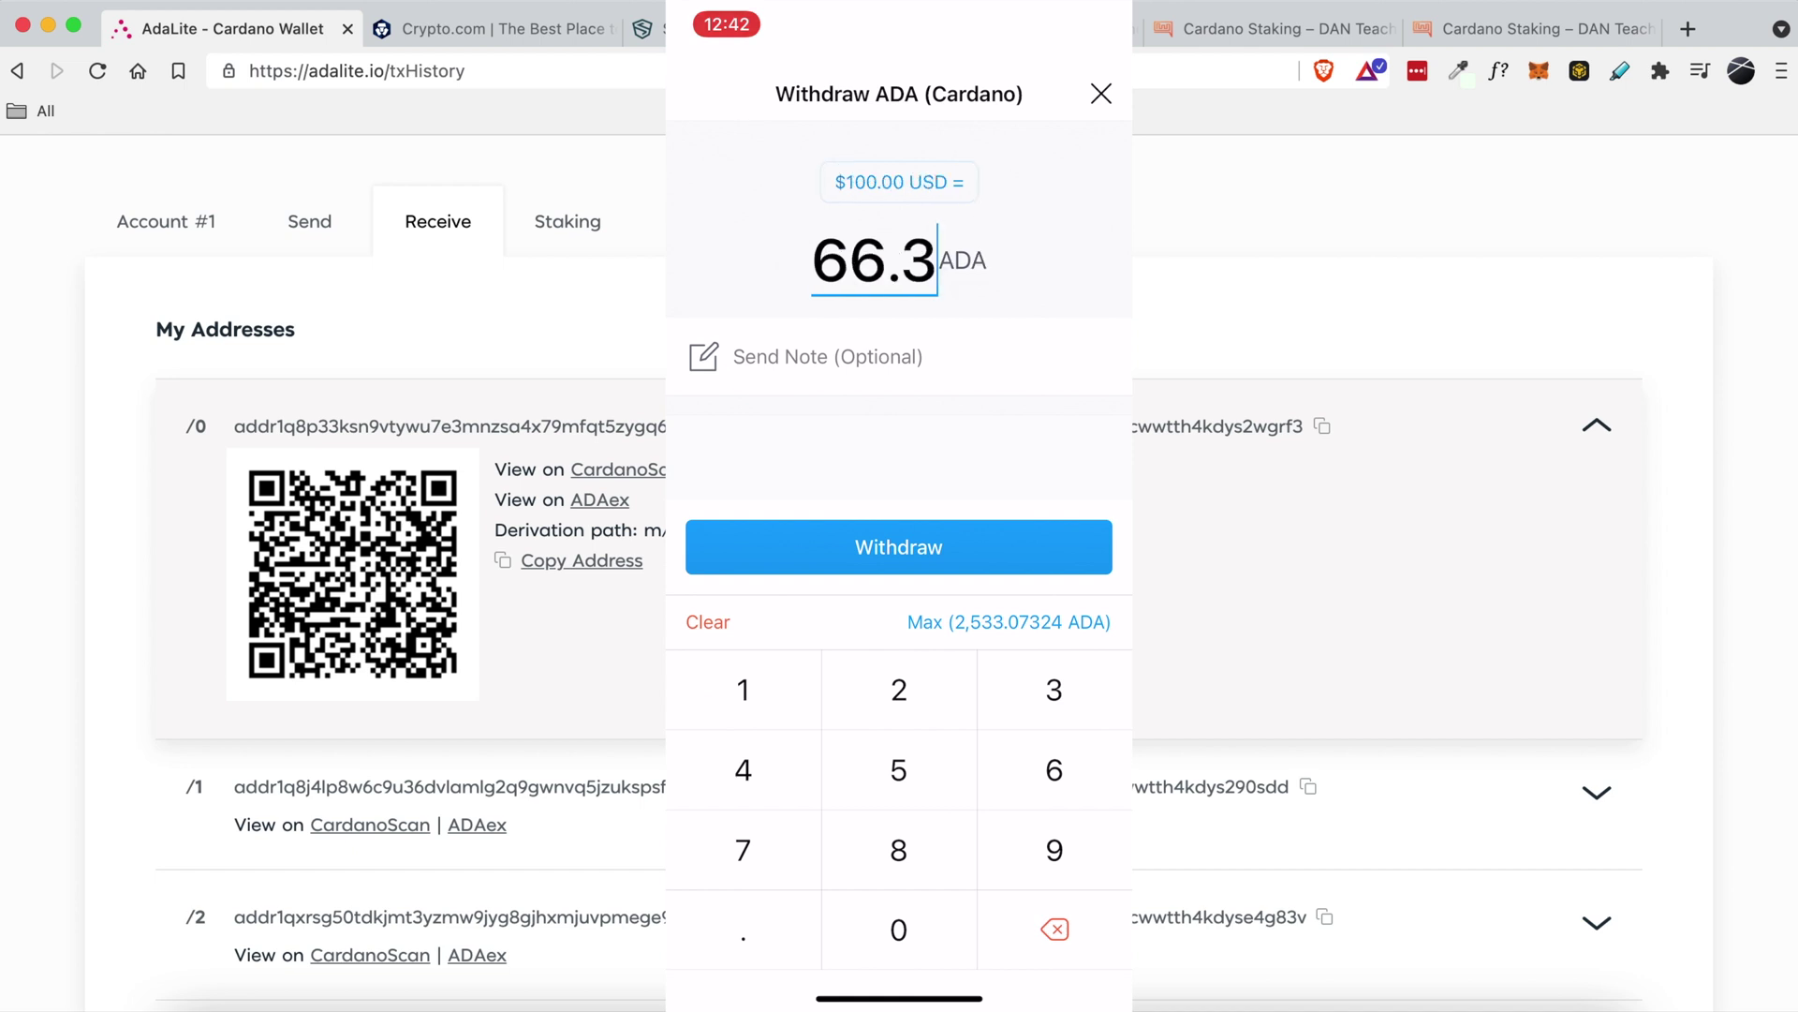
{"action": "key", "text": "BackSpace"}
{"action": "key", "text": "BackSpace"}
{"action": "key", "text": "BackSpace"}
{"action": "key", "text": "BackSpace"}
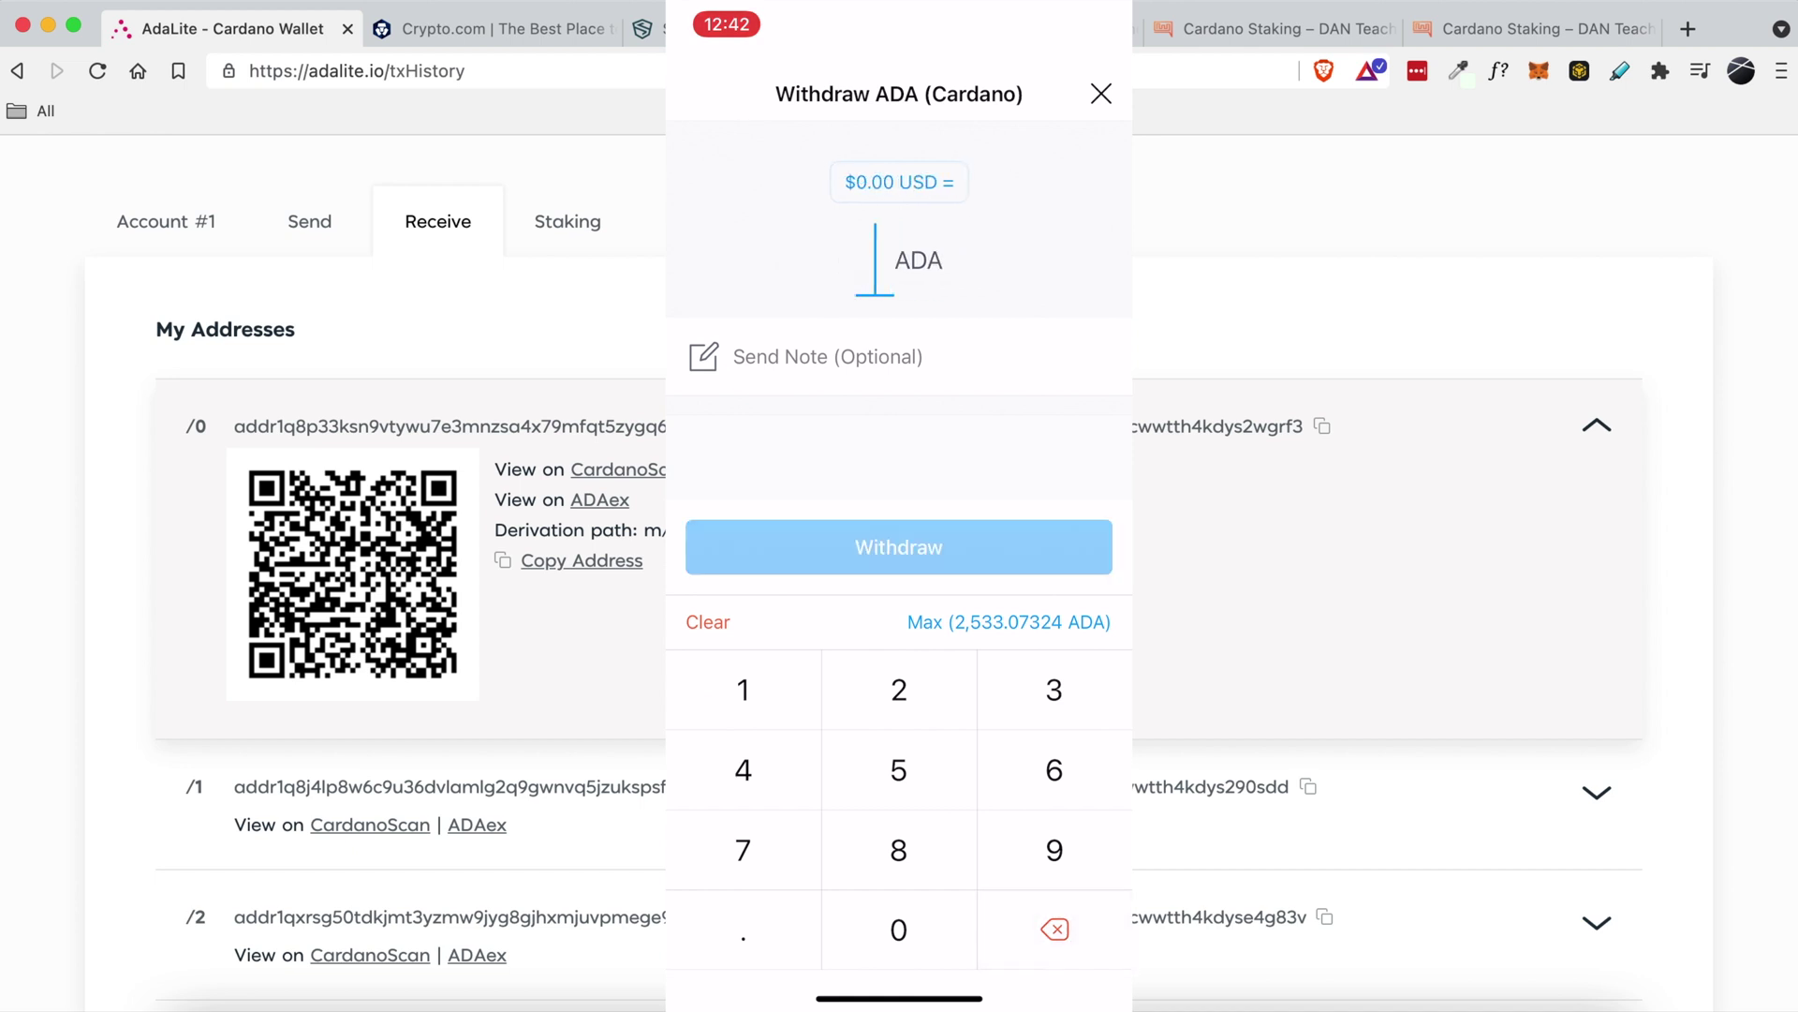
{"action": "type", "text": "100"}
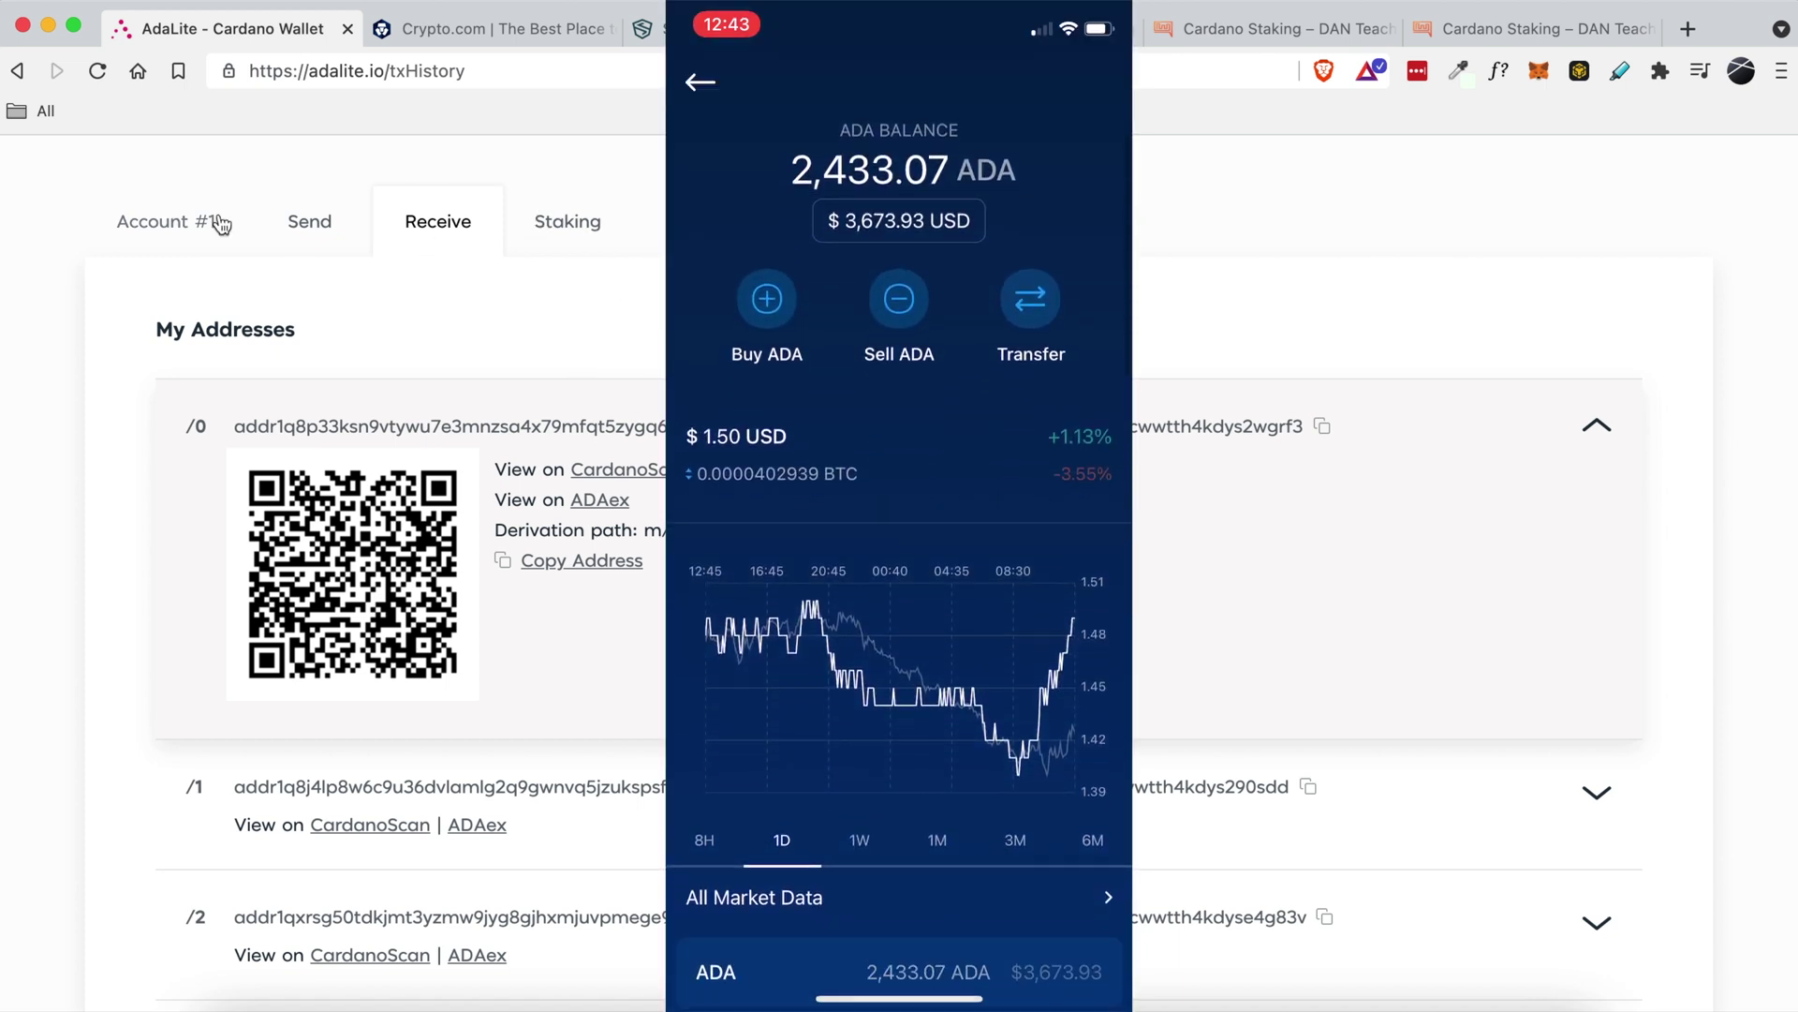
Reload Account #1 and confirm 193.816010 ADA available, 0.194005 ADA rewards and DNEWS delegation
{"action": "left_click", "coordinate": [187, 228]}
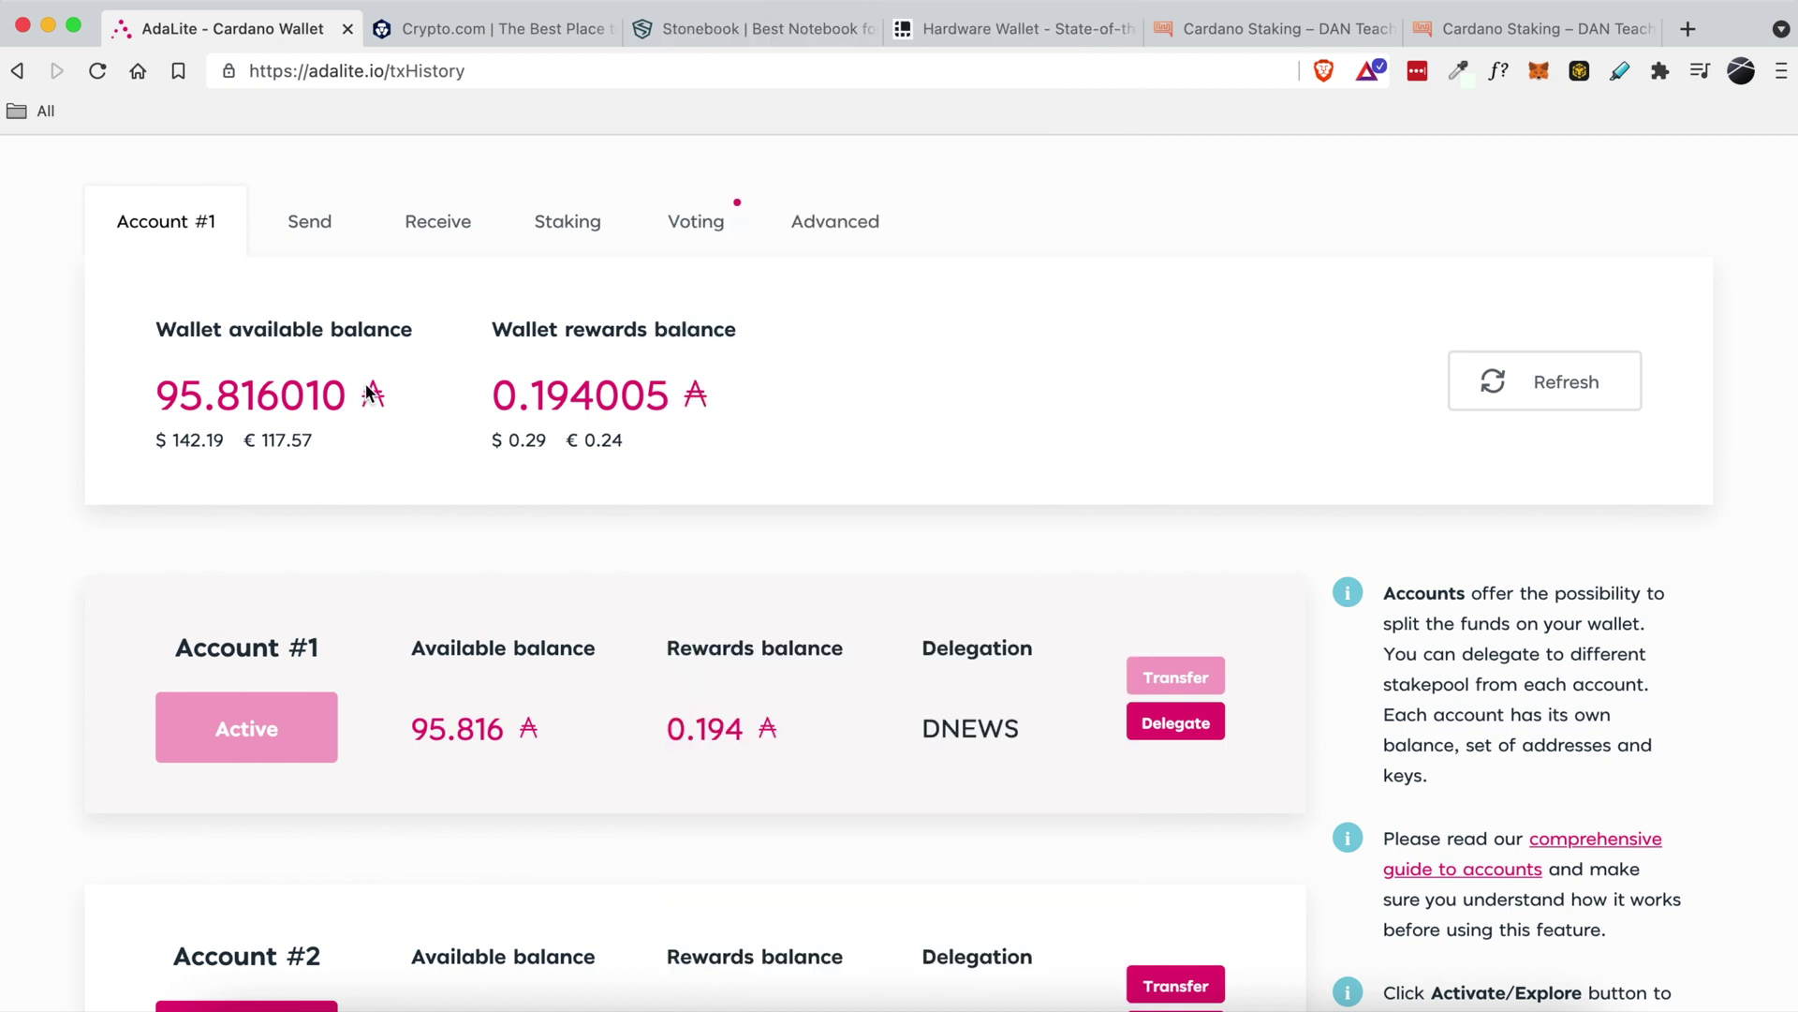
{"action": "scroll", "coordinate": [365, 391], "scroll_direction": "up", "scroll_amount": 2}
{"action": "scroll", "coordinate": [365, 392], "scroll_direction": "down", "scroll_amount": 1}
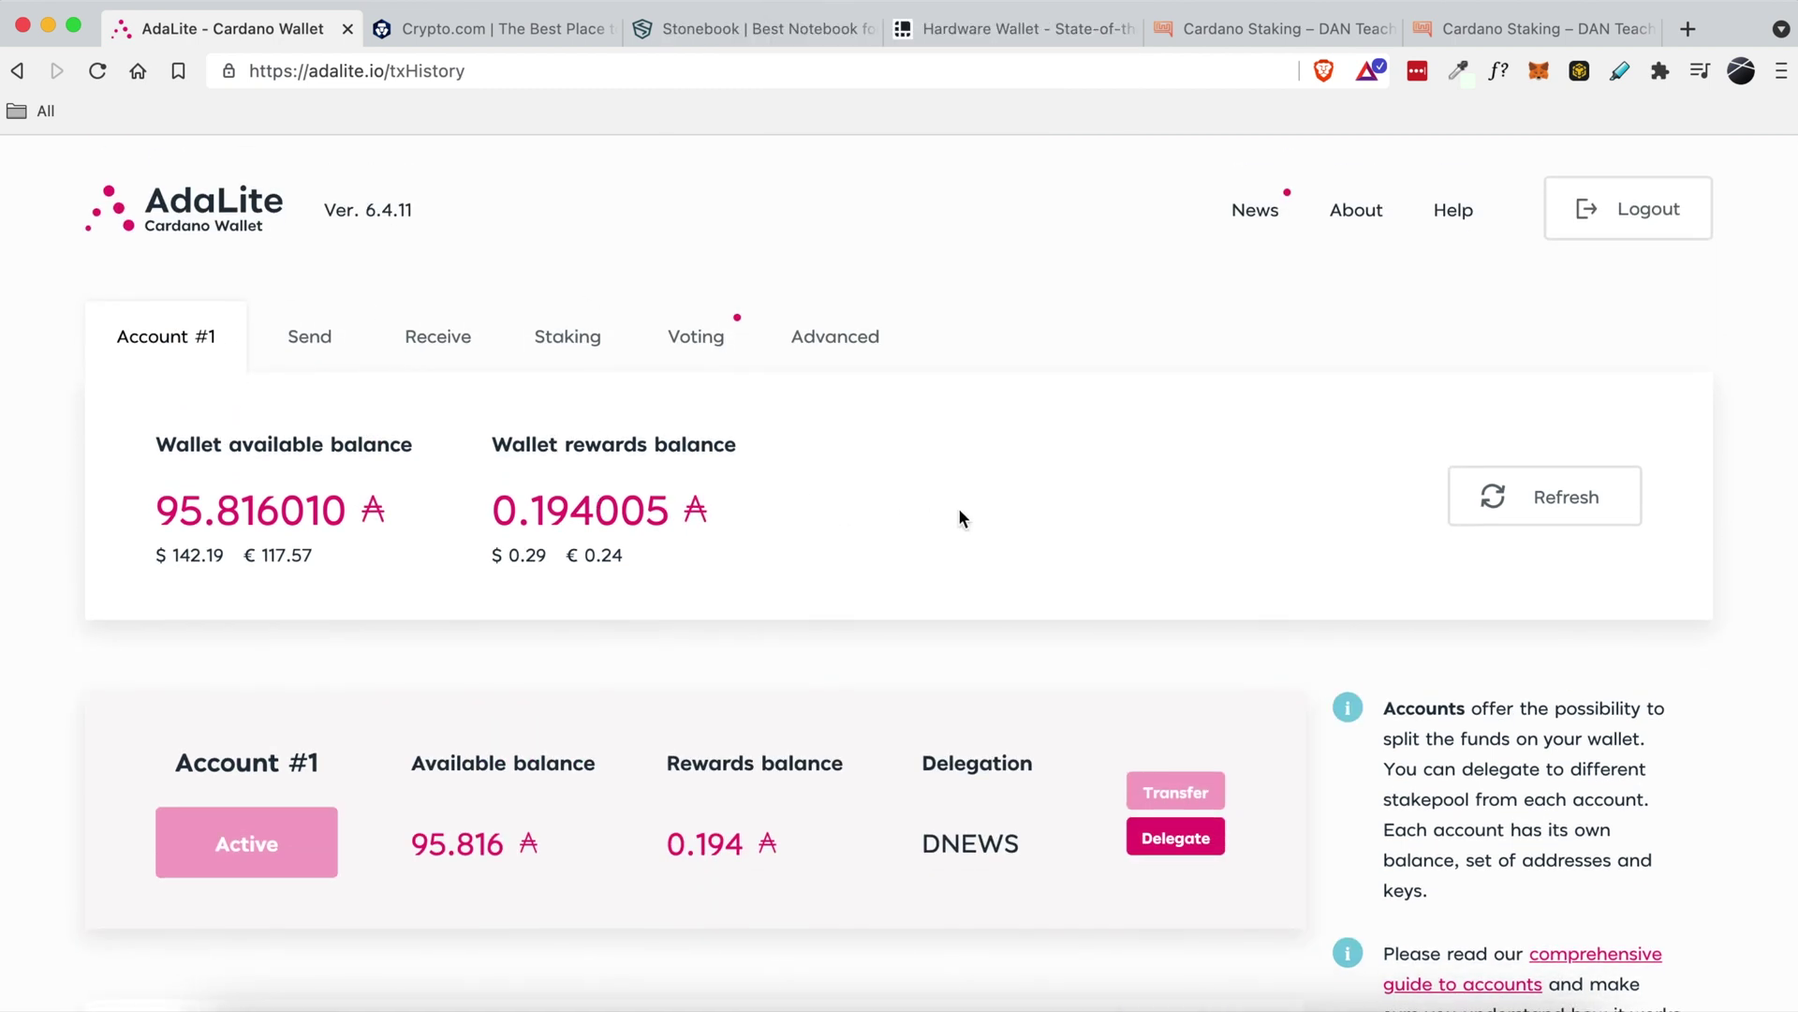
{"action": "left_click", "coordinate": [1557, 497]}
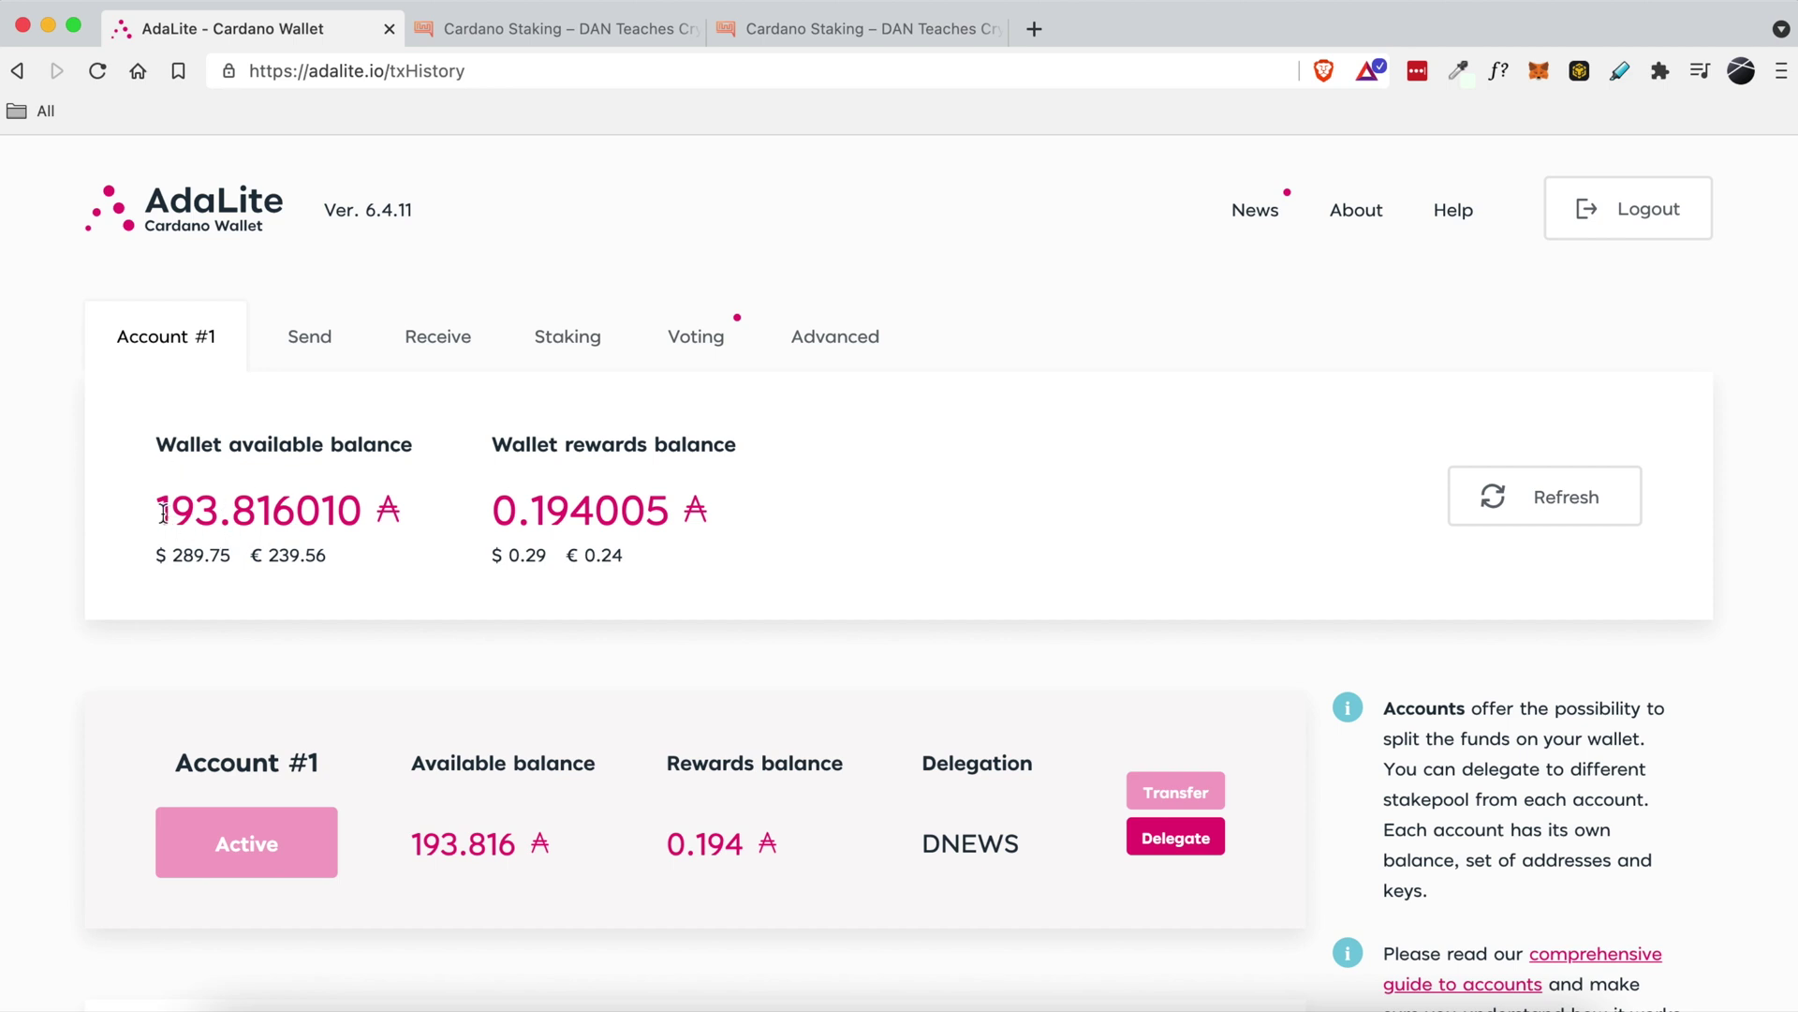
{"action": "left_click_drag", "start_coordinate": [157, 510], "coordinate": [250, 510]}
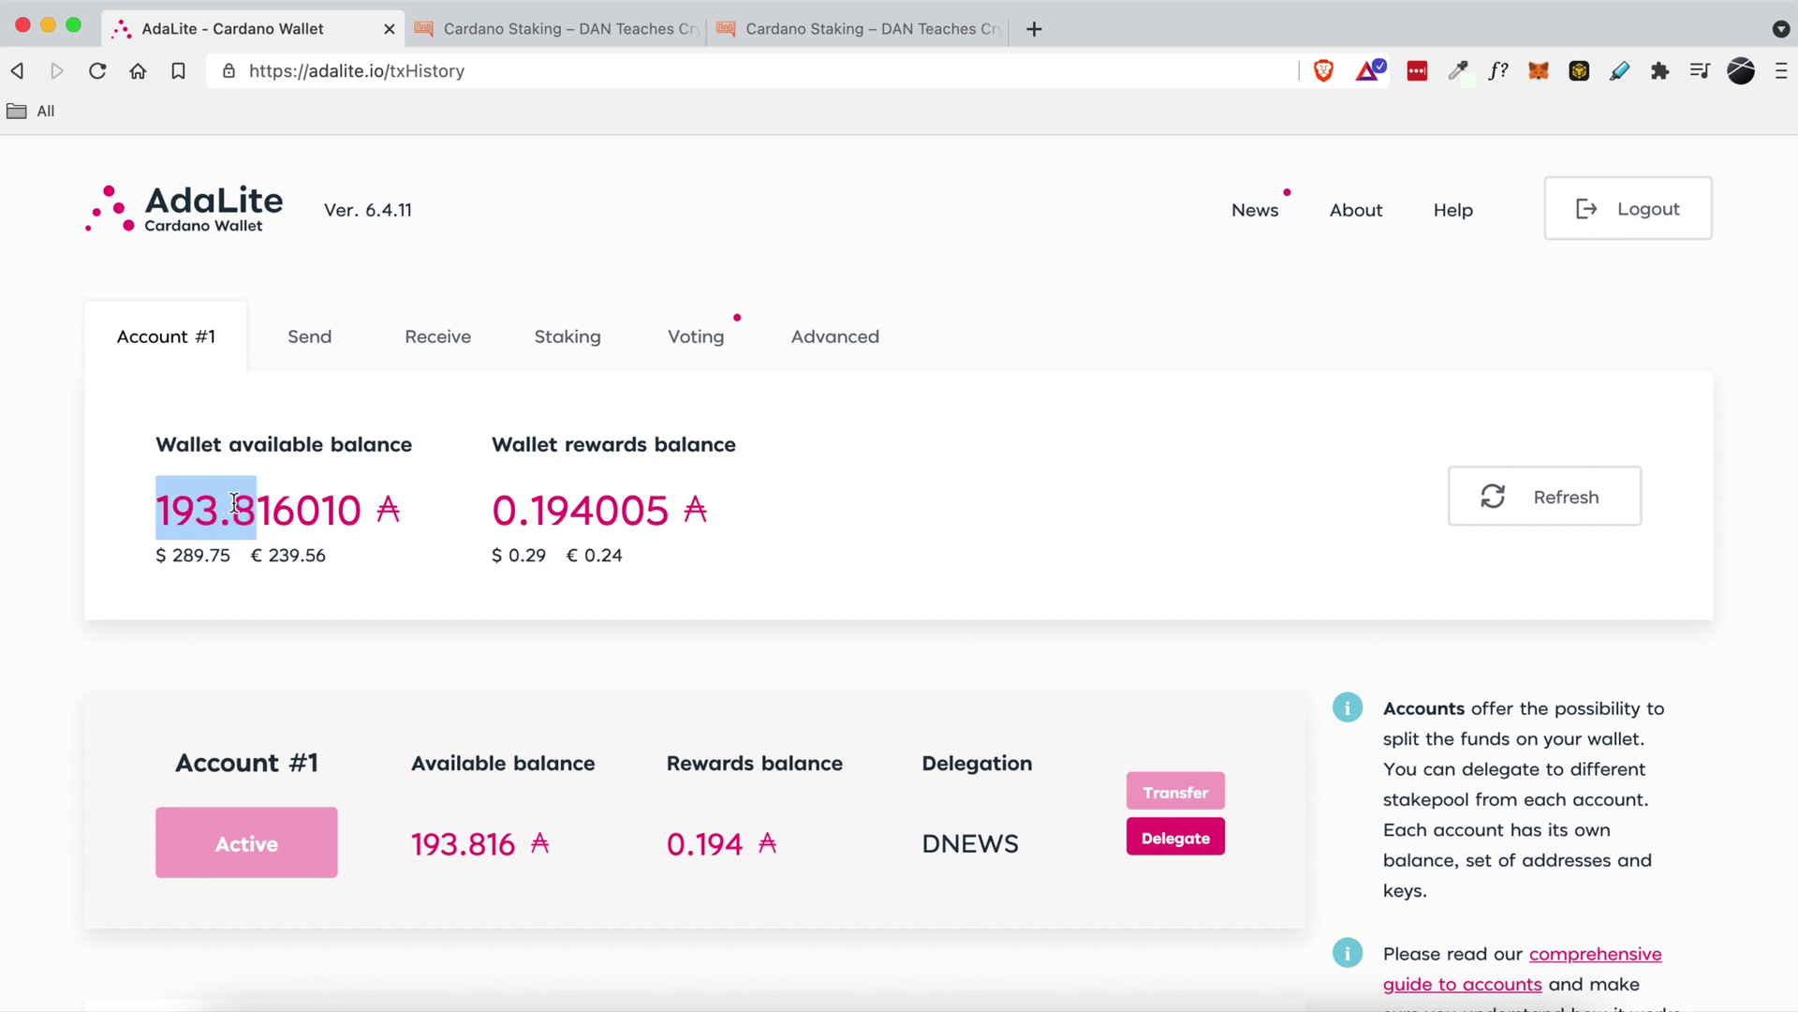
{"action": "left_click", "coordinate": [396, 401]}
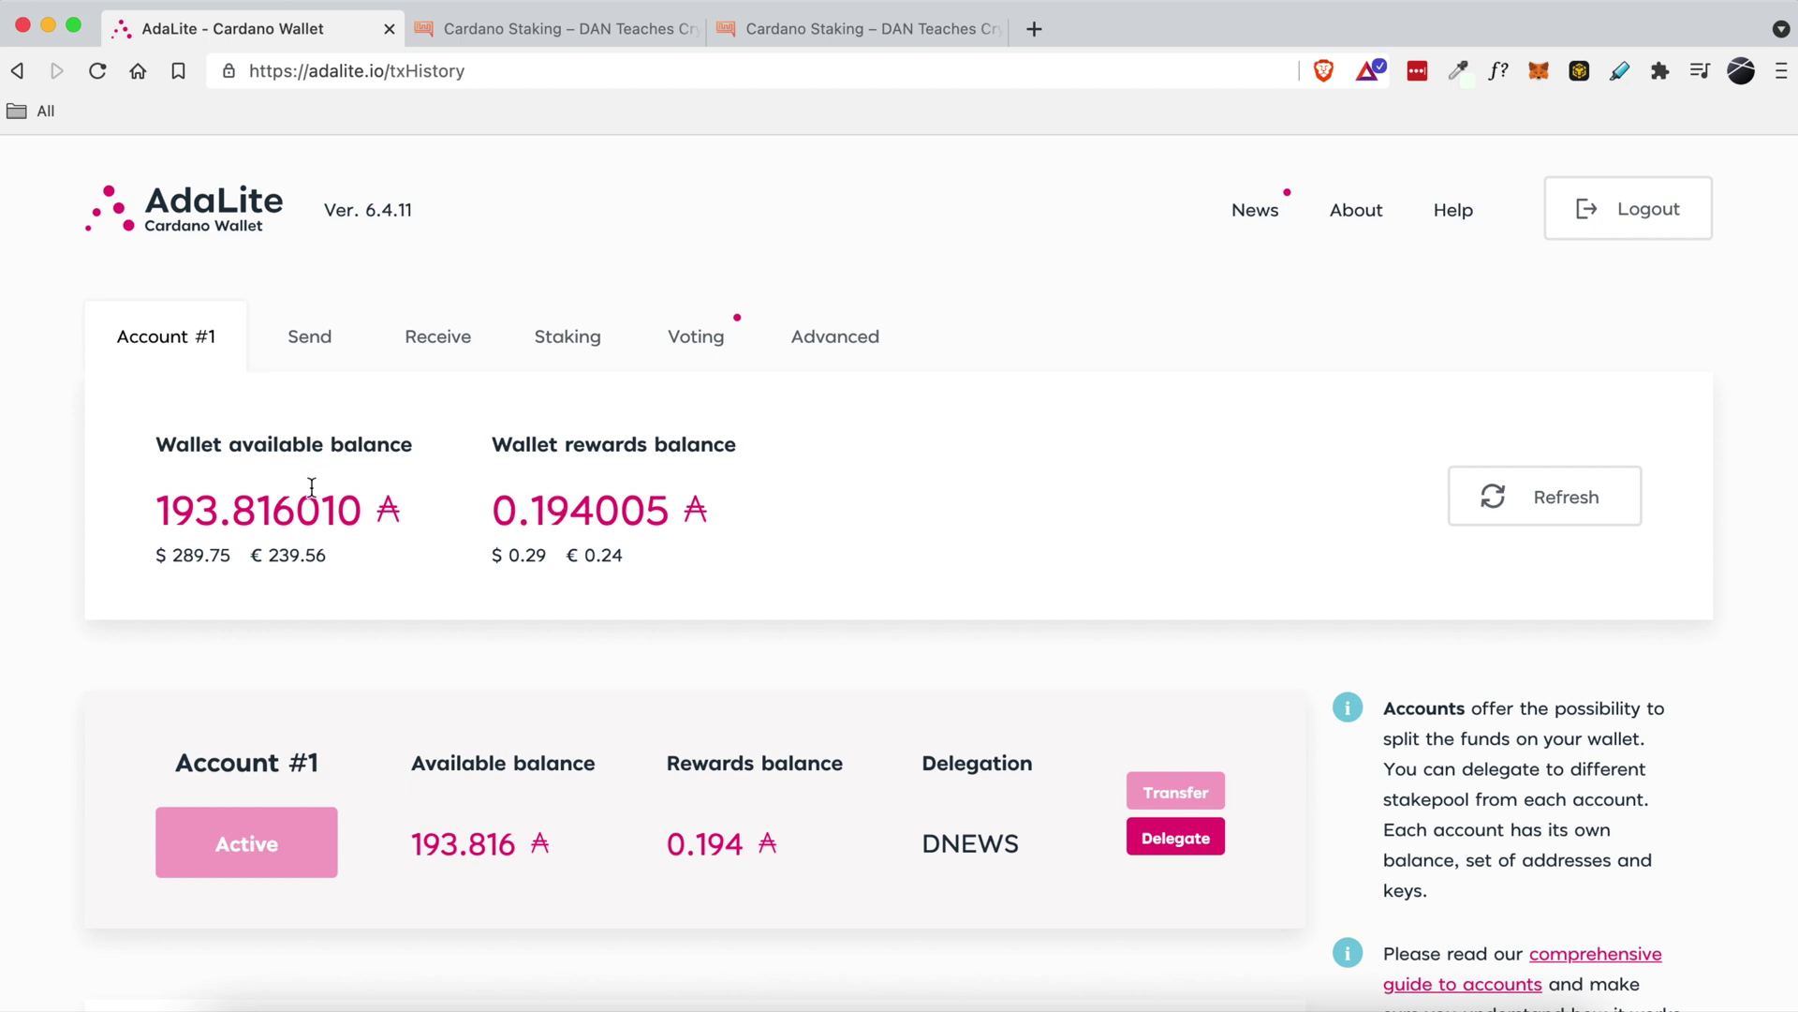
Open Staking and expand the Delegate Stake form, inspecting its prefilled pool ID and name
{"action": "left_click", "coordinate": [568, 347]}
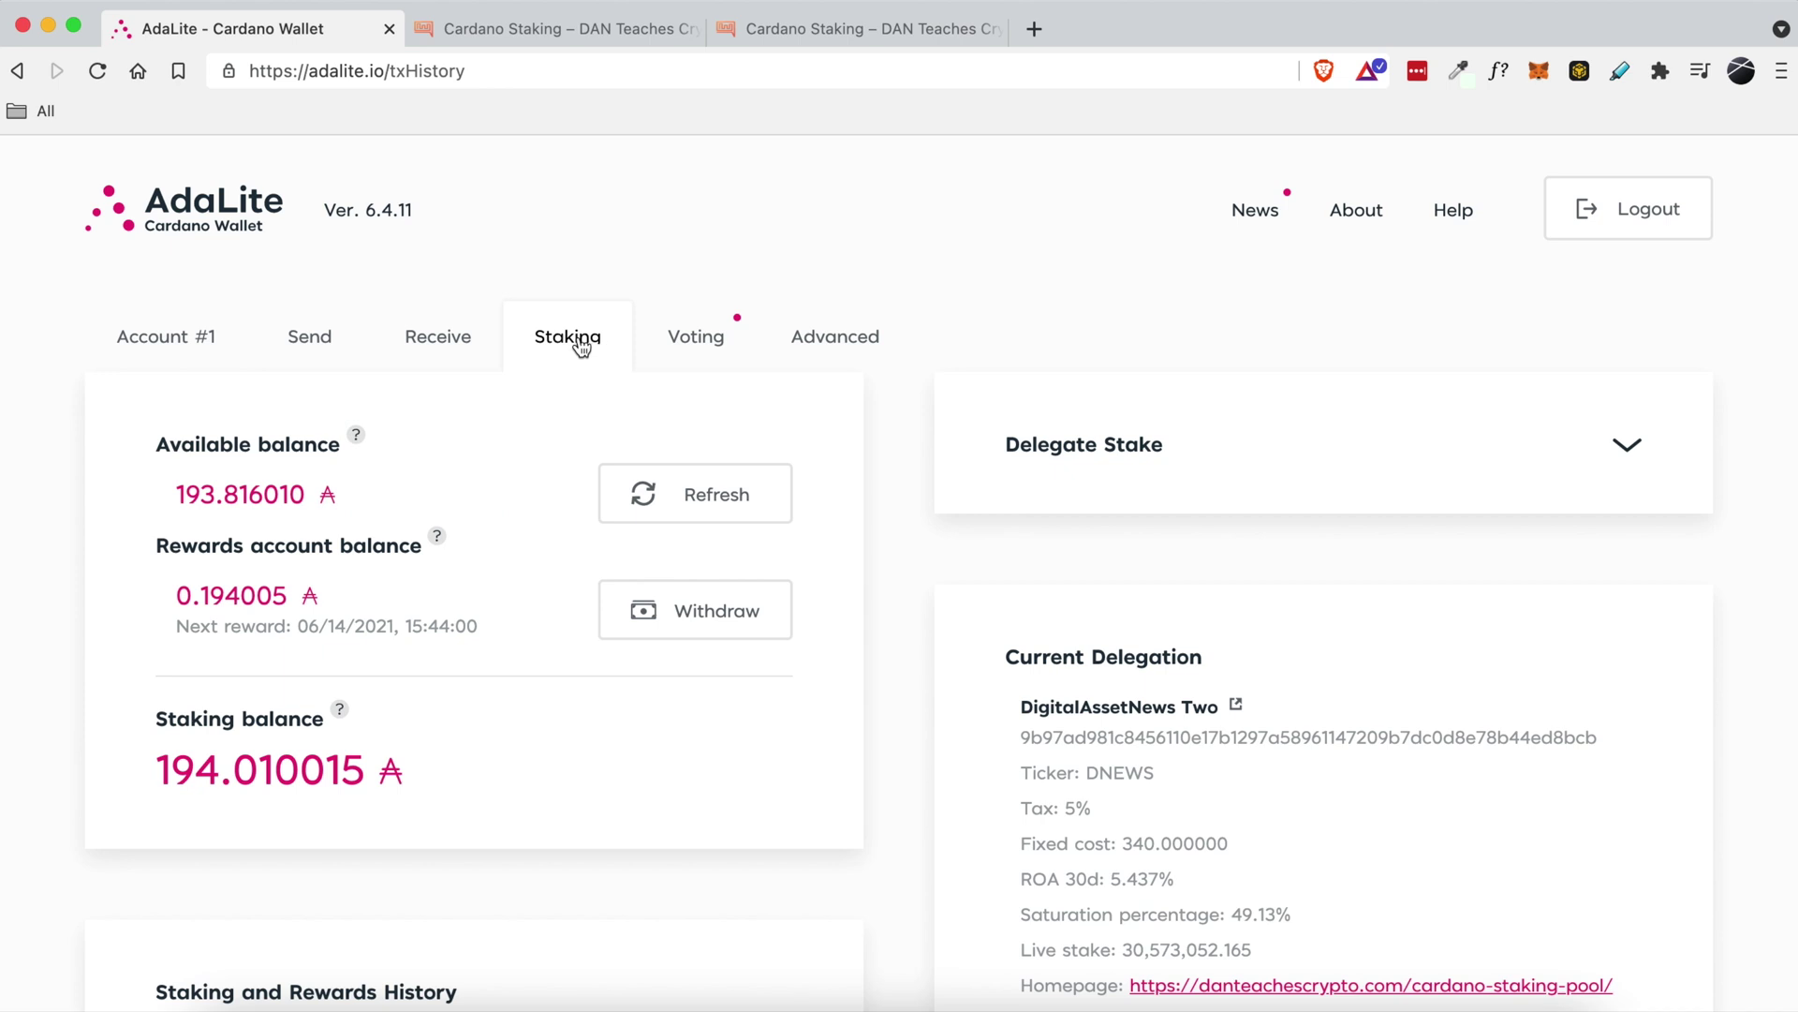
{"action": "left_click", "coordinate": [1626, 446]}
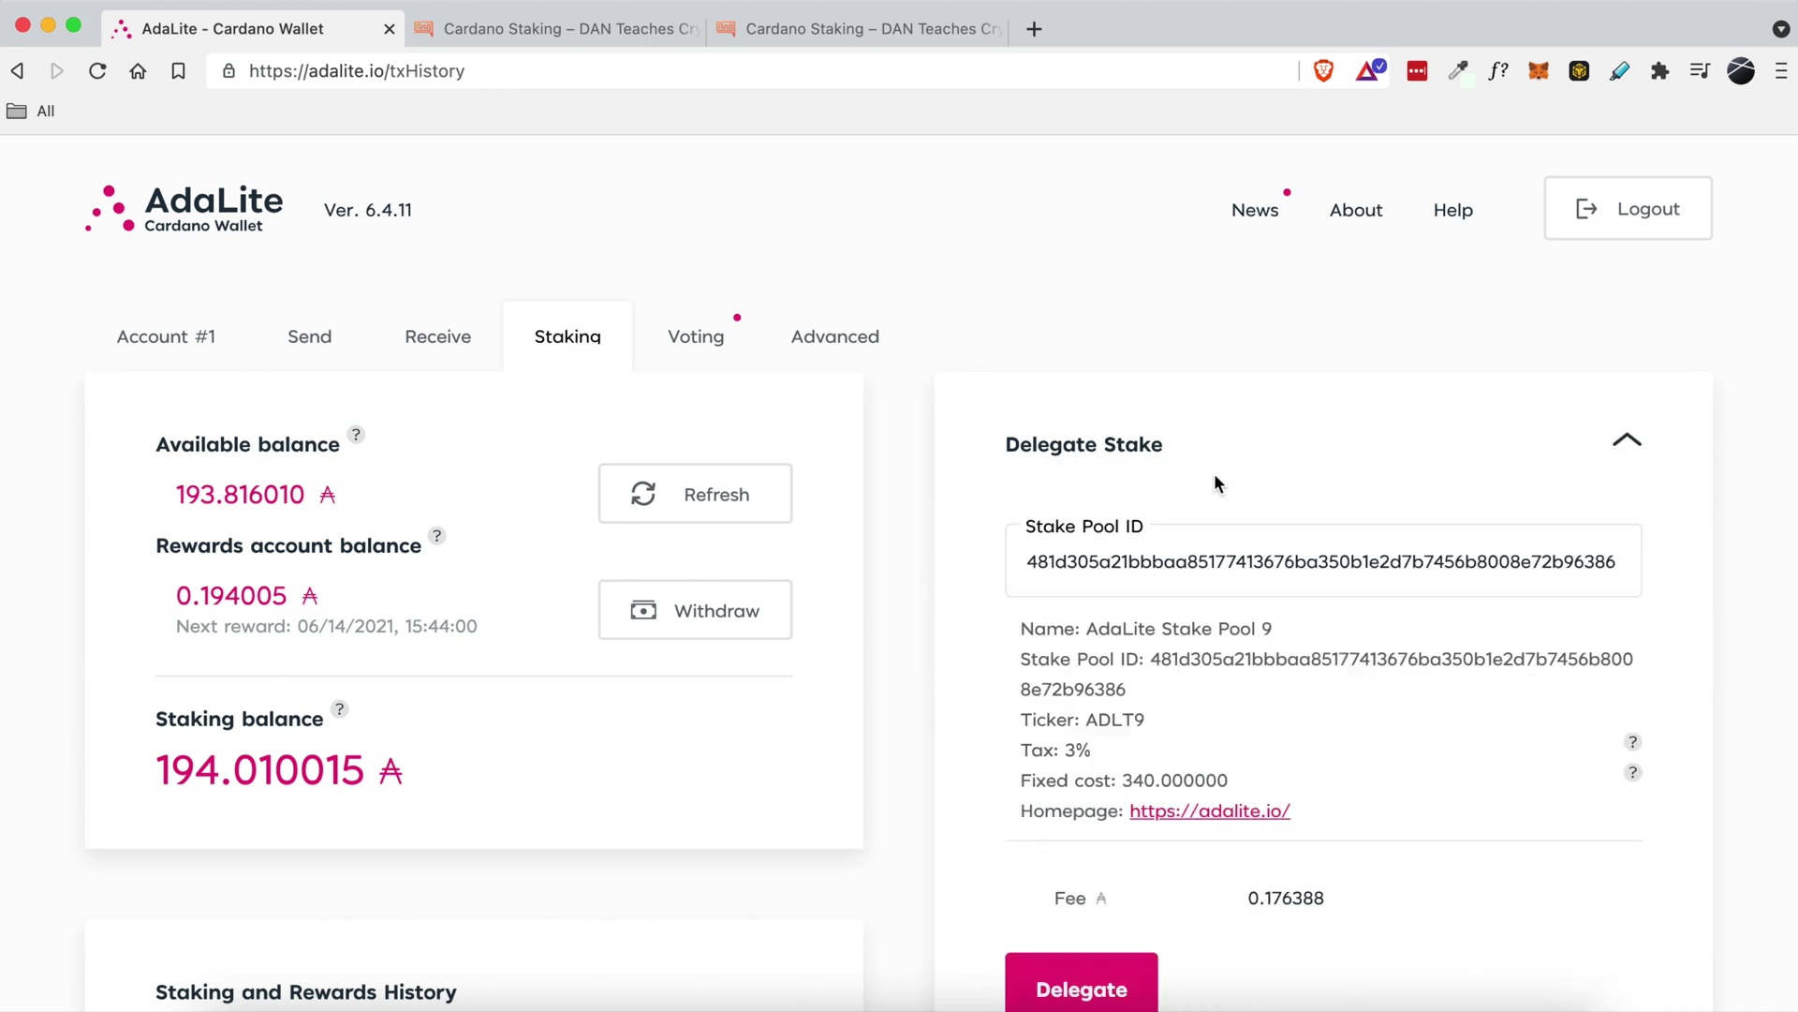
{"action": "scroll", "coordinate": [1214, 474], "scroll_direction": "down", "scroll_amount": 2}
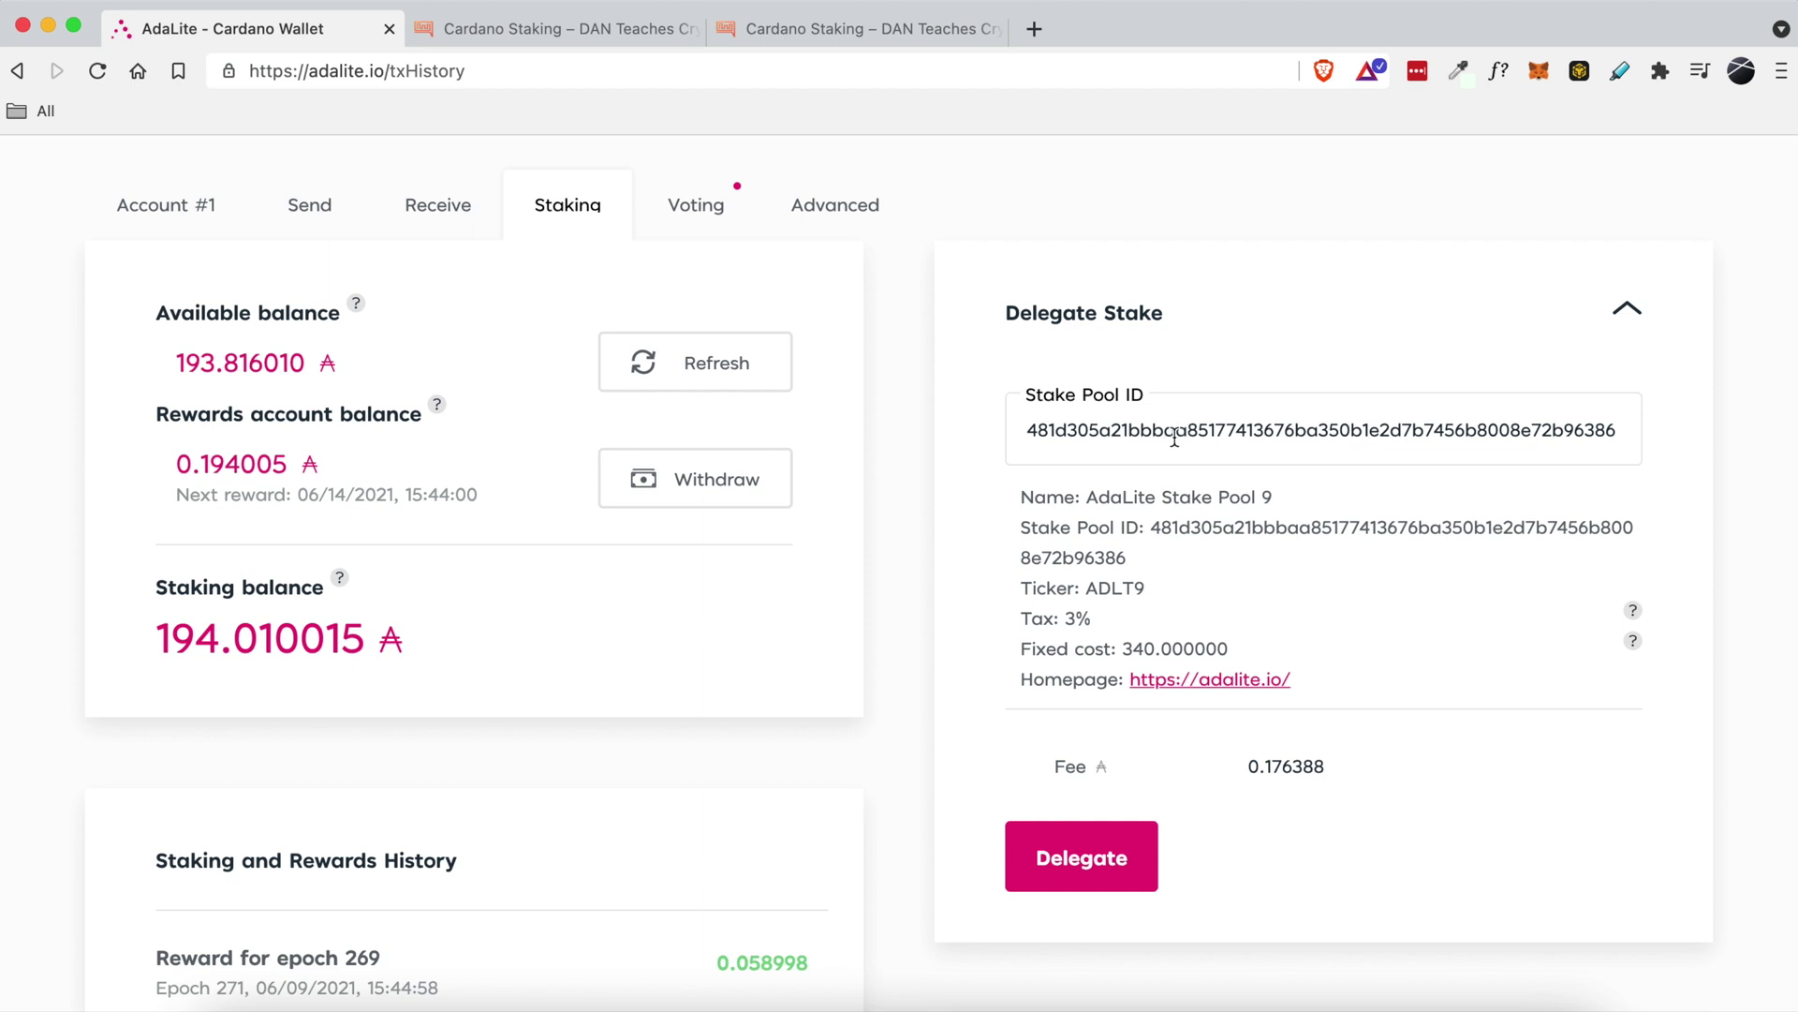
{"action": "double_click", "coordinate": [1135, 430]}
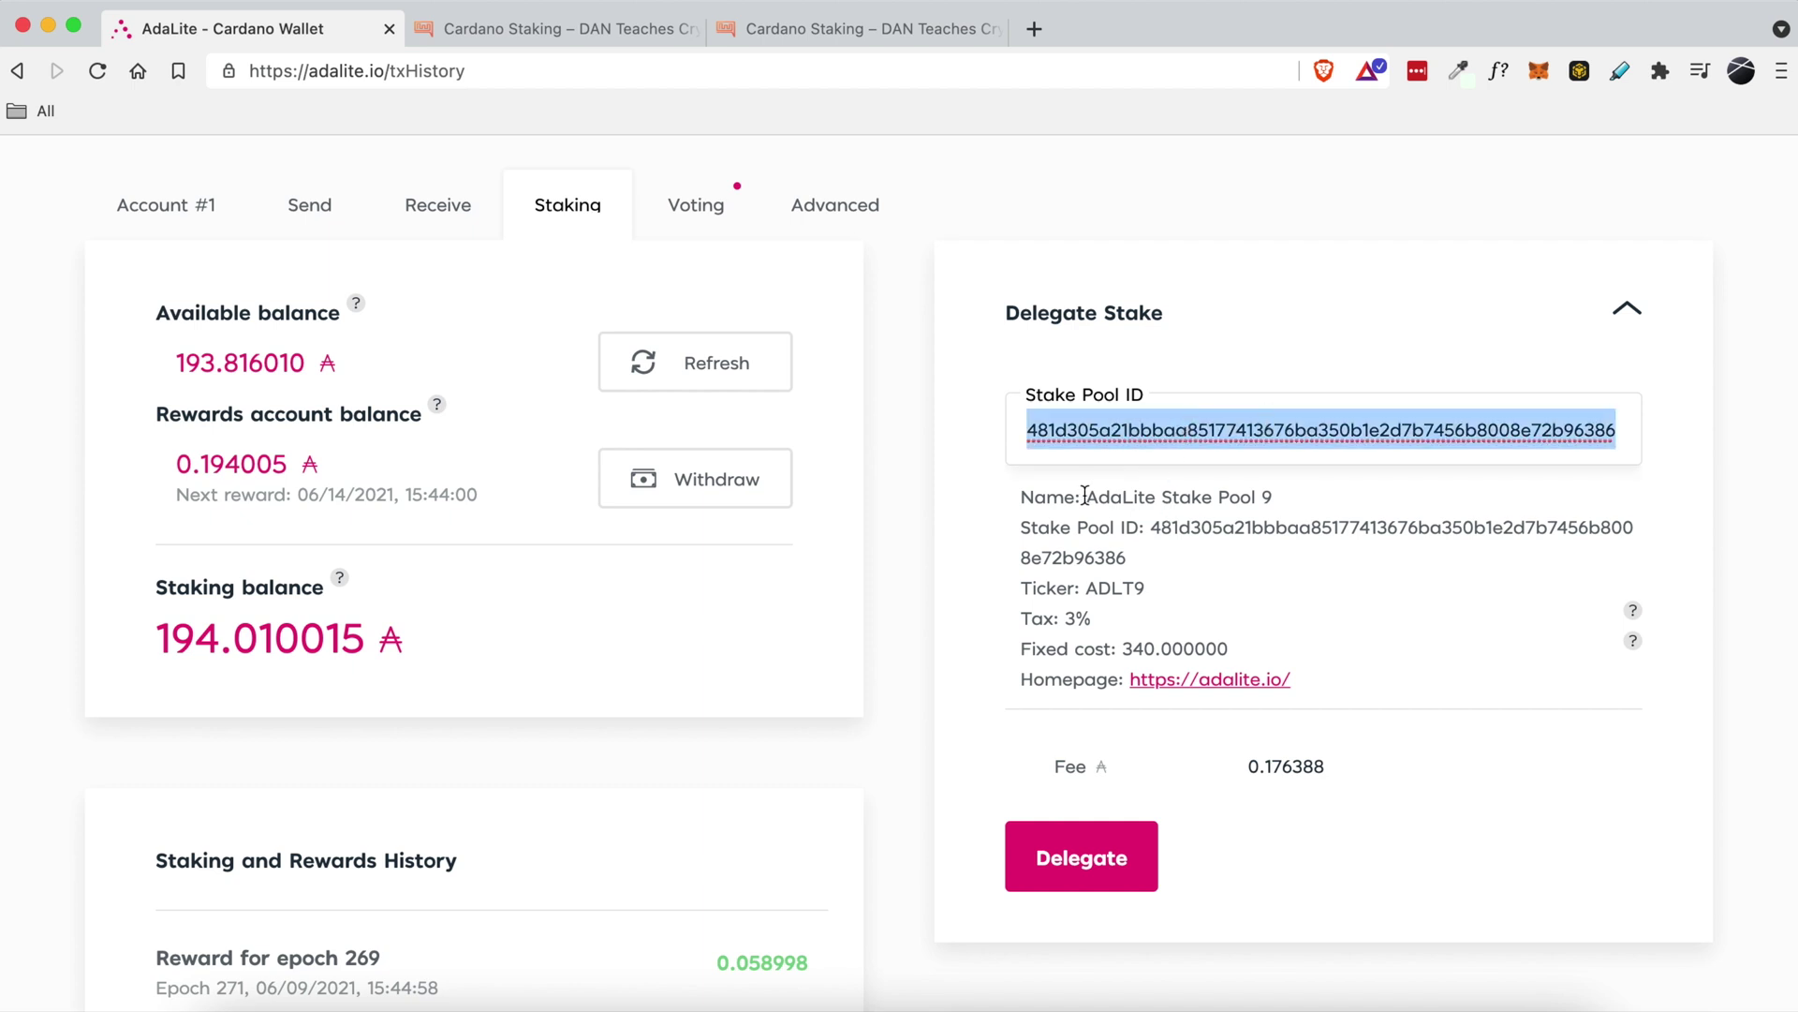
{"action": "left_click_drag", "start_coordinate": [1086, 497], "coordinate": [1262, 495]}
{"action": "double_click", "coordinate": [1257, 429]}
Copy the DNEWS pool ID shown under Current Delegation
{"action": "scroll", "coordinate": [961, 459], "scroll_direction": "down", "scroll_amount": 1}
{"action": "scroll", "coordinate": [961, 459], "scroll_direction": "down", "scroll_amount": 5}
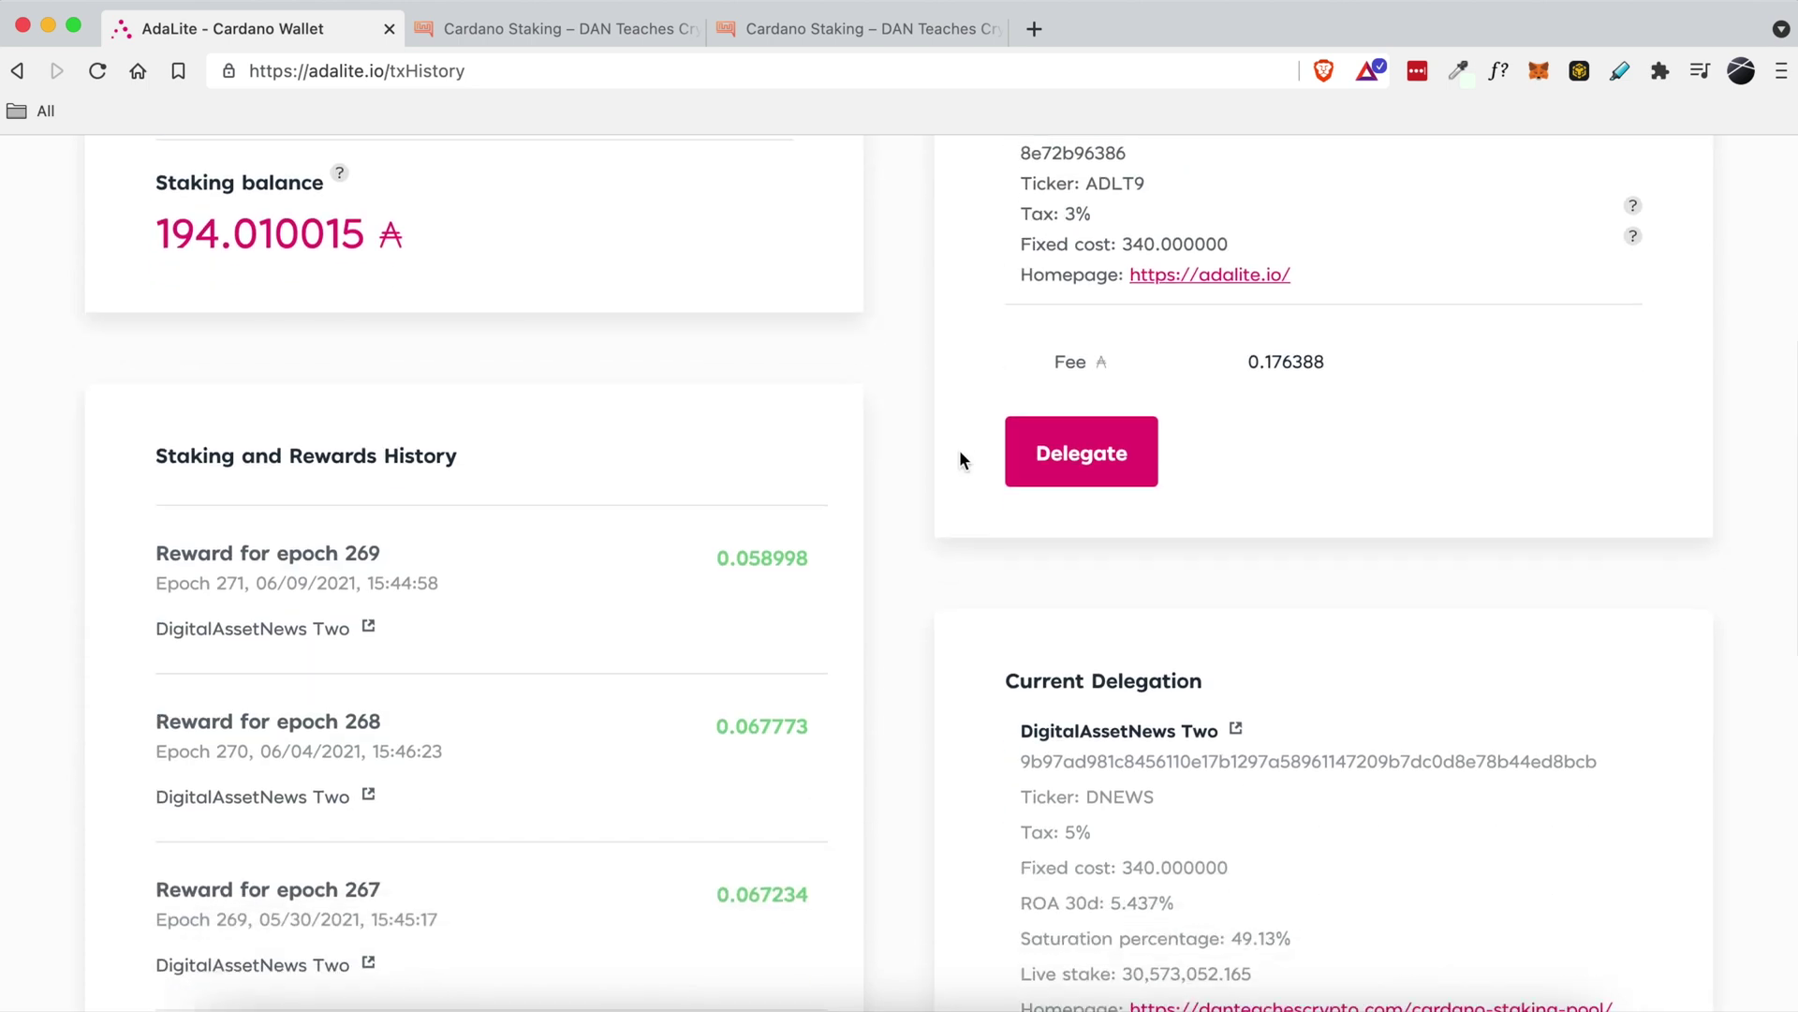
{"action": "double_click", "coordinate": [1086, 748]}
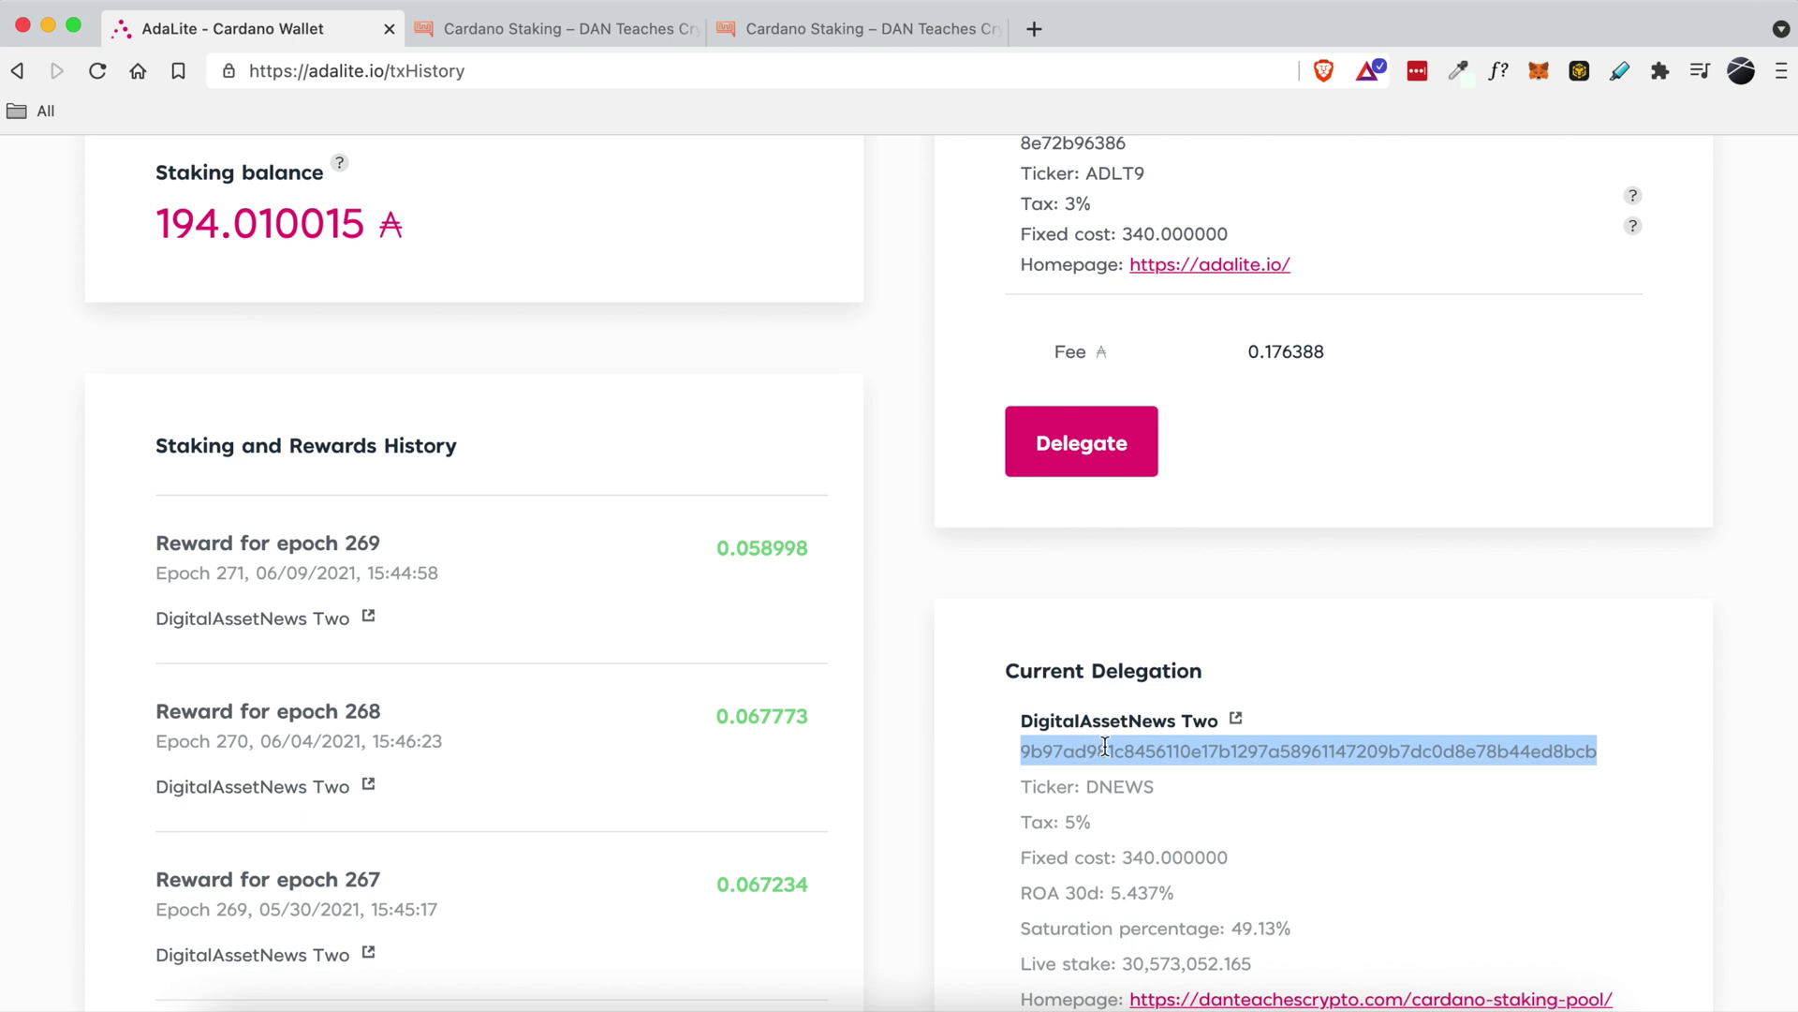
{"action": "right_click", "coordinate": [1161, 744]}
{"action": "left_click", "coordinate": [588, 697]}
Paste the DNEWS pool ID into the Stake Pool ID field, yielding a 0.176388 ADA fee
{"action": "scroll", "coordinate": [888, 453], "scroll_direction": "up", "scroll_amount": 2}
{"action": "scroll", "coordinate": [888, 463], "scroll_direction": "up", "scroll_amount": 3}
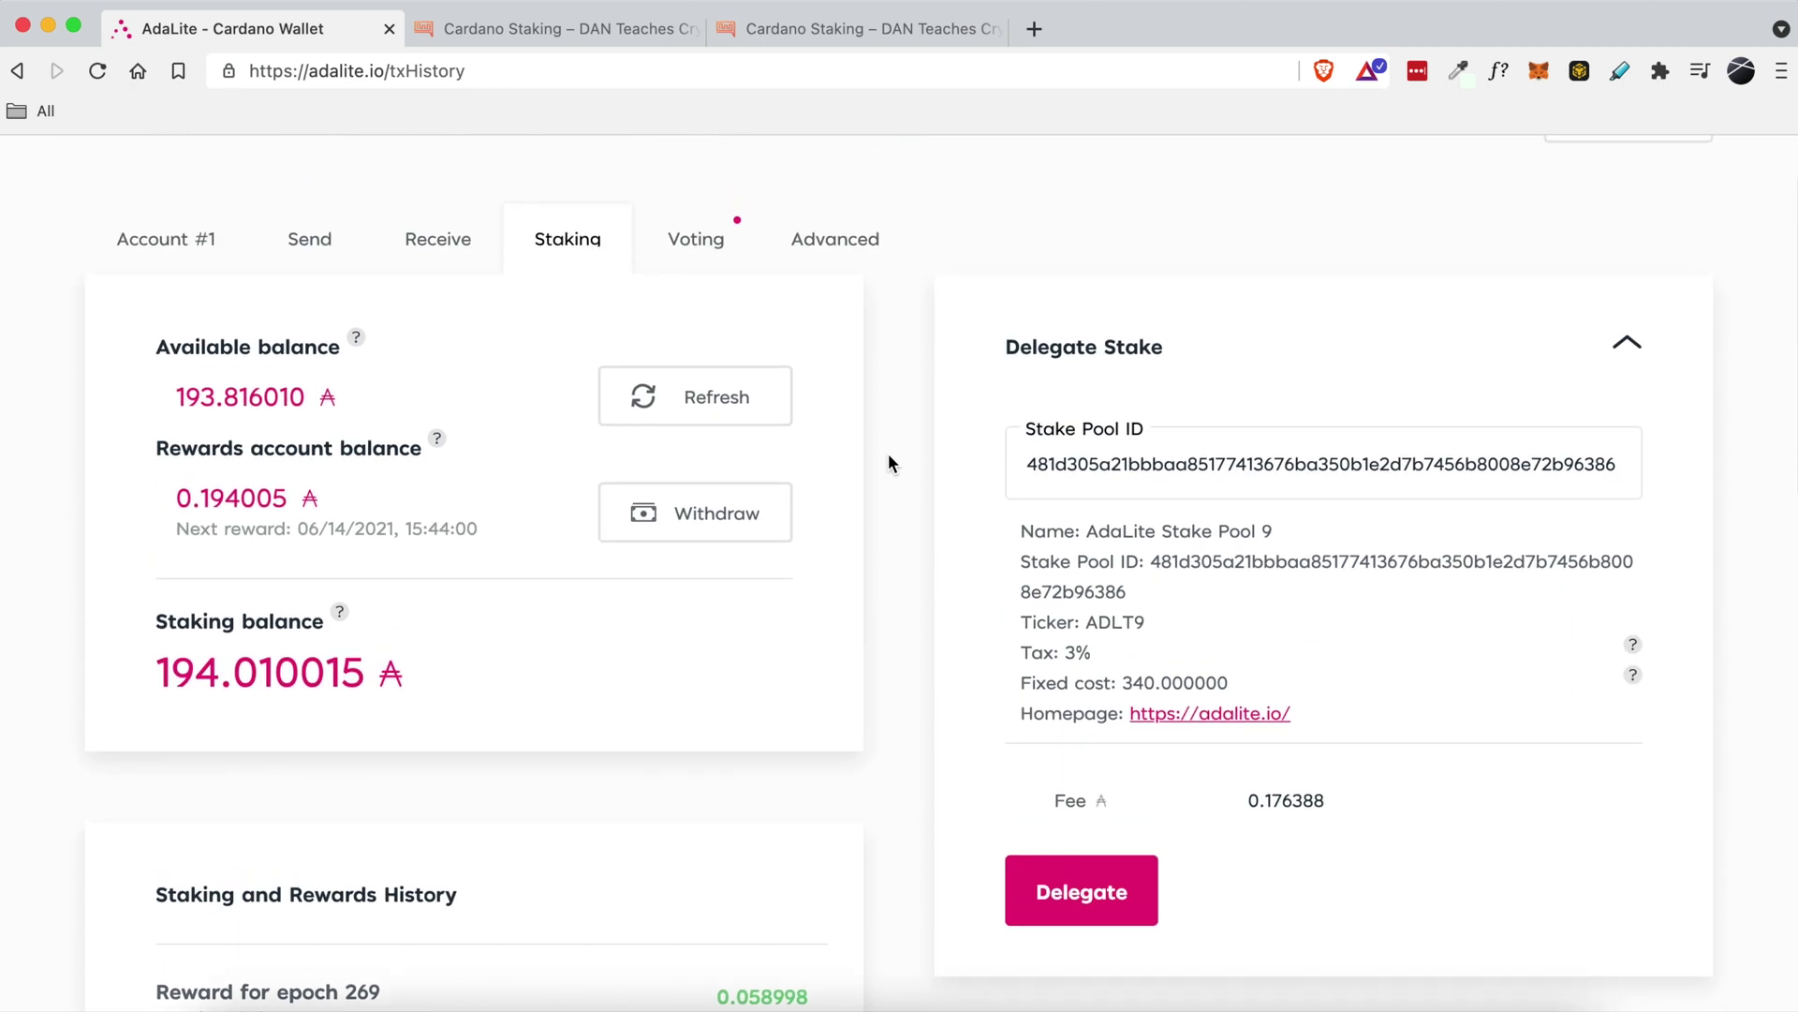
{"action": "left_click", "coordinate": [1139, 464]}
{"action": "double_click", "coordinate": [1139, 464]}
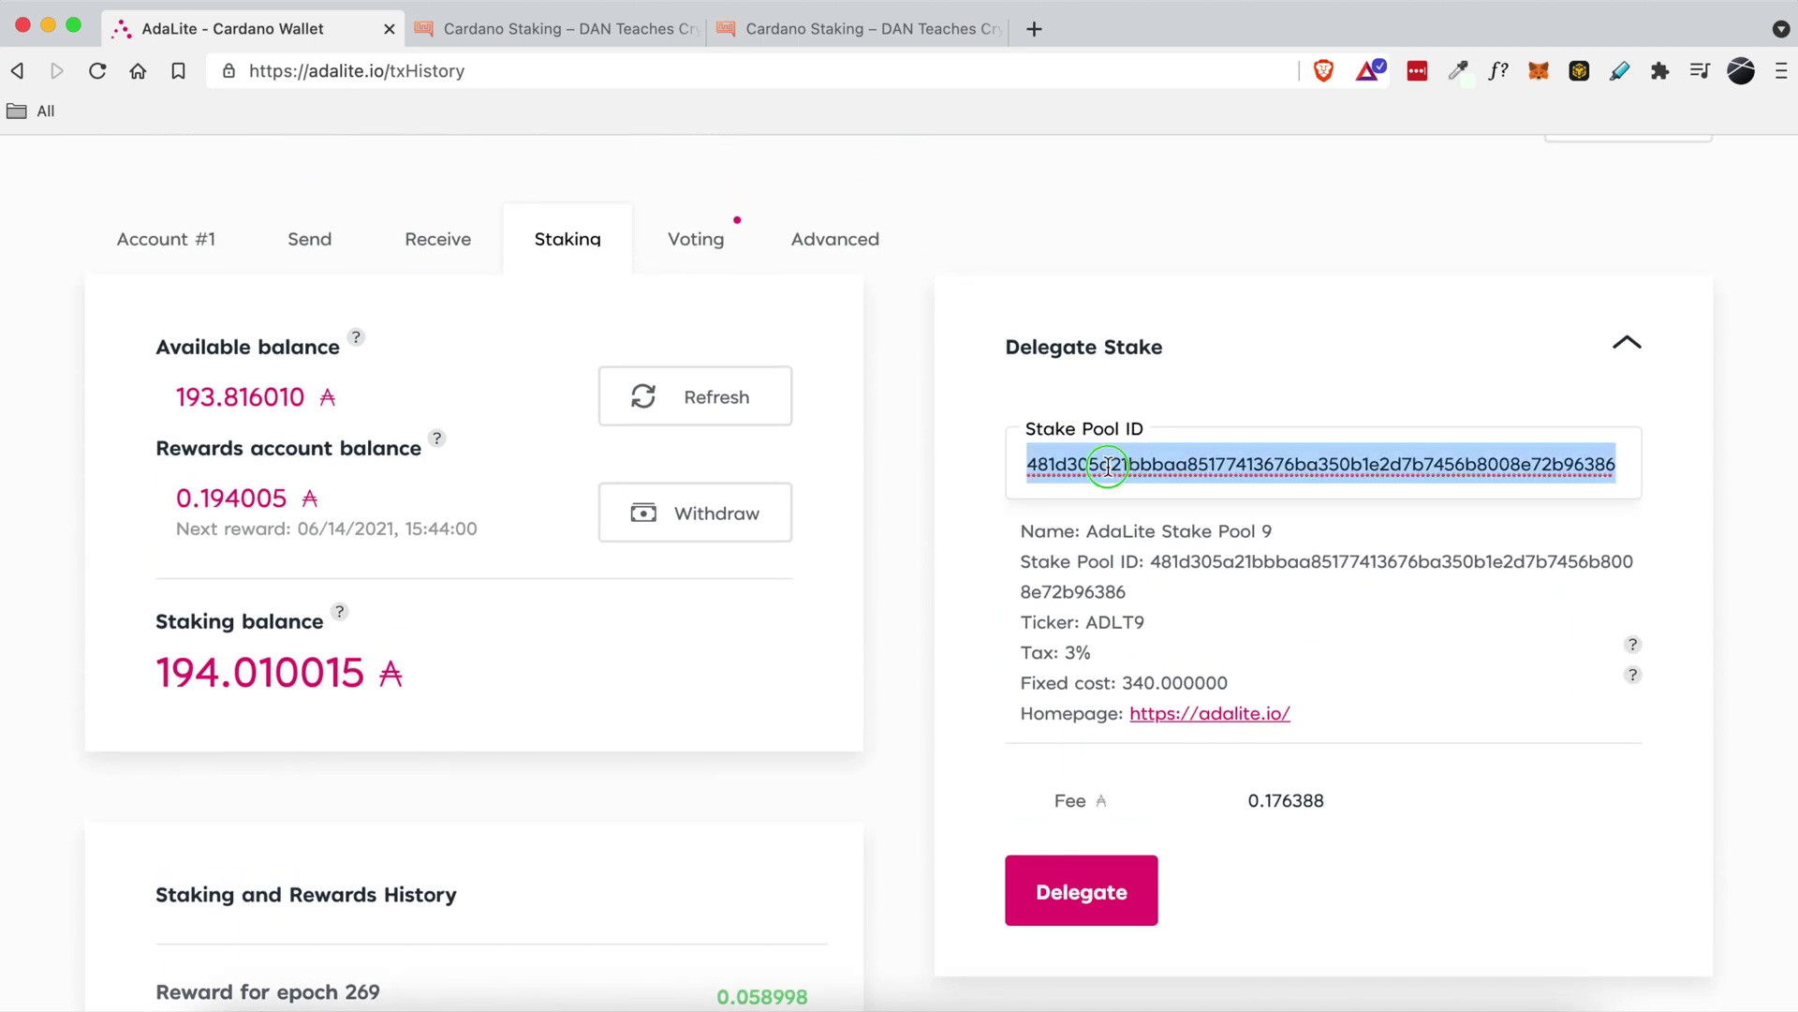
{"action": "right_click", "coordinate": [1107, 464]}
{"action": "left_click", "coordinate": [630, 716]}
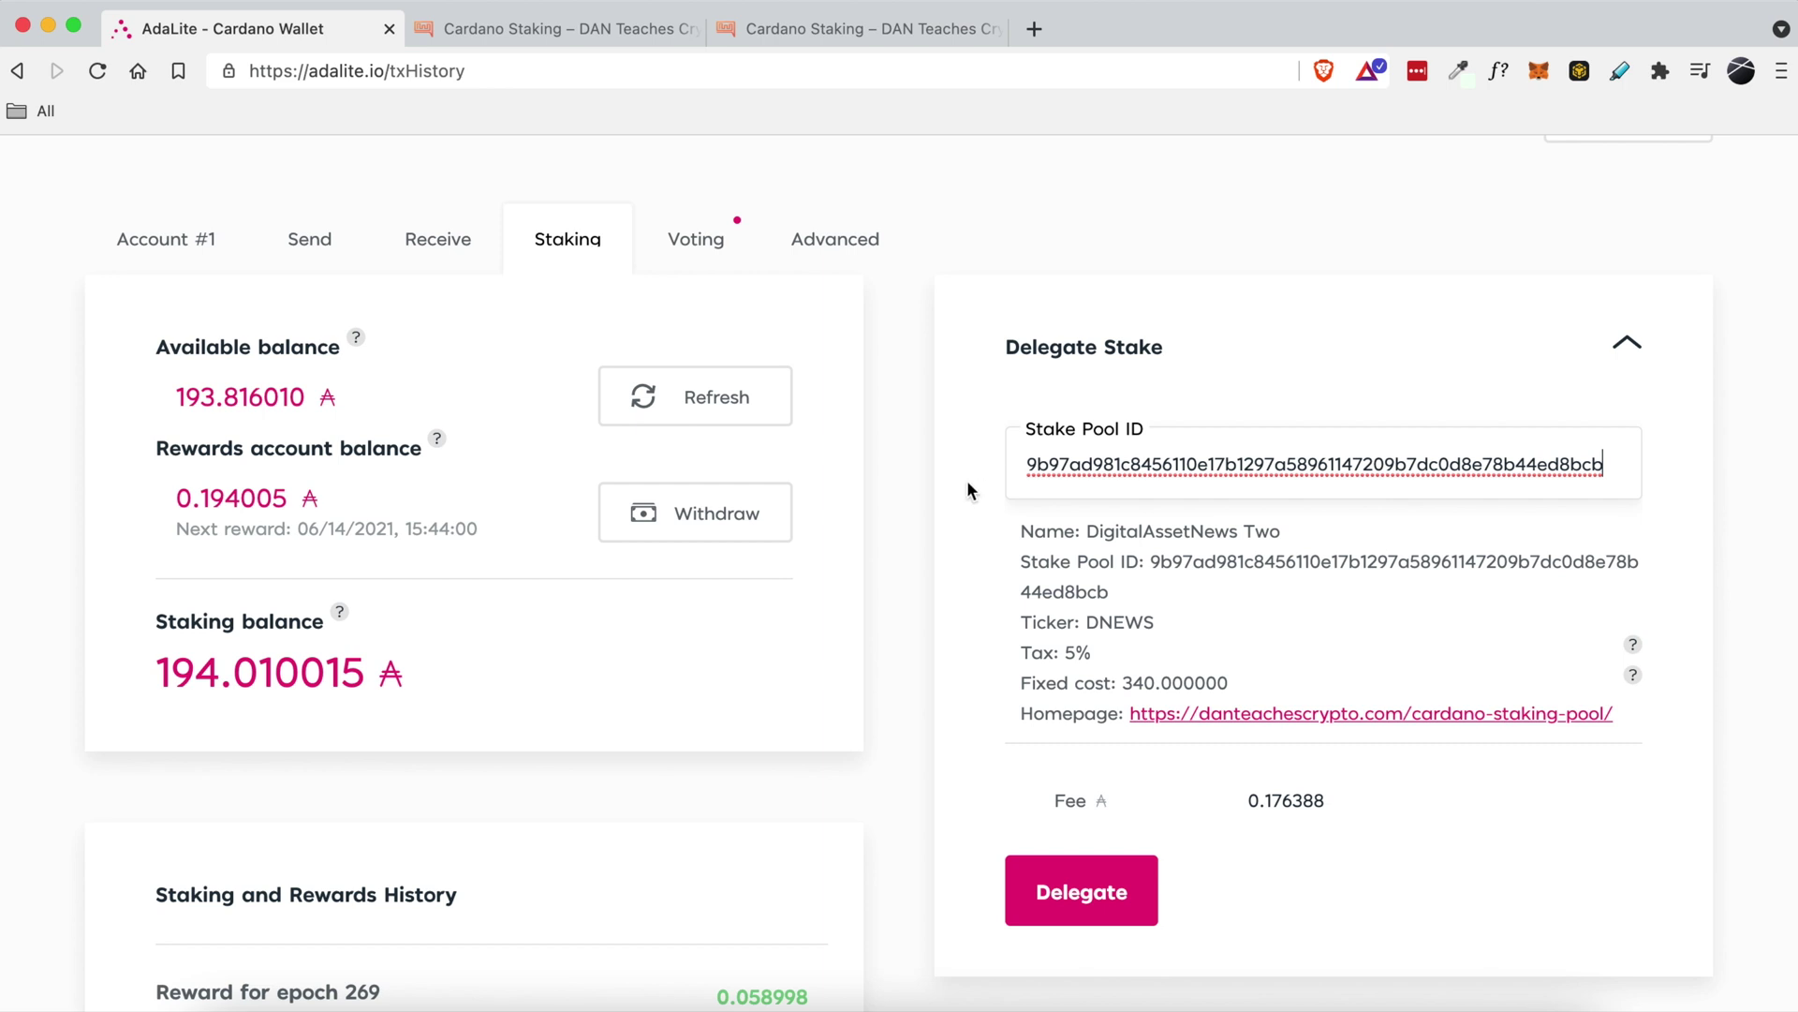
Check the DNEWS ticker and next reward date, then collapse the Delegate Stake form
{"action": "scroll", "coordinate": [966, 480], "scroll_direction": "down", "scroll_amount": 2}
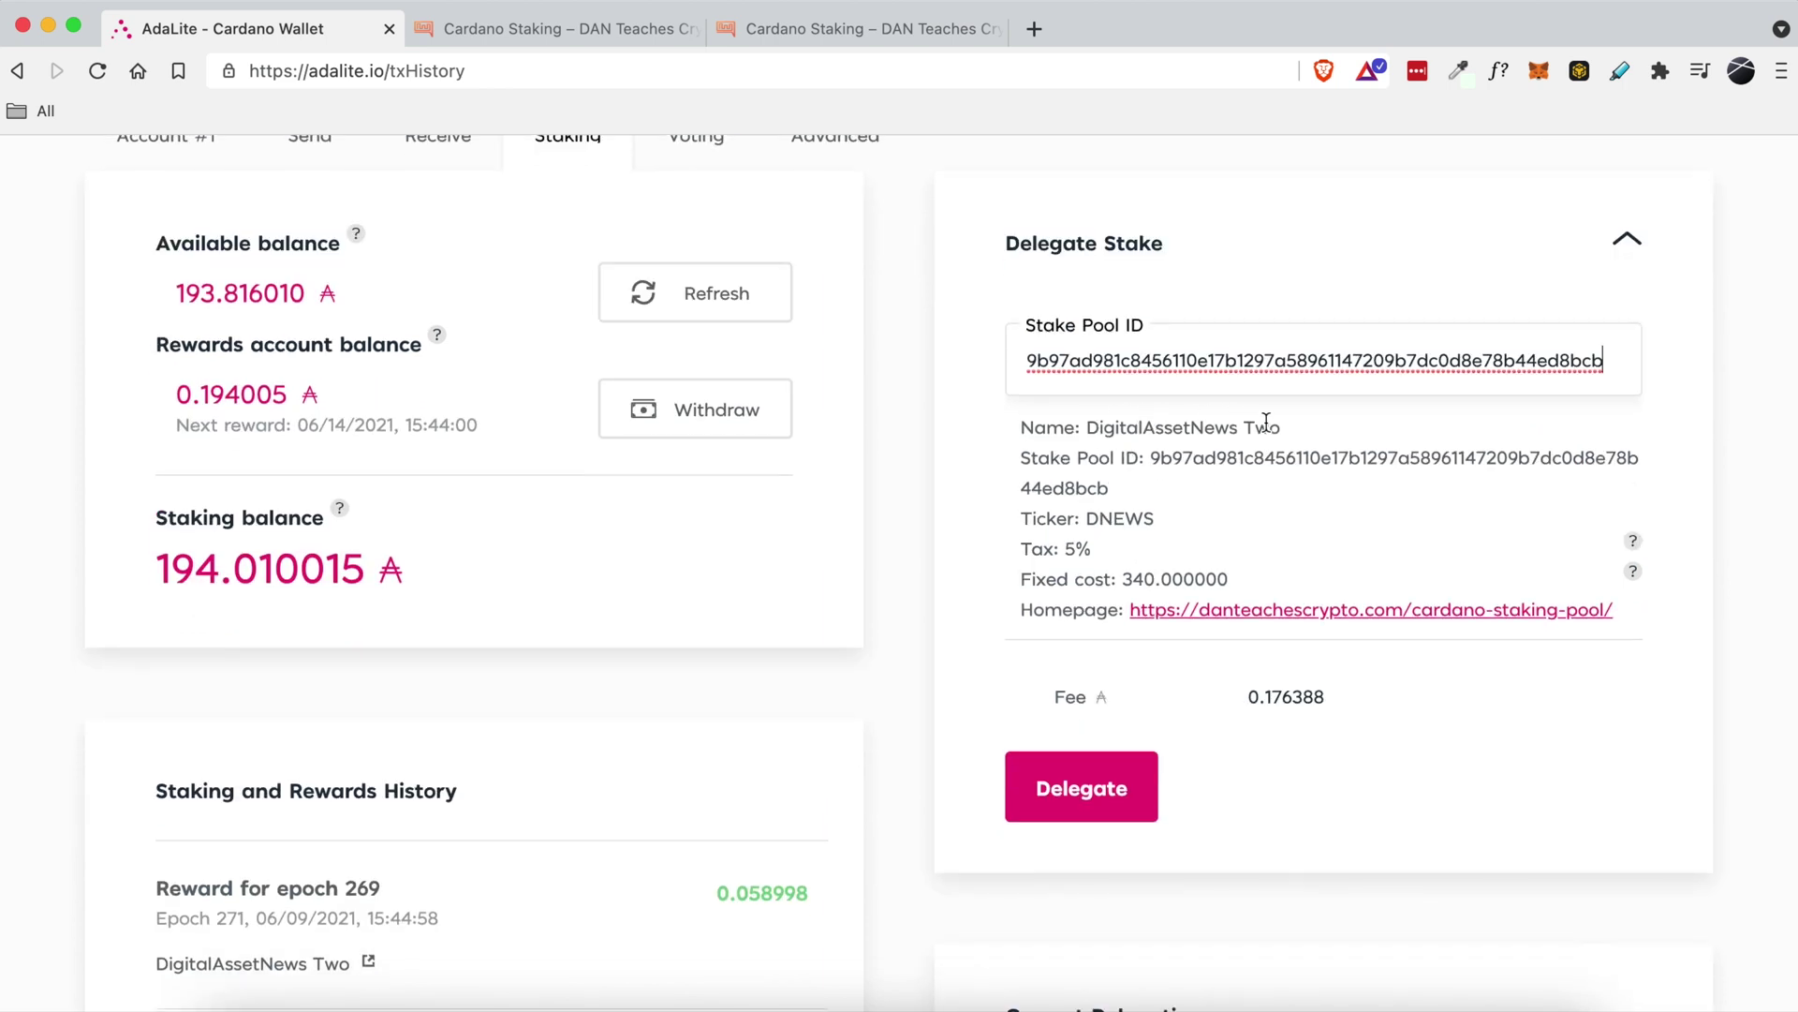
{"action": "double_click", "coordinate": [1122, 519]}
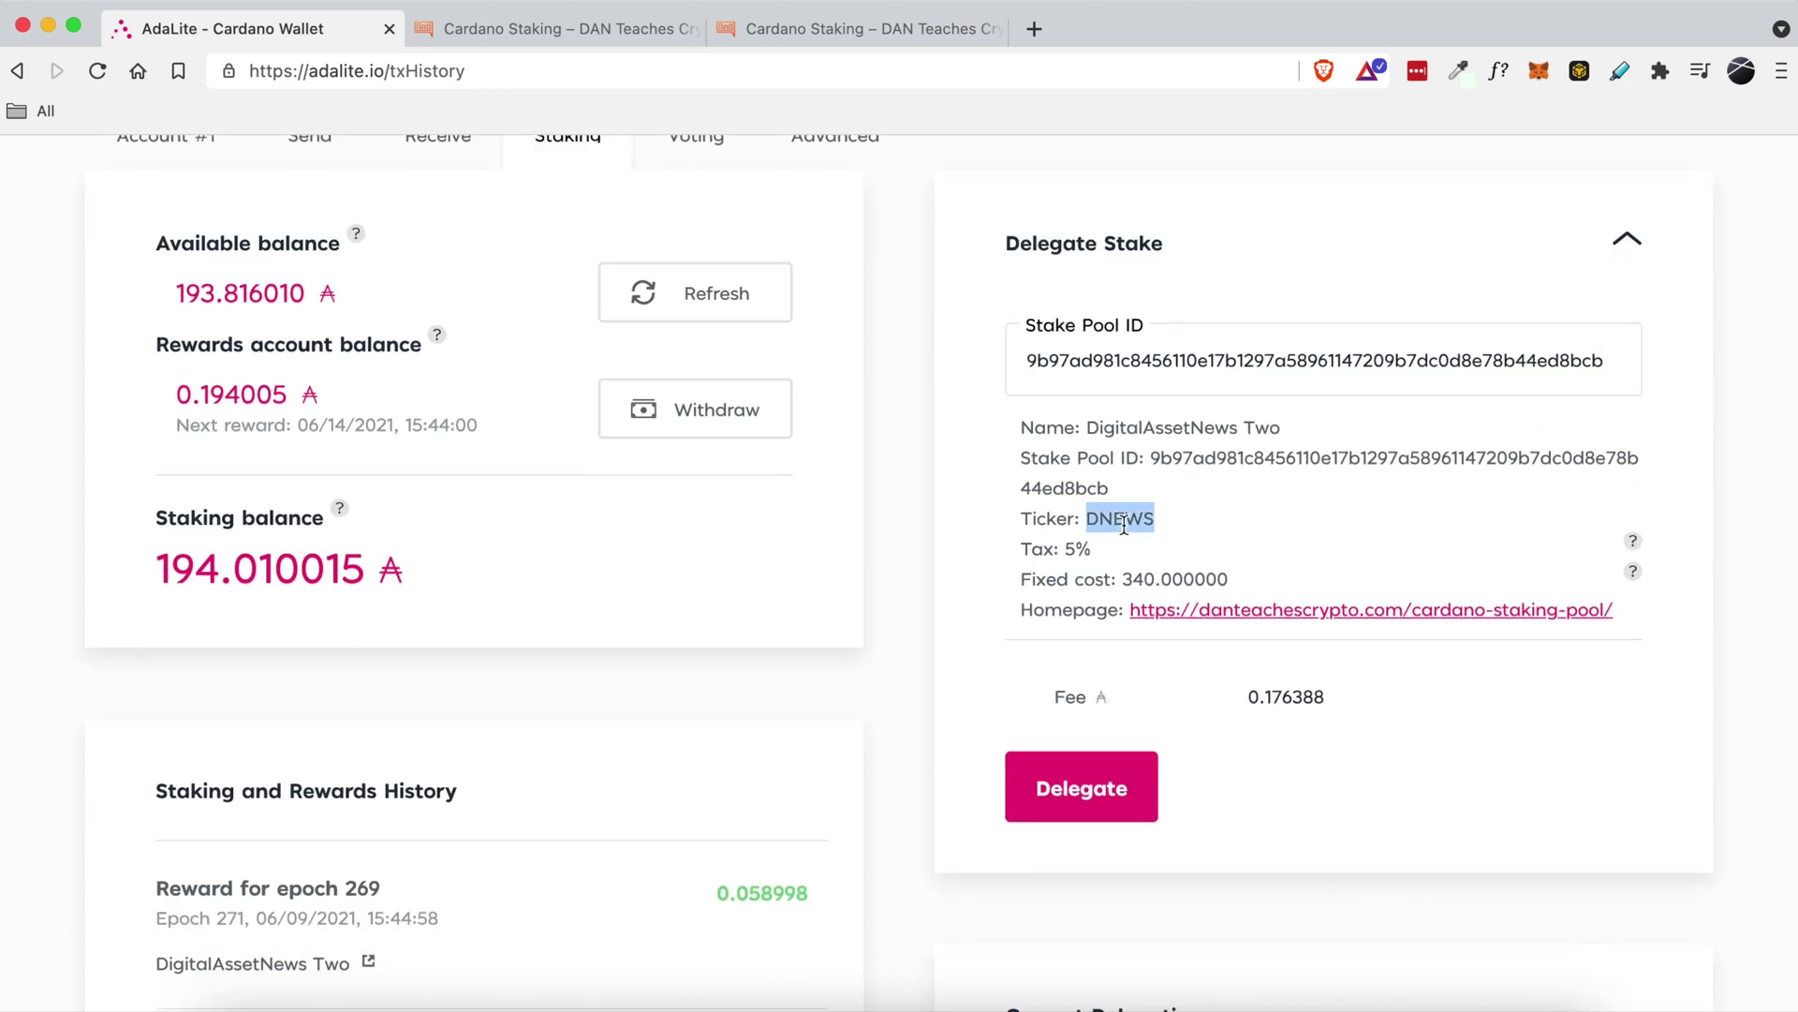
{"action": "left_click", "coordinate": [1137, 577]}
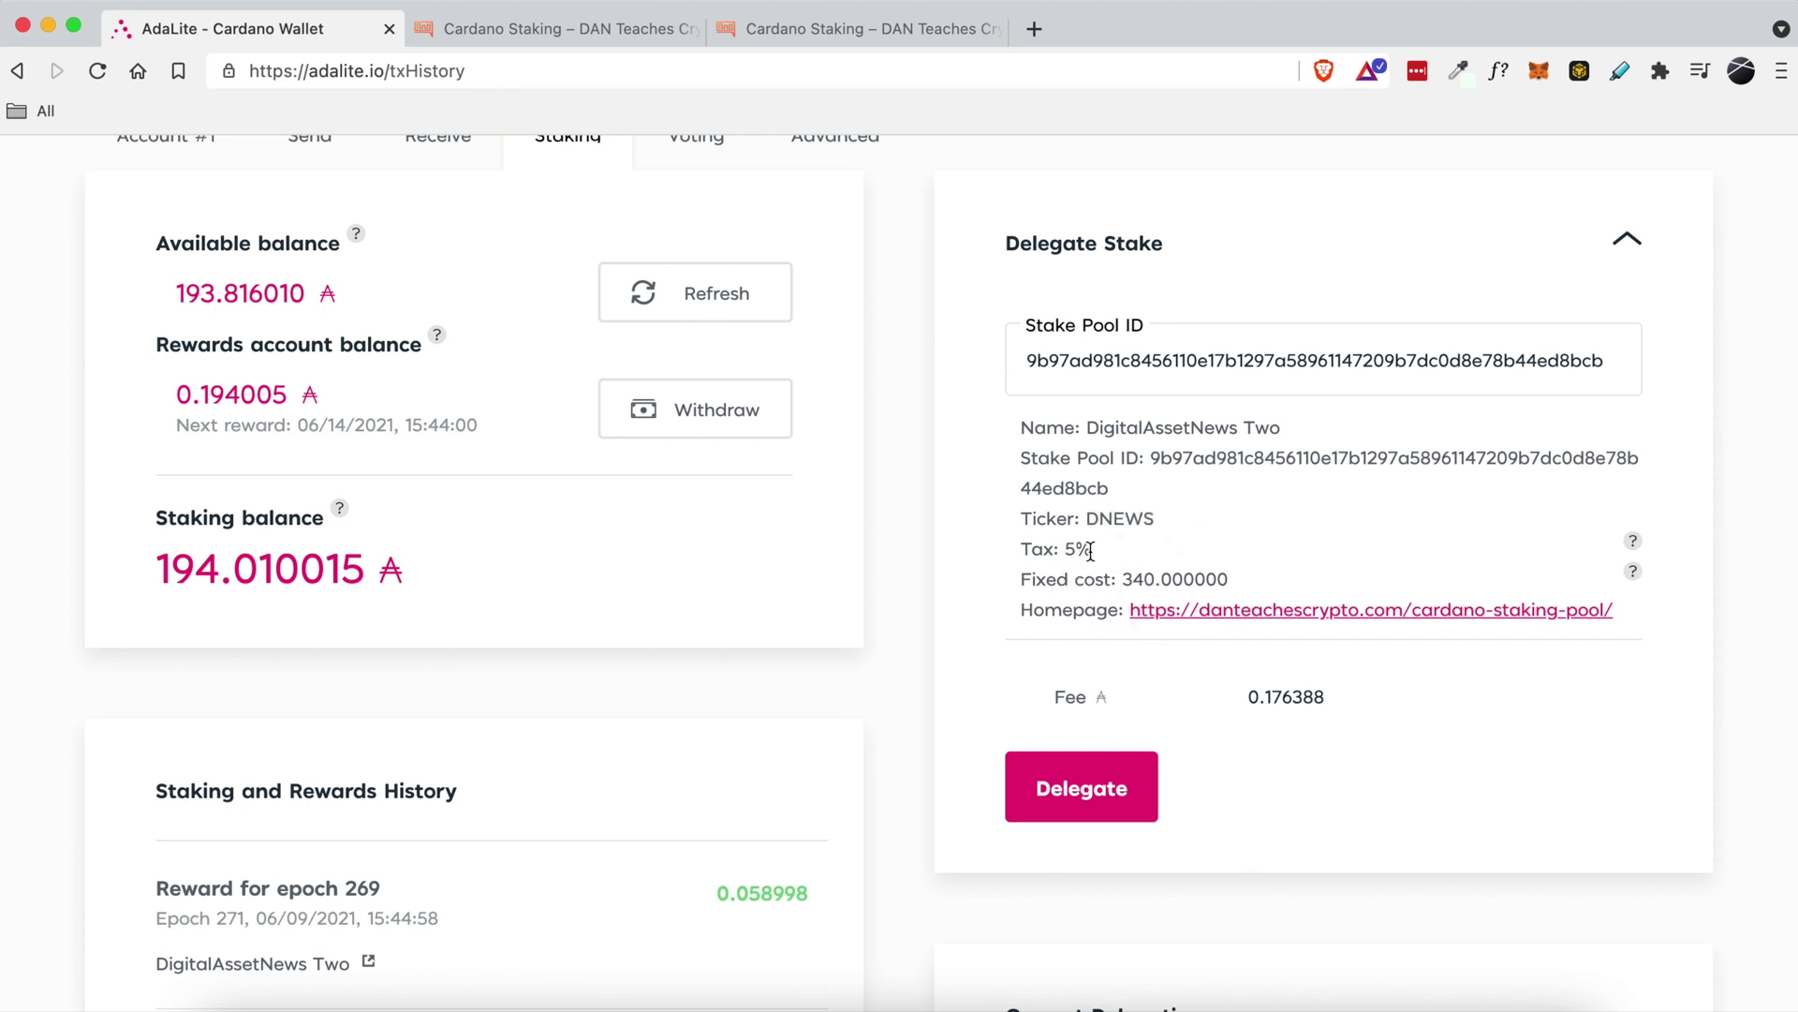
{"action": "scroll", "coordinate": [858, 431], "scroll_direction": "up", "scroll_amount": 2}
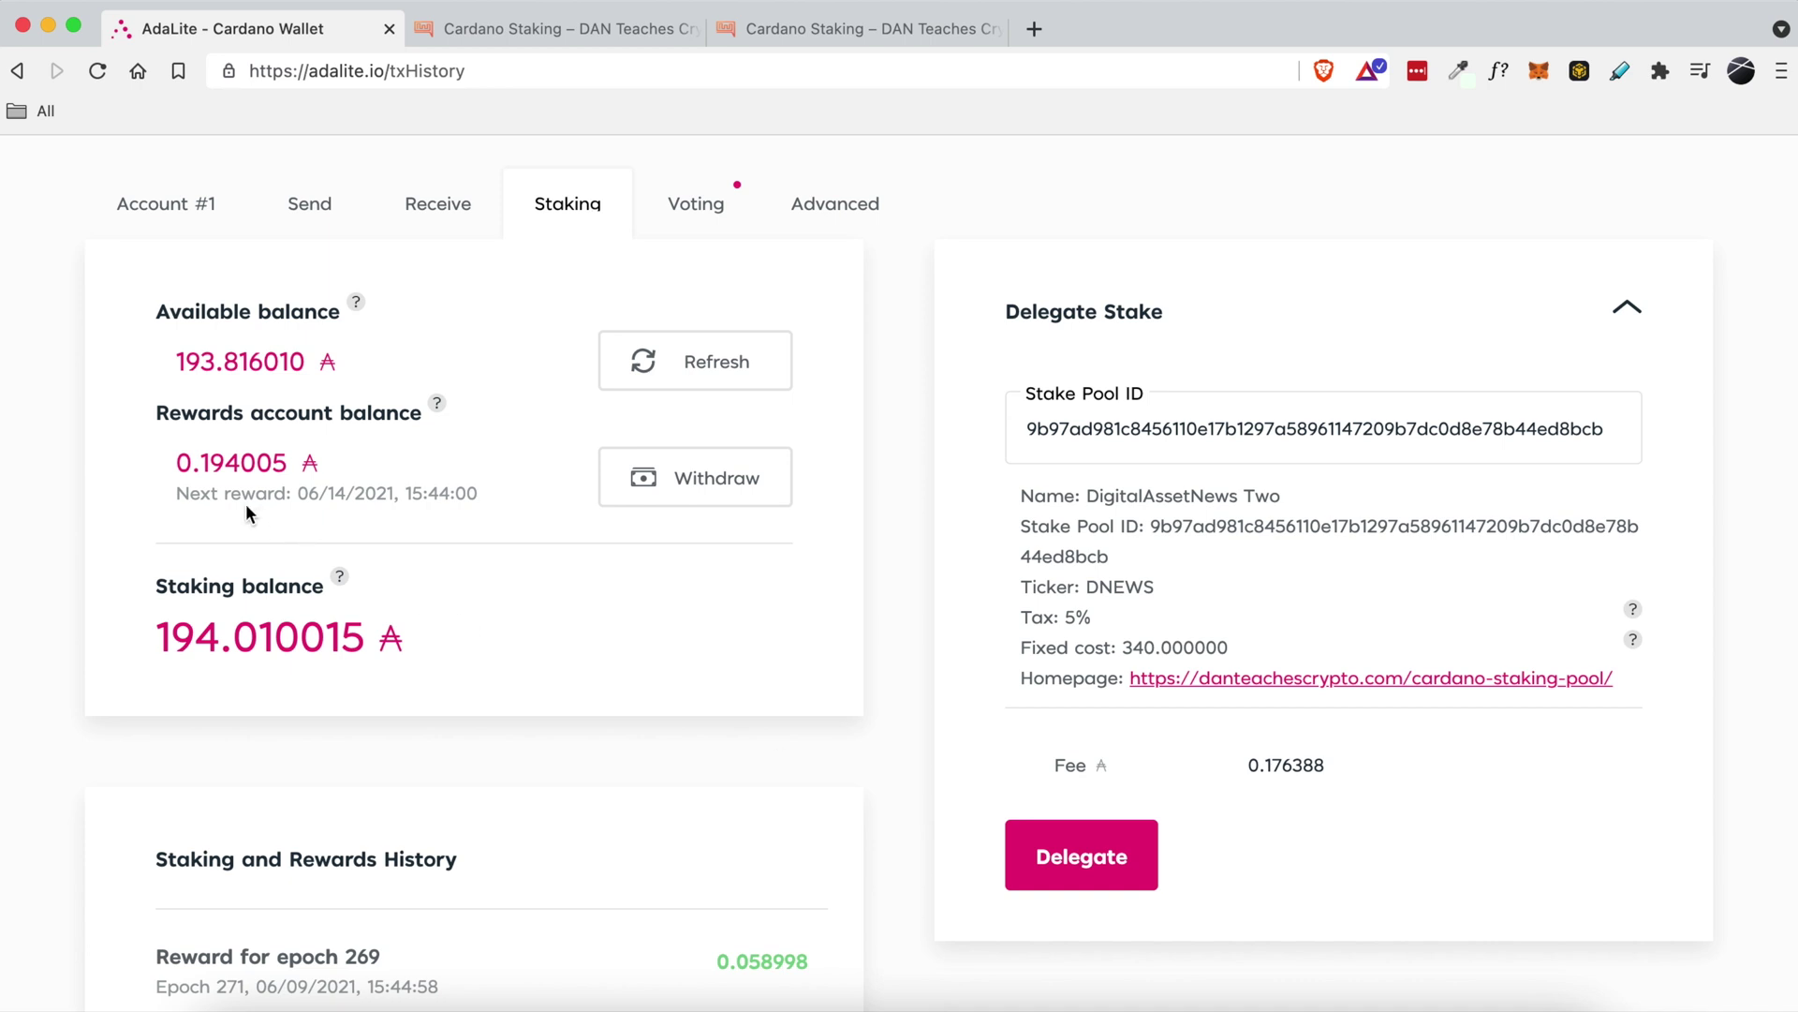
{"action": "left_click_drag", "start_coordinate": [178, 493], "coordinate": [404, 499]}
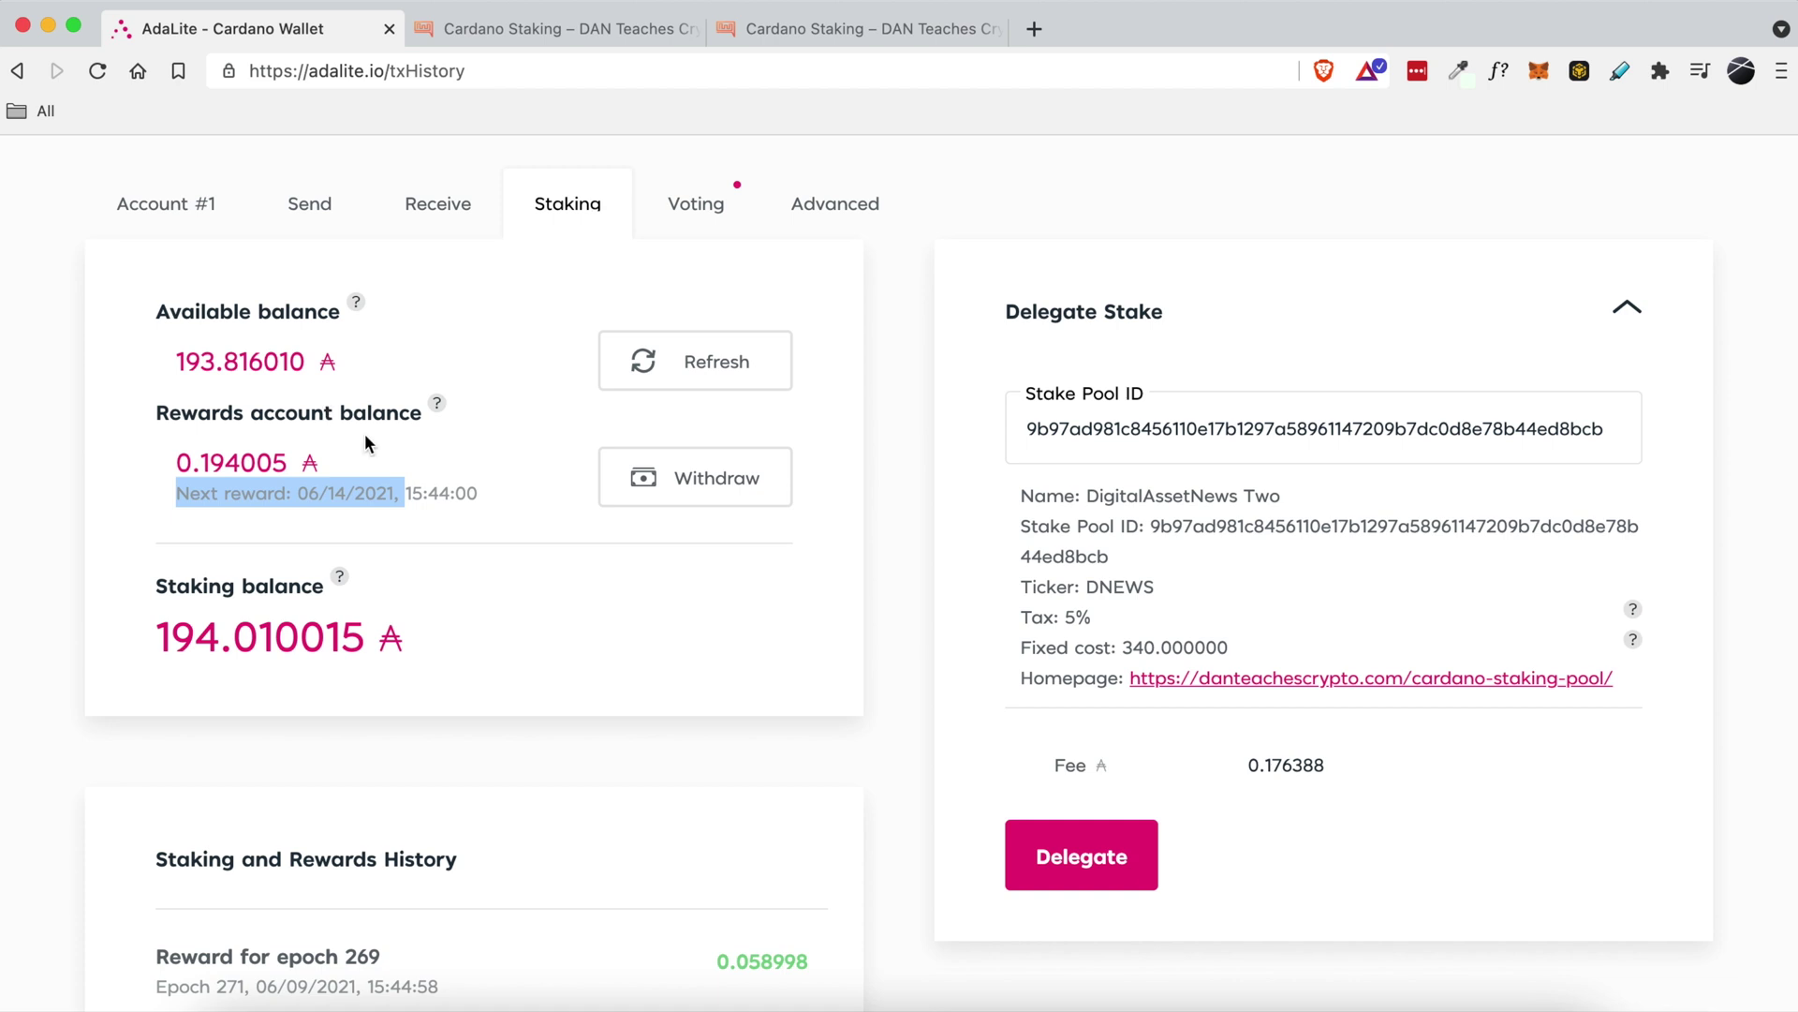
{"action": "left_click", "coordinate": [436, 501]}
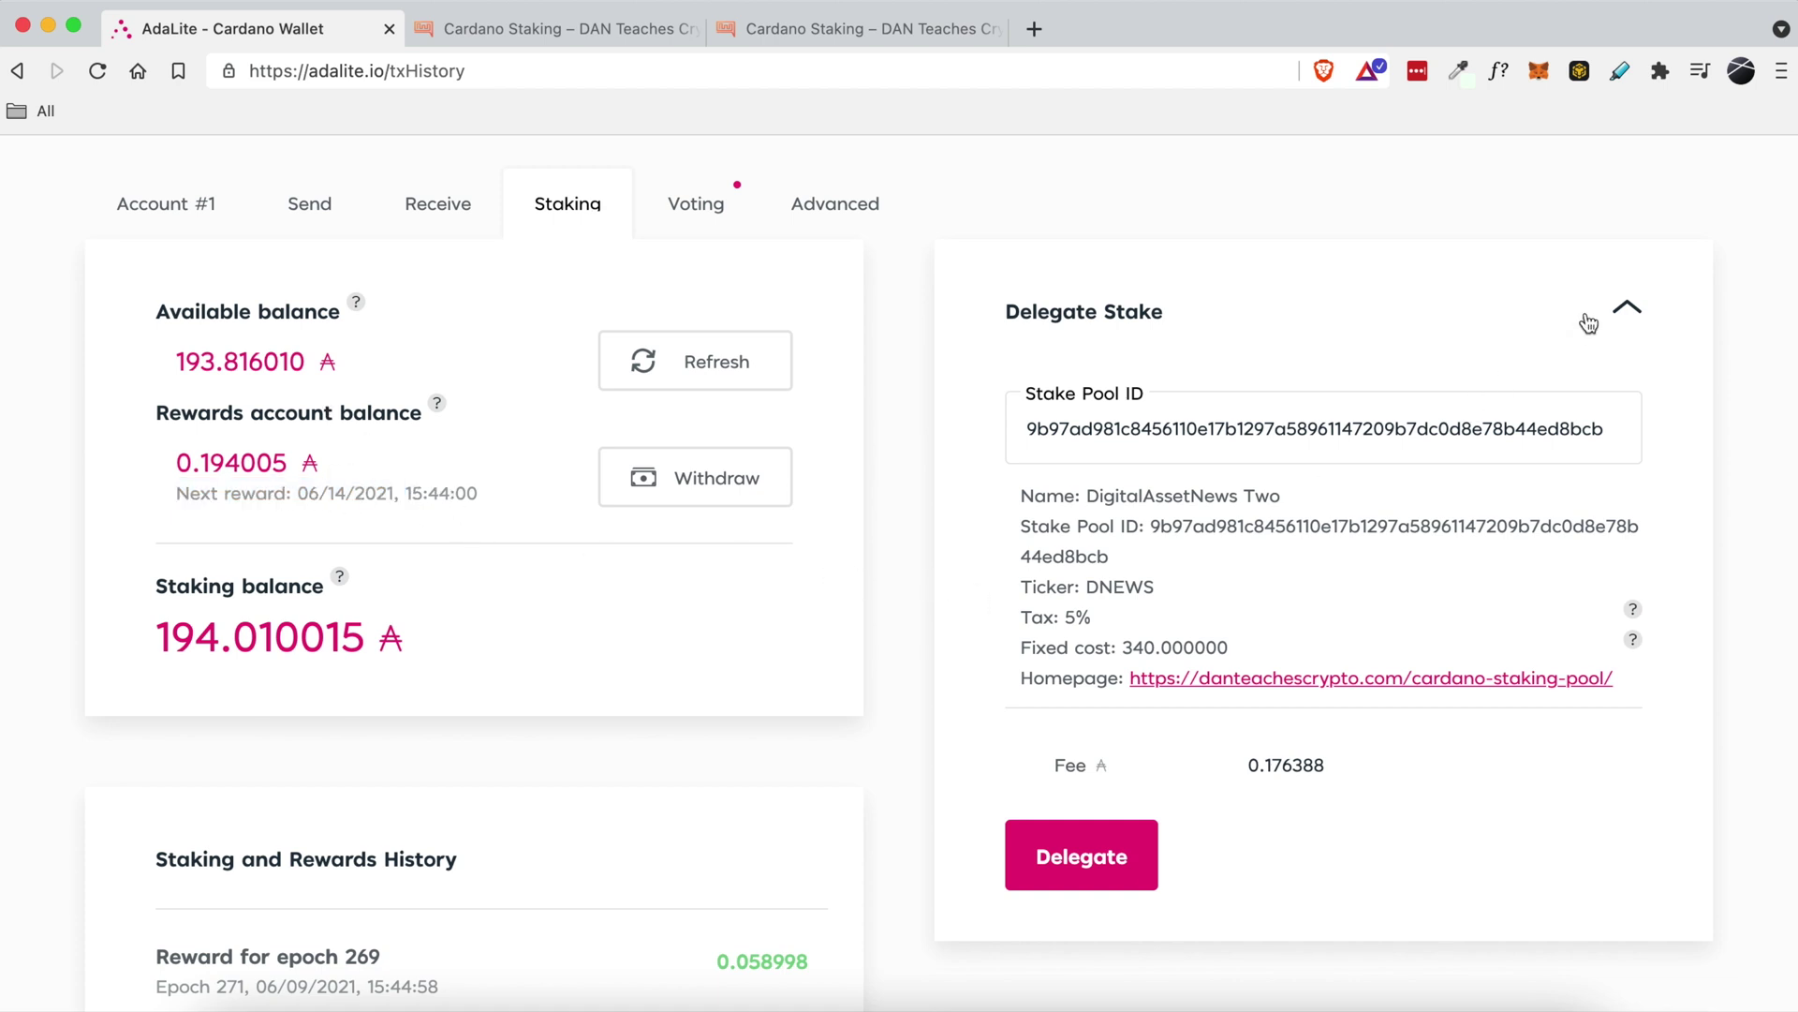
{"action": "left_click", "coordinate": [1627, 307]}
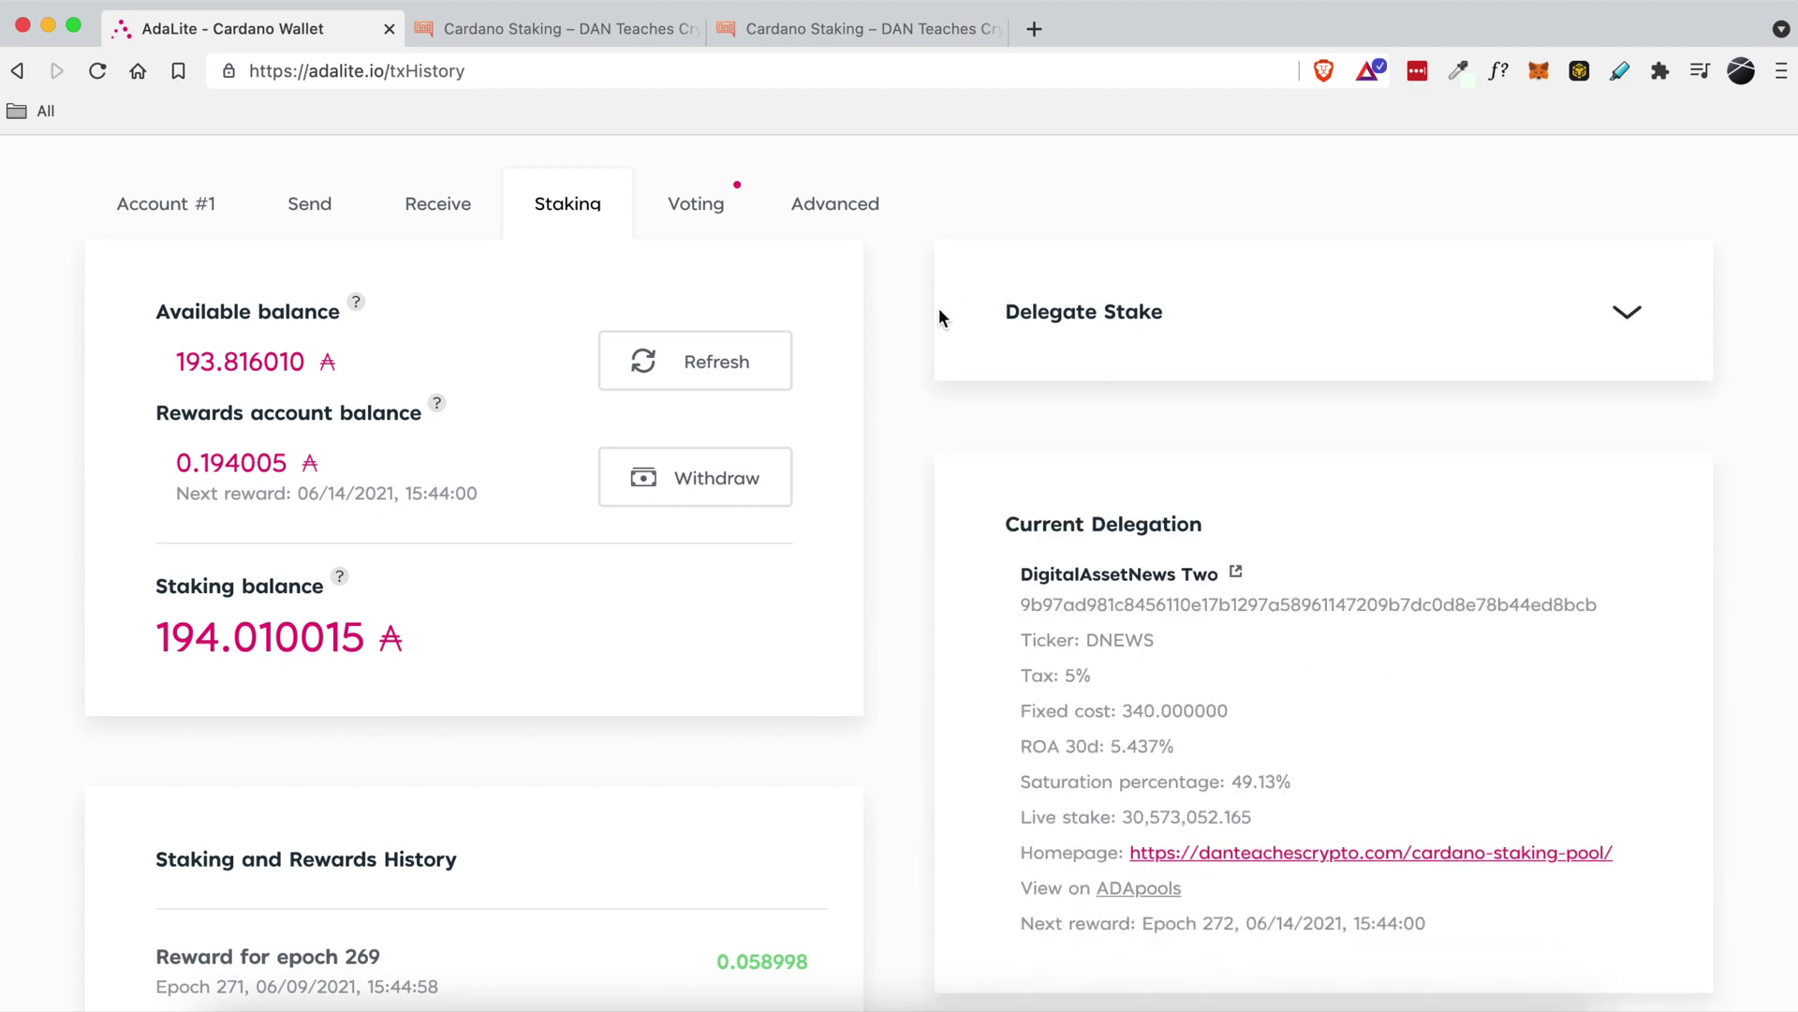
{"action": "scroll", "coordinate": [913, 305], "scroll_direction": "up", "scroll_amount": 3}
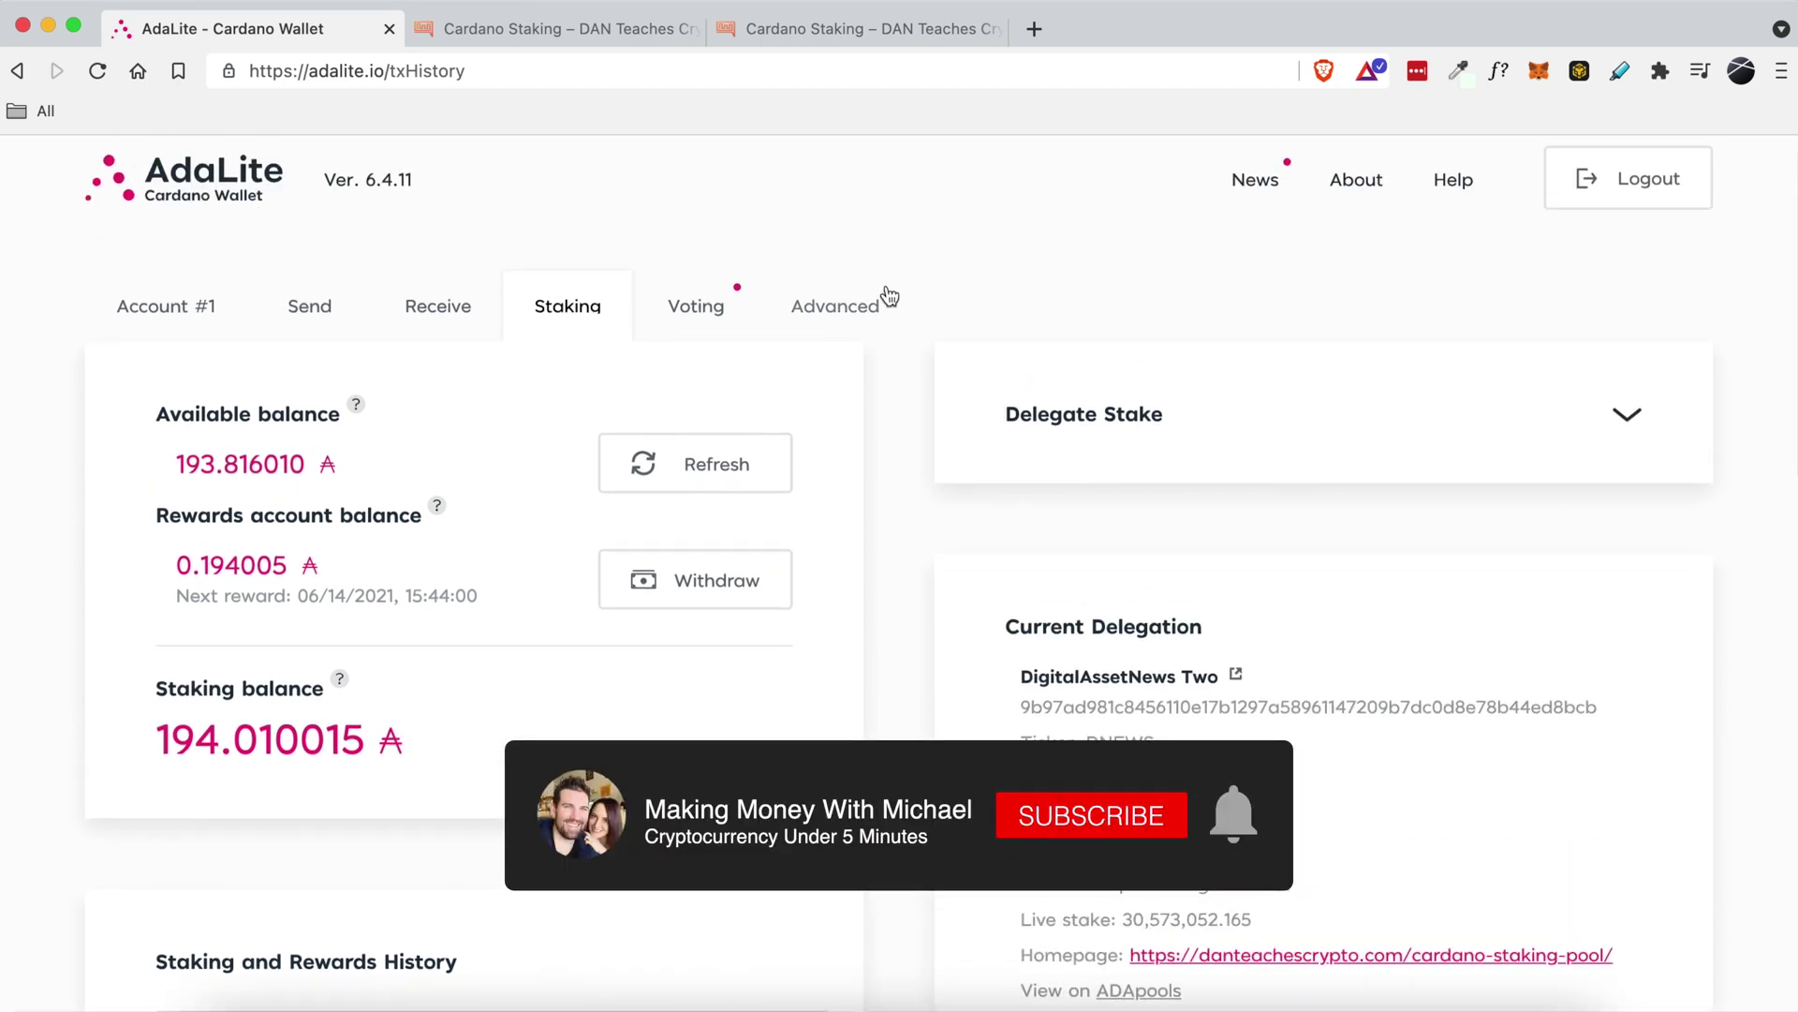
{"action": "left_click", "coordinate": [113, 310]}
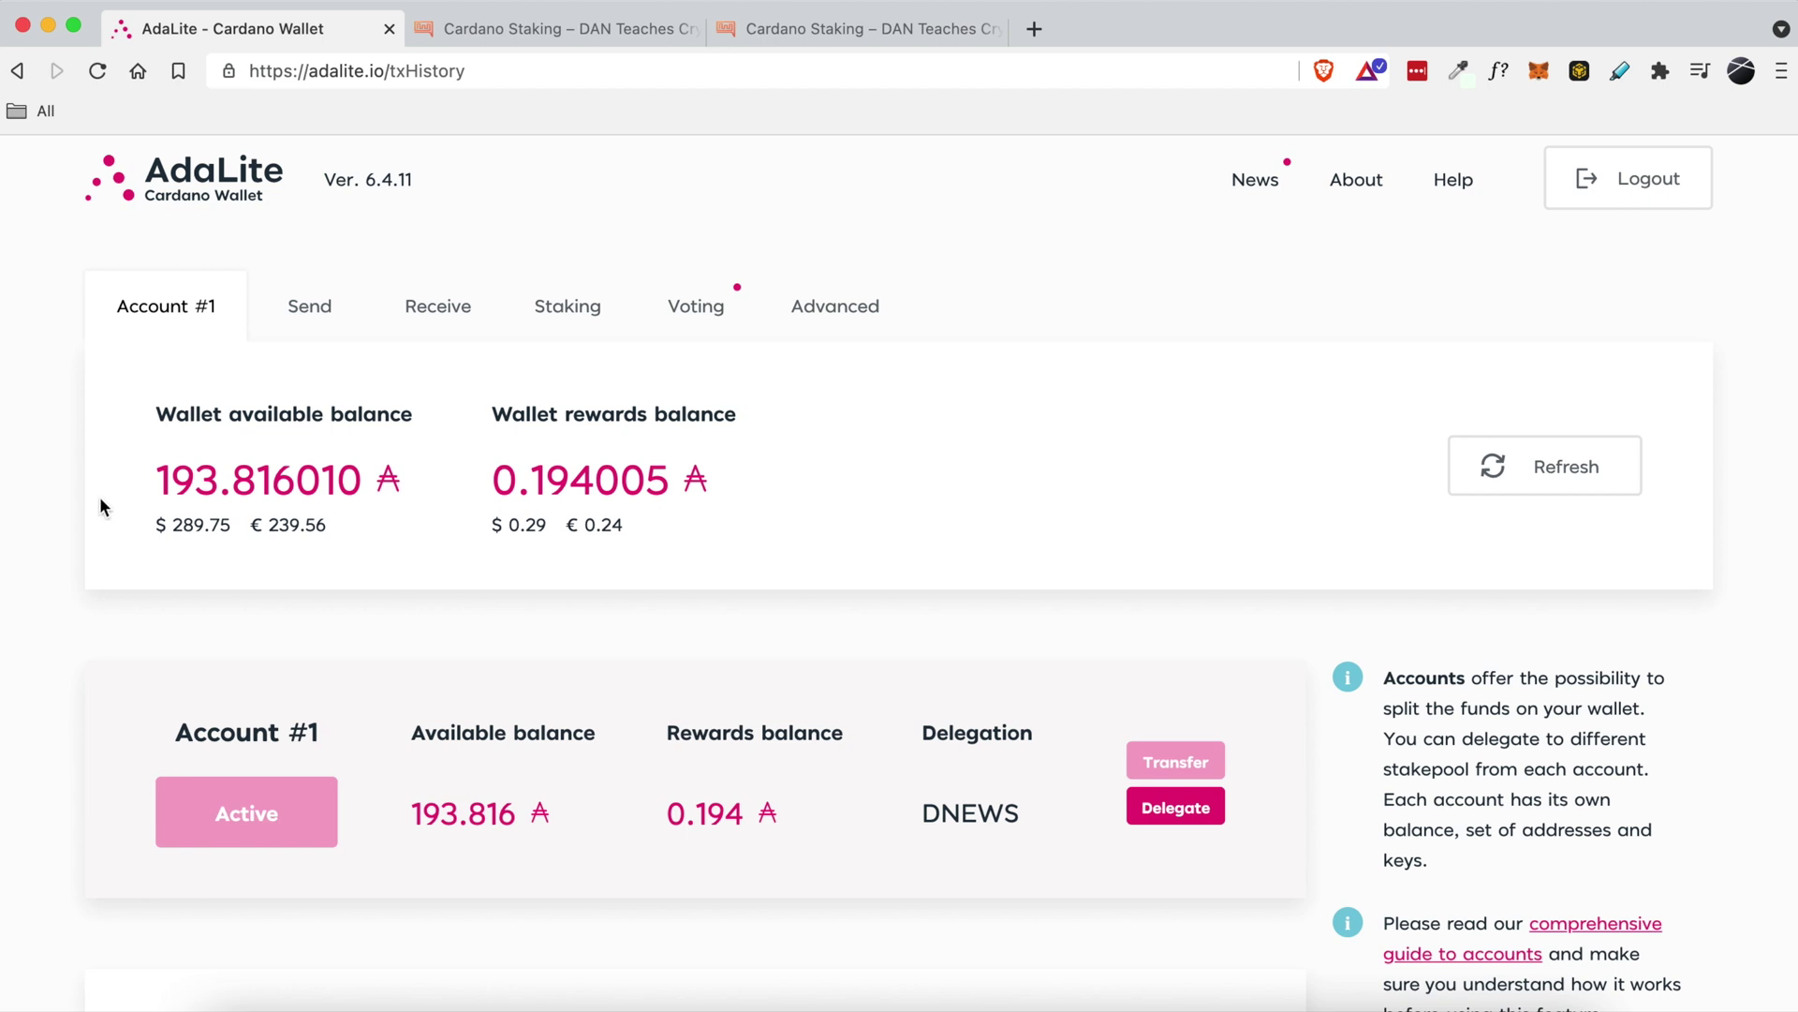
{"action": "left_click", "coordinate": [563, 316]}
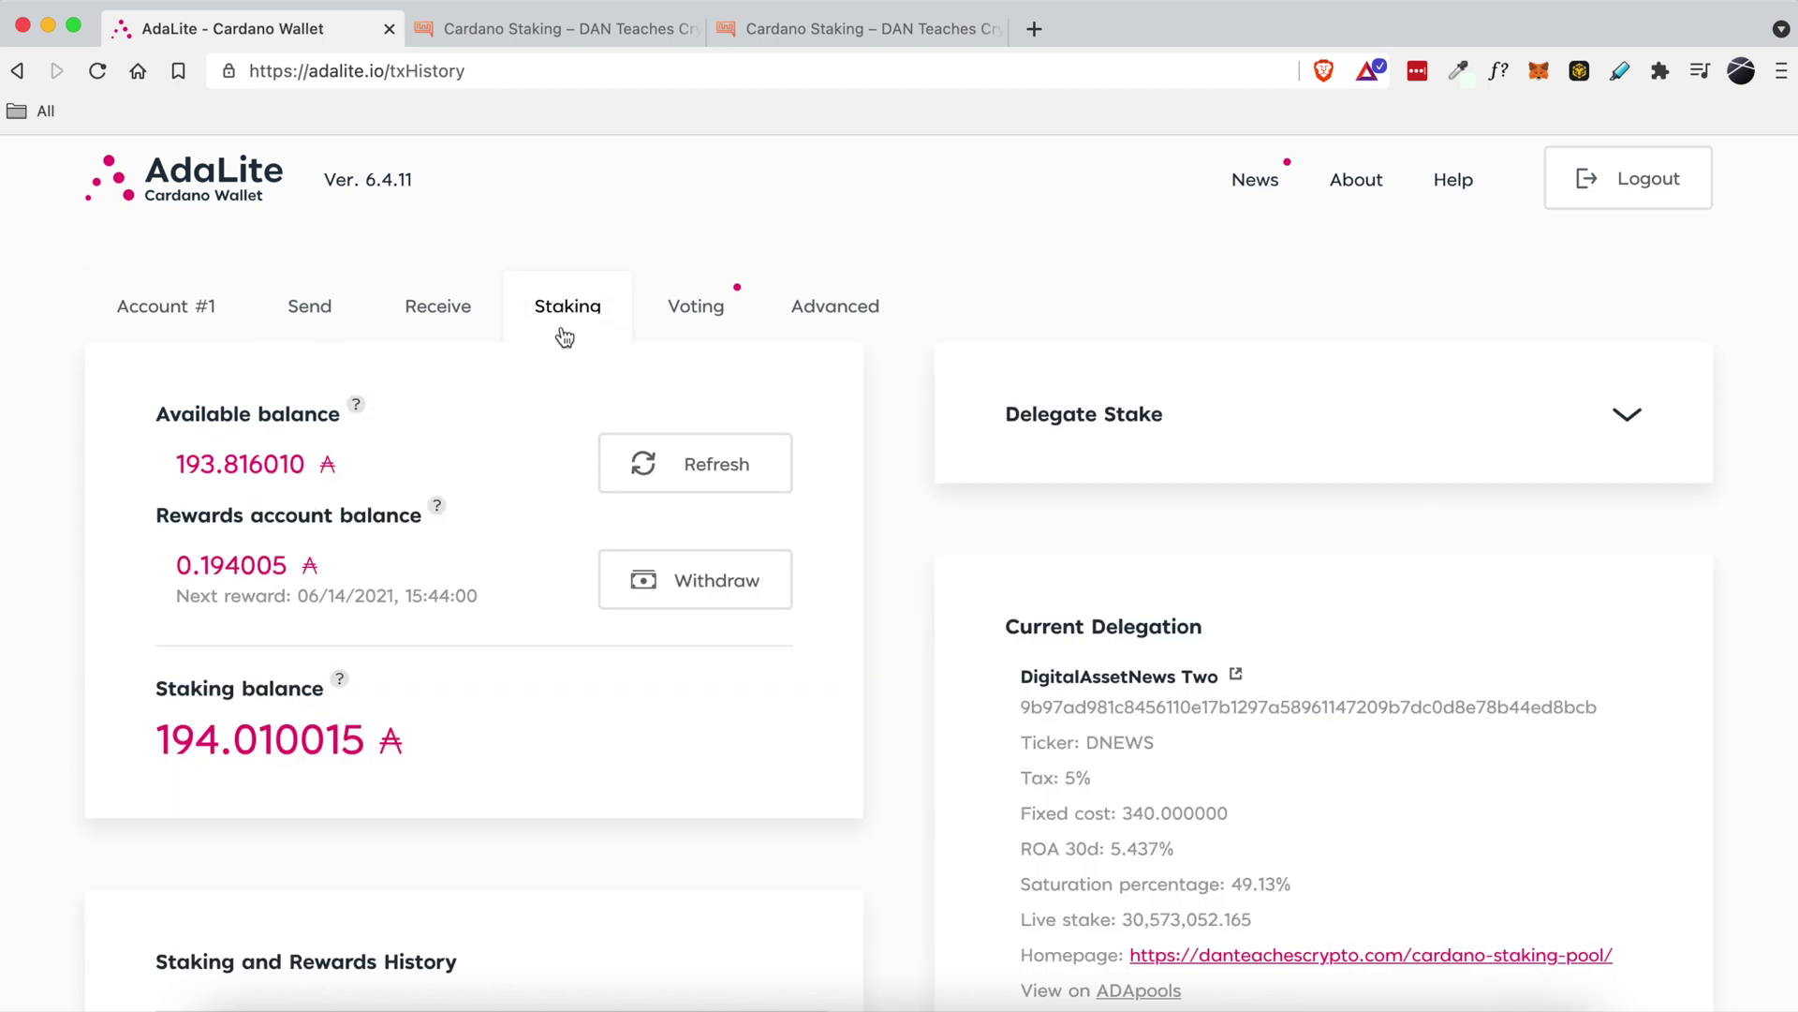
{"action": "left_click", "coordinate": [1609, 419]}
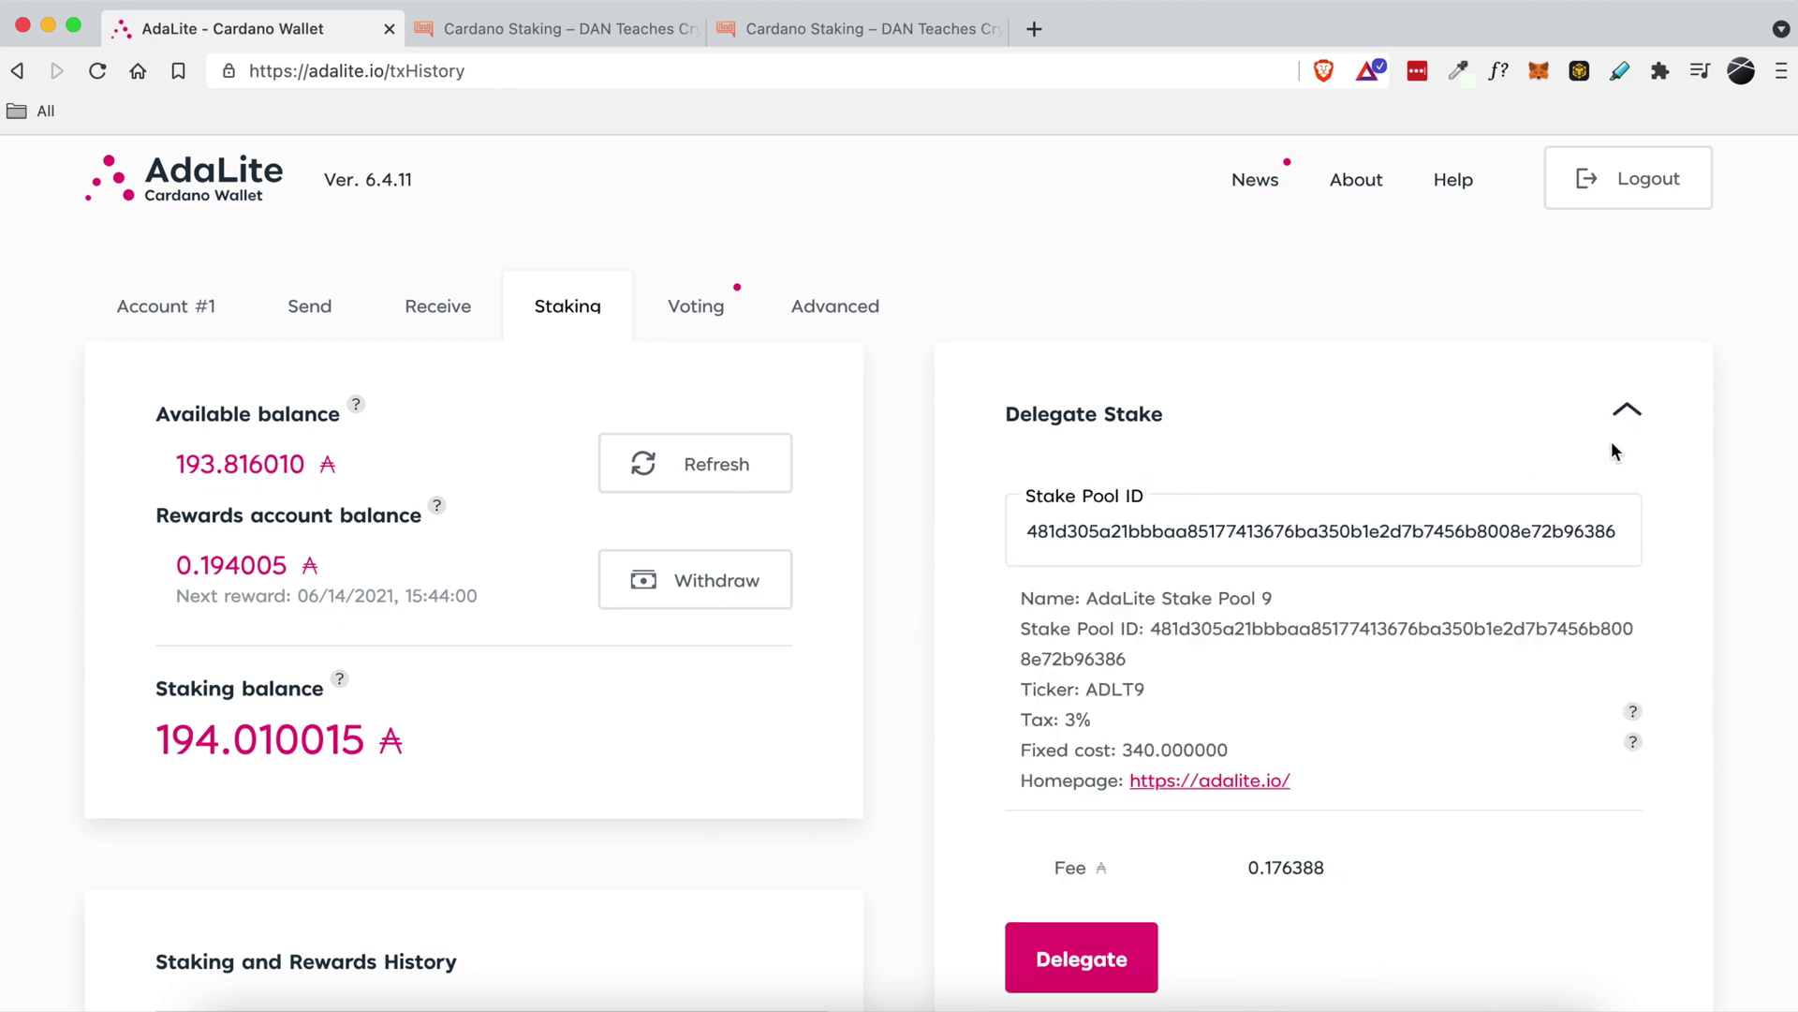
{"action": "left_click", "coordinate": [1627, 410]}
Glance at receiving addresses, then review the 194.010015 ADA staking balance delegated to DNEWS
{"action": "left_click", "coordinate": [438, 306]}
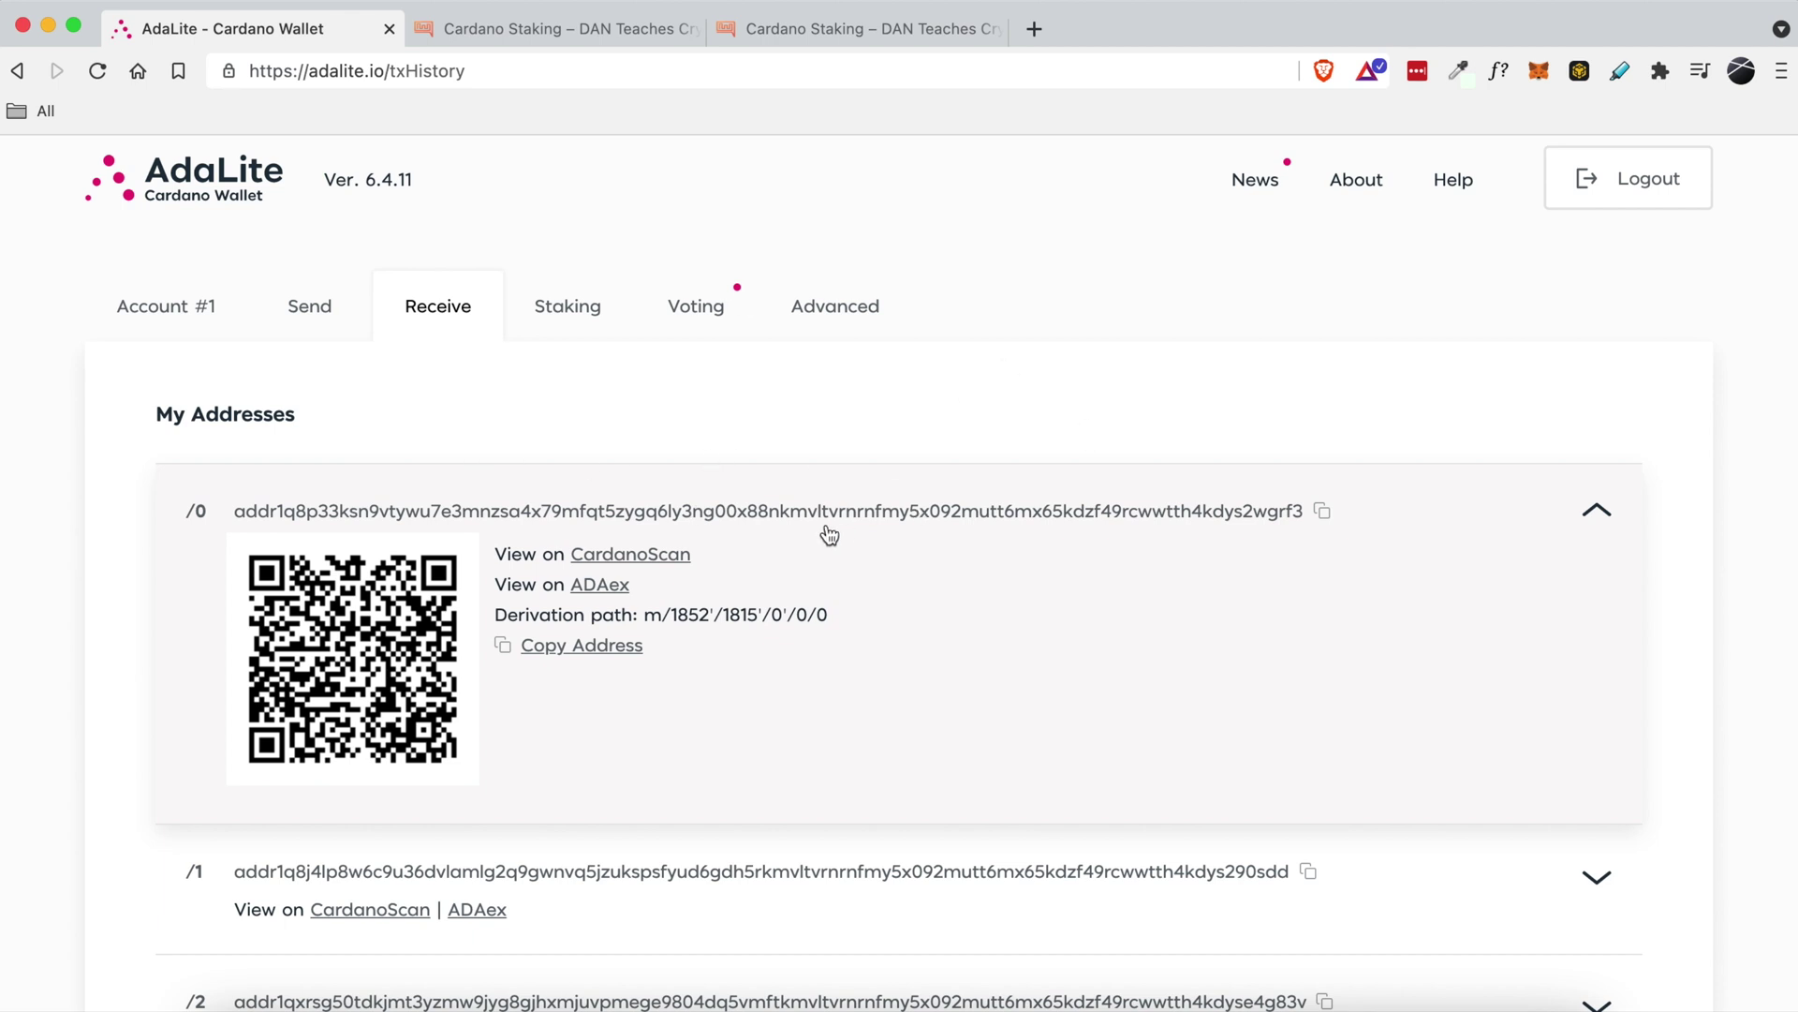
{"action": "left_click", "coordinate": [177, 313]}
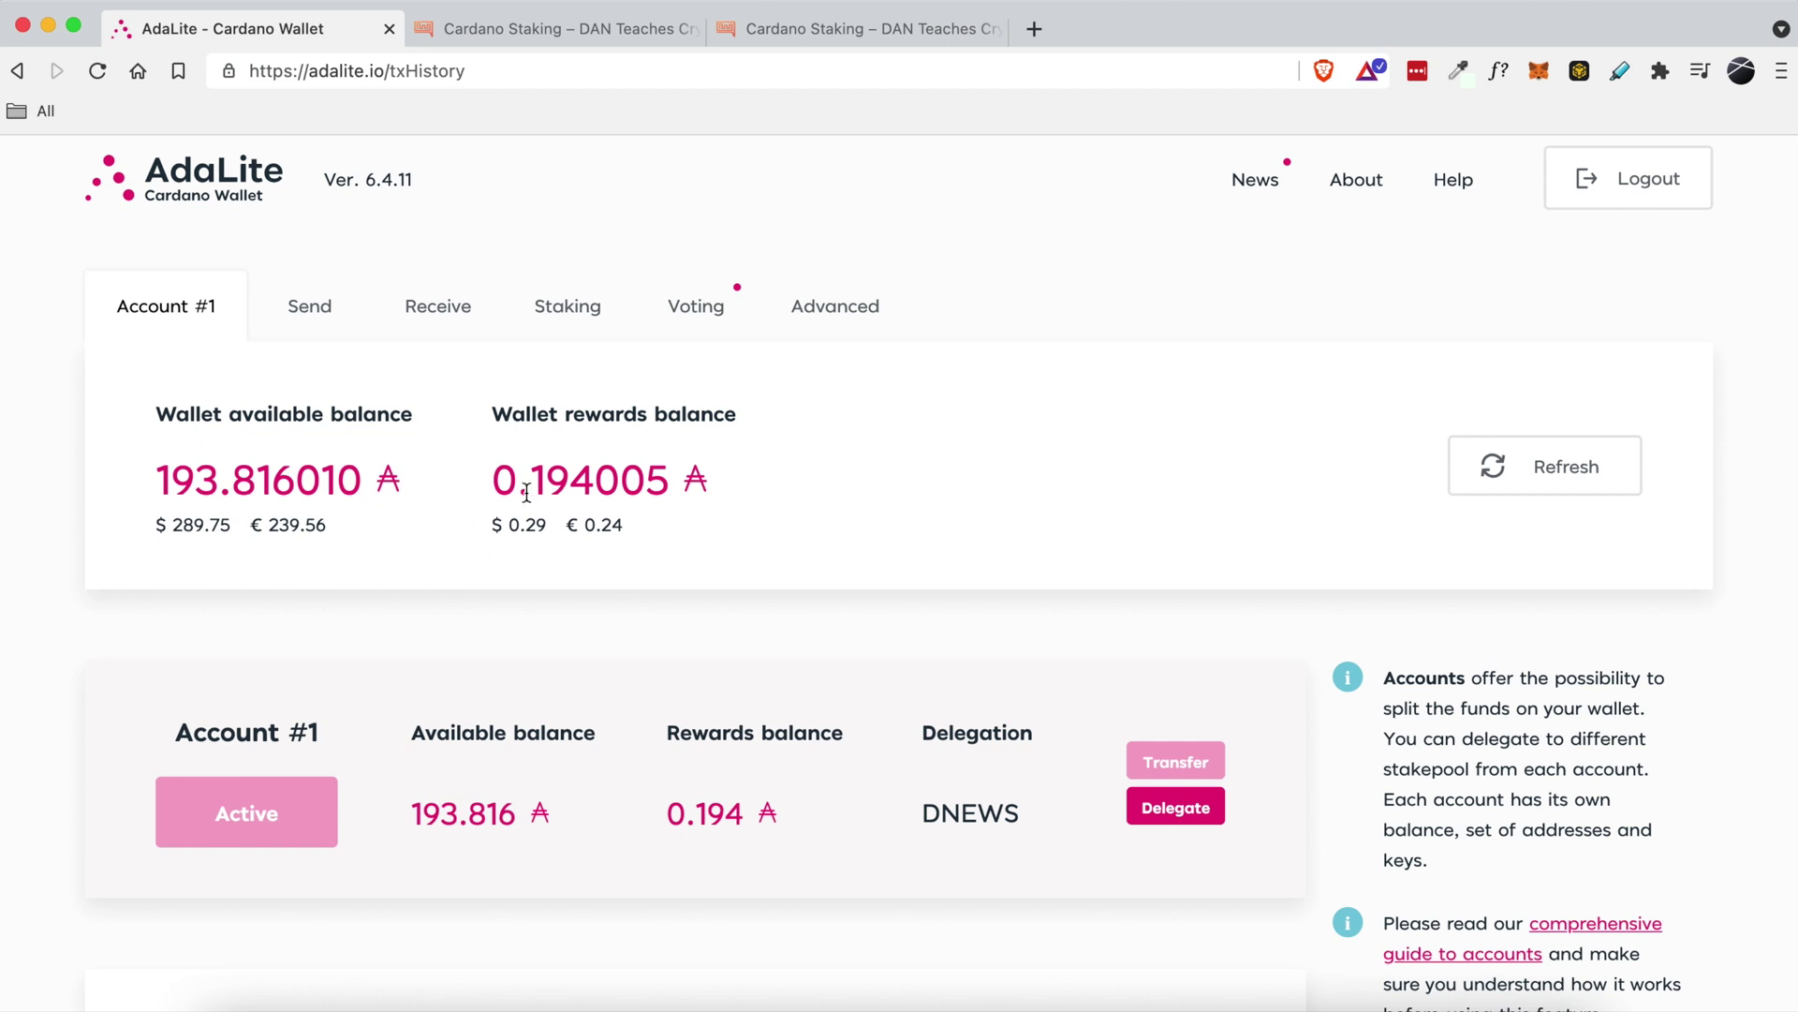
{"action": "left_click", "coordinate": [590, 316]}
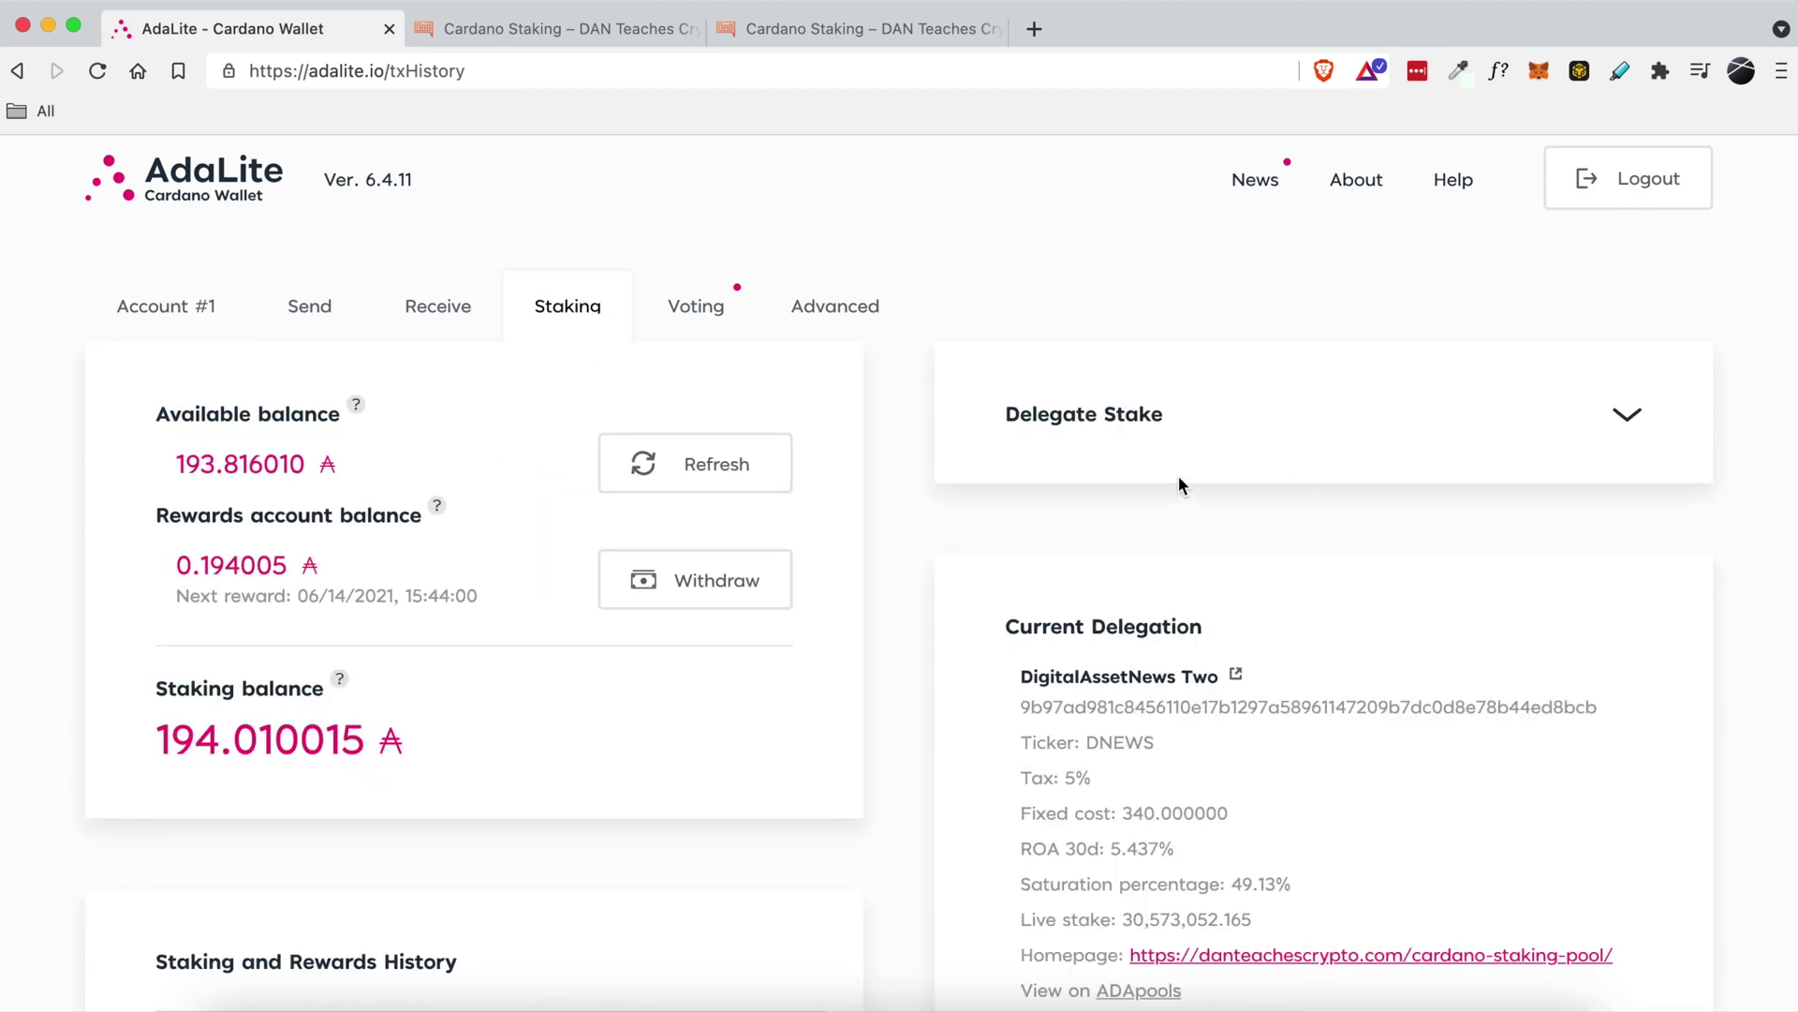
{"action": "scroll", "coordinate": [901, 447], "scroll_direction": "down", "scroll_amount": 5}
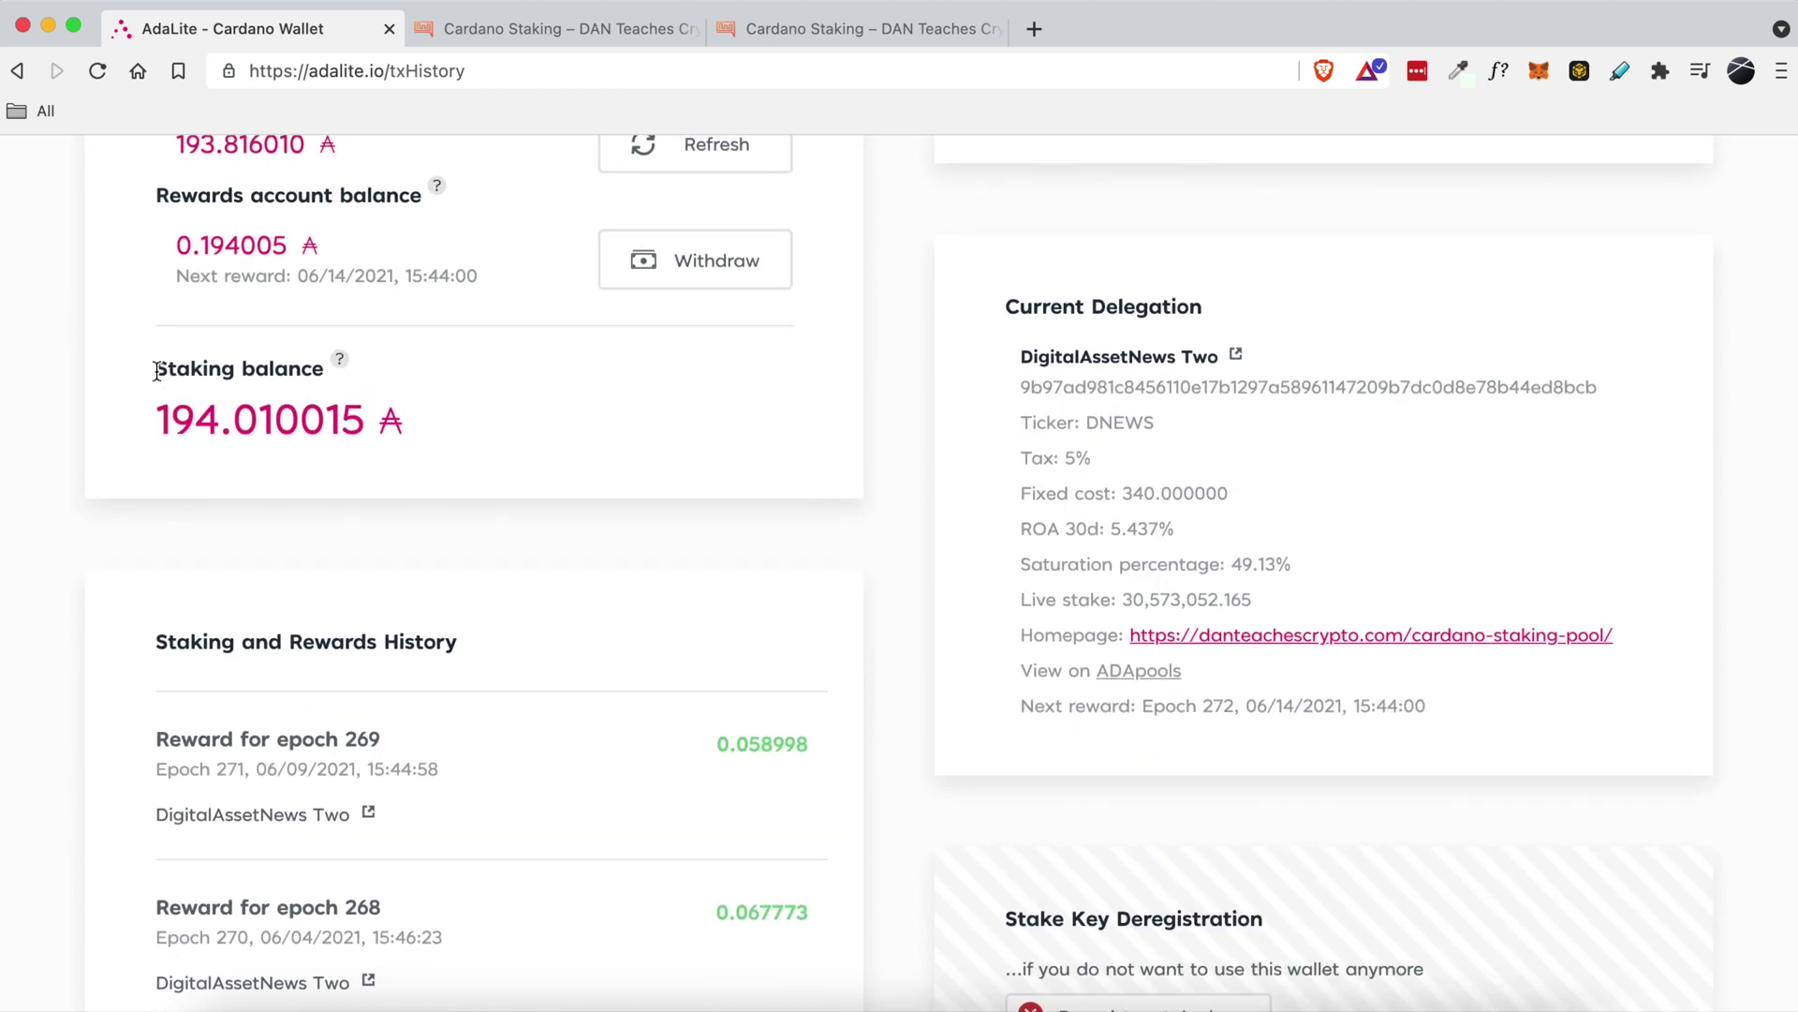
{"action": "left_click_drag", "start_coordinate": [155, 364], "coordinate": [351, 363]}
{"action": "left_click_drag", "start_coordinate": [160, 413], "coordinate": [221, 415]}
{"action": "scroll", "coordinate": [402, 373], "scroll_direction": "up", "scroll_amount": 3}
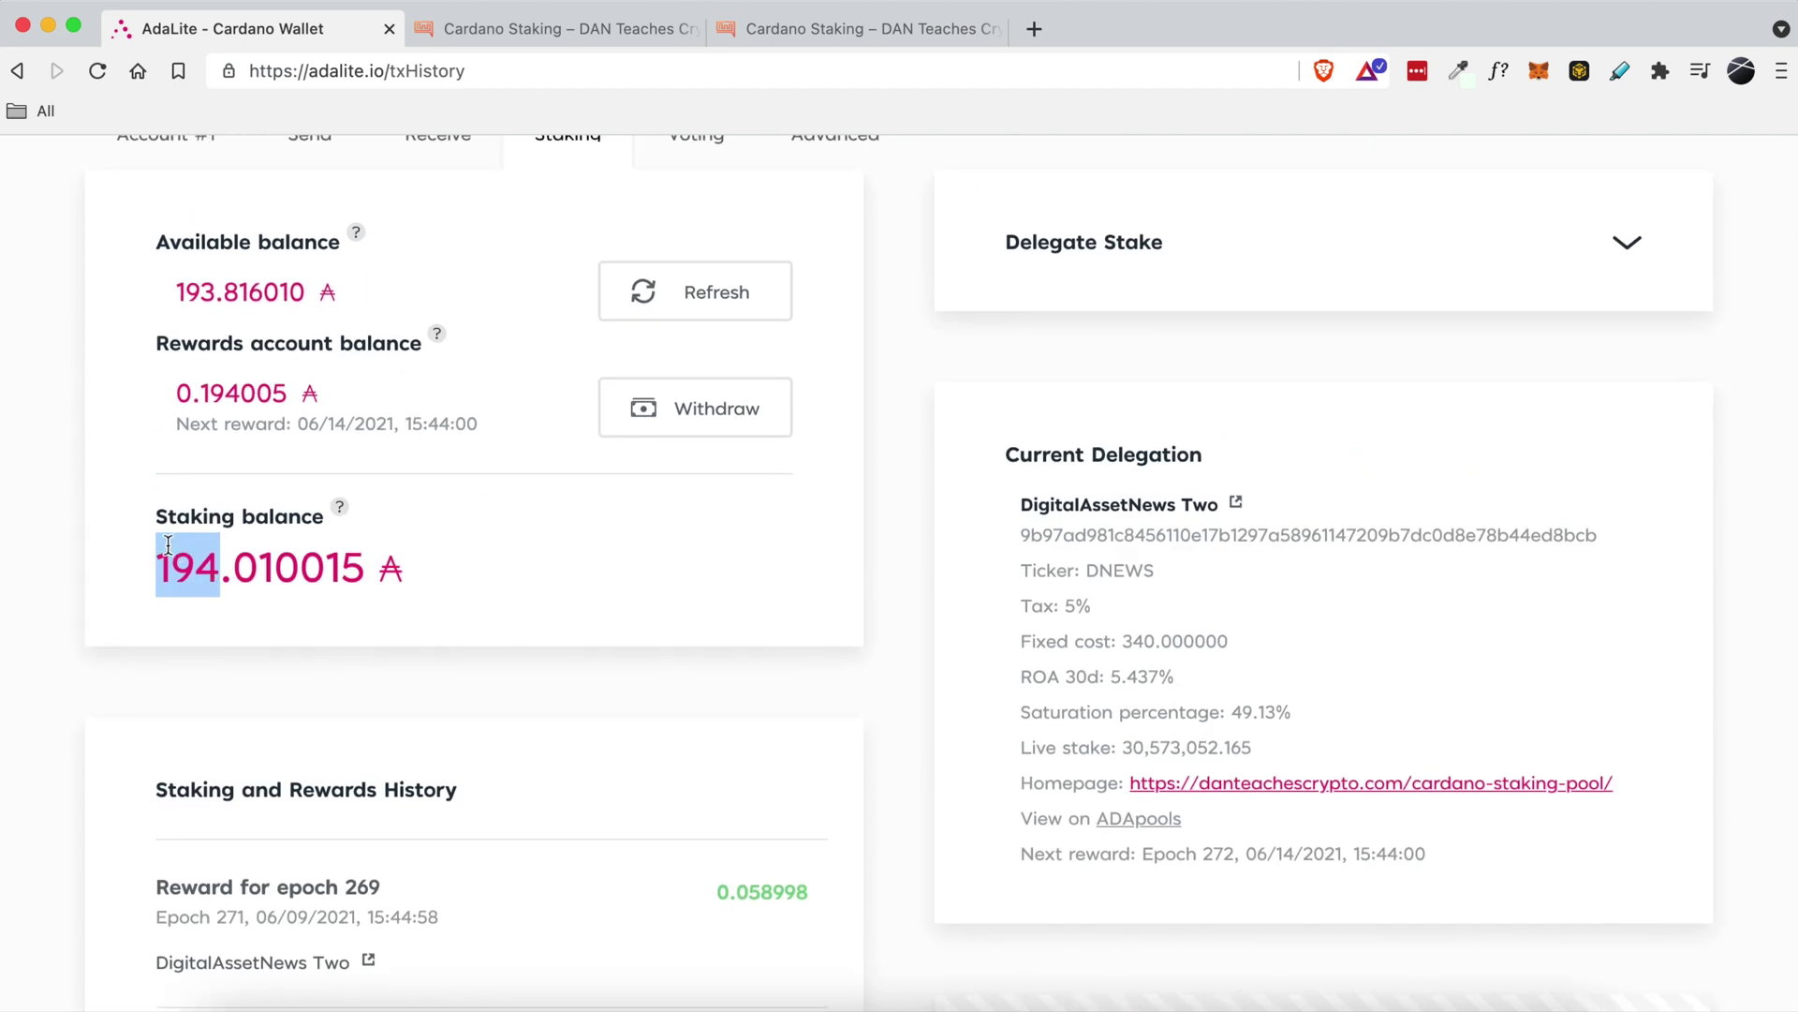
{"action": "scroll", "coordinate": [266, 506], "scroll_direction": "up", "scroll_amount": 3}
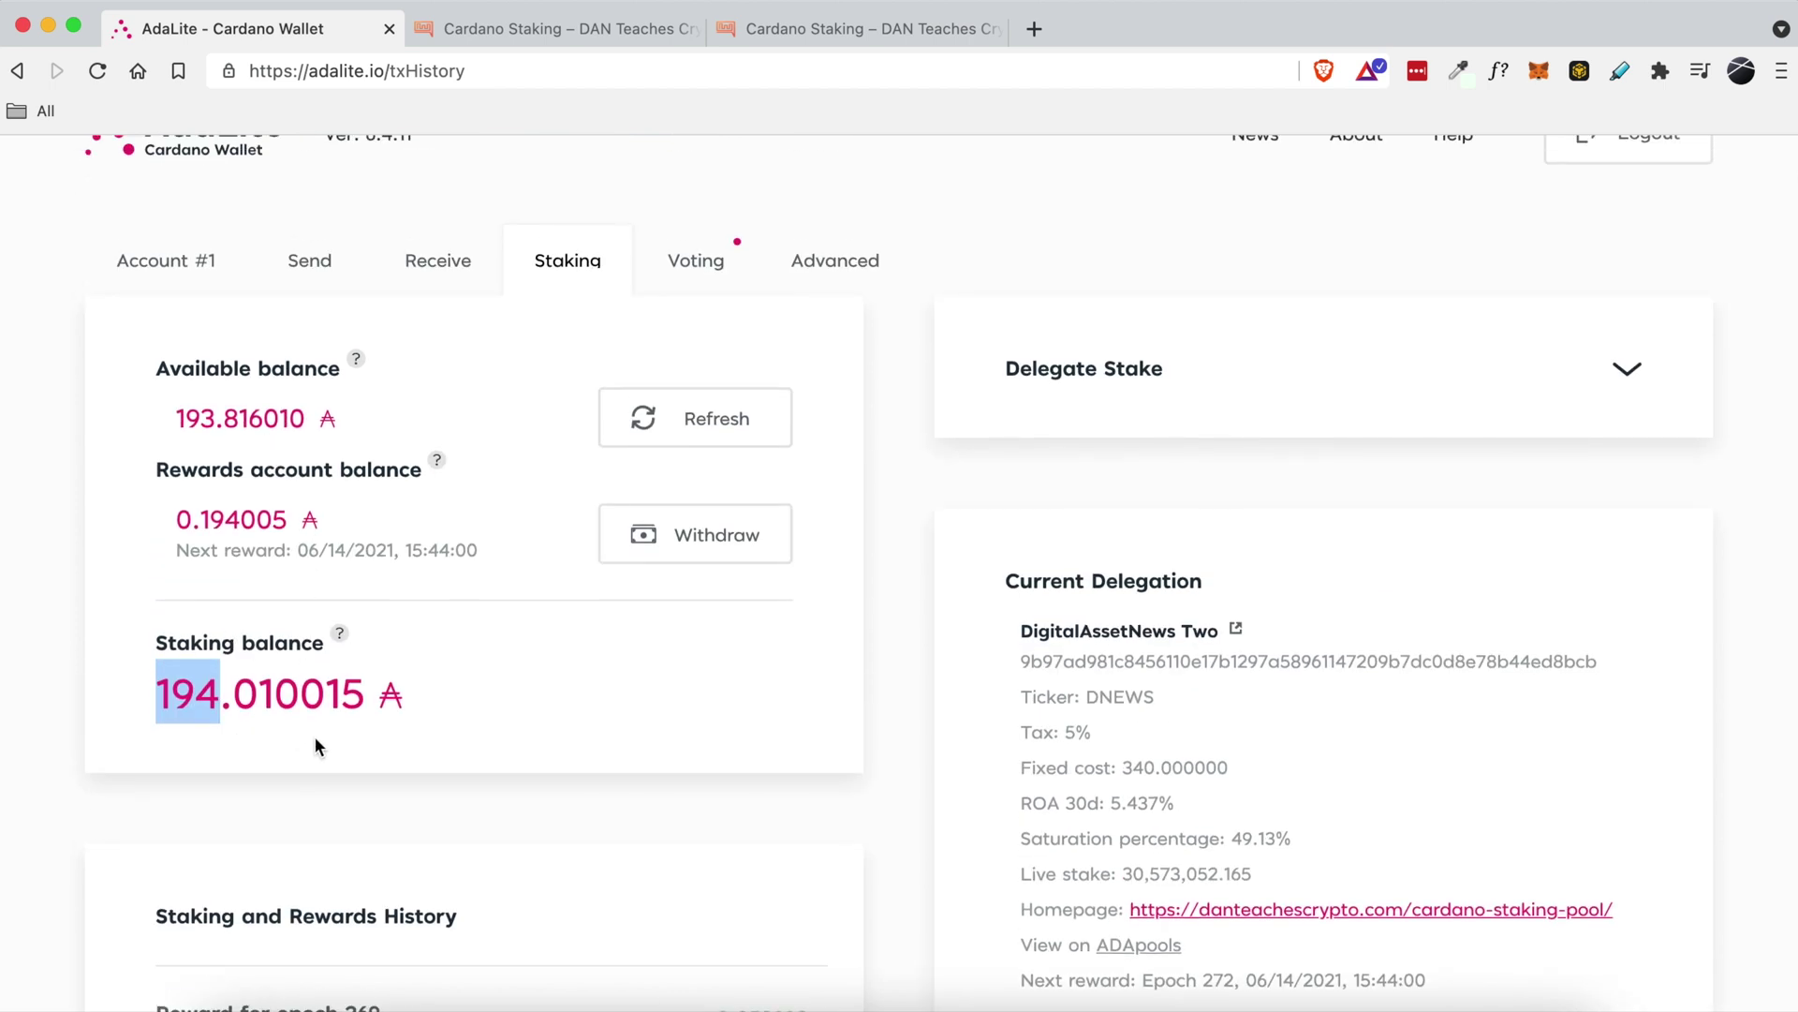
{"action": "left_click", "coordinate": [265, 691]}
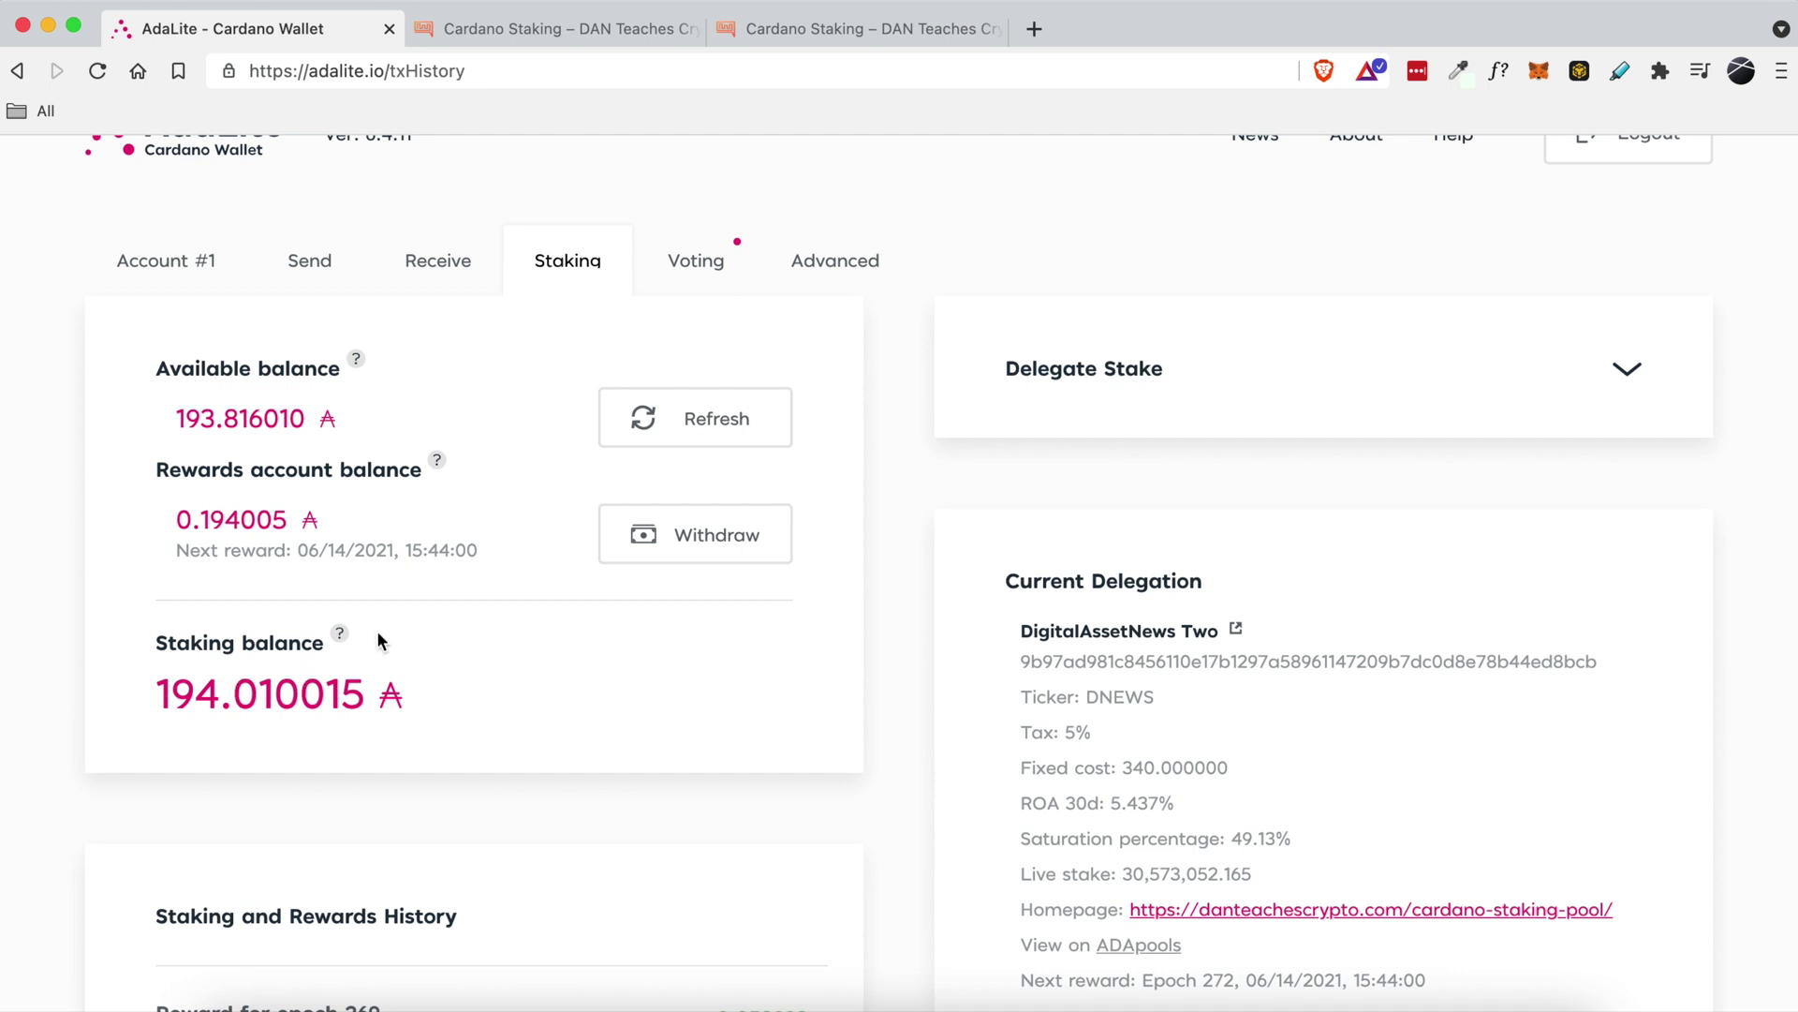
{"action": "mouse_move", "coordinate": [339, 635]}
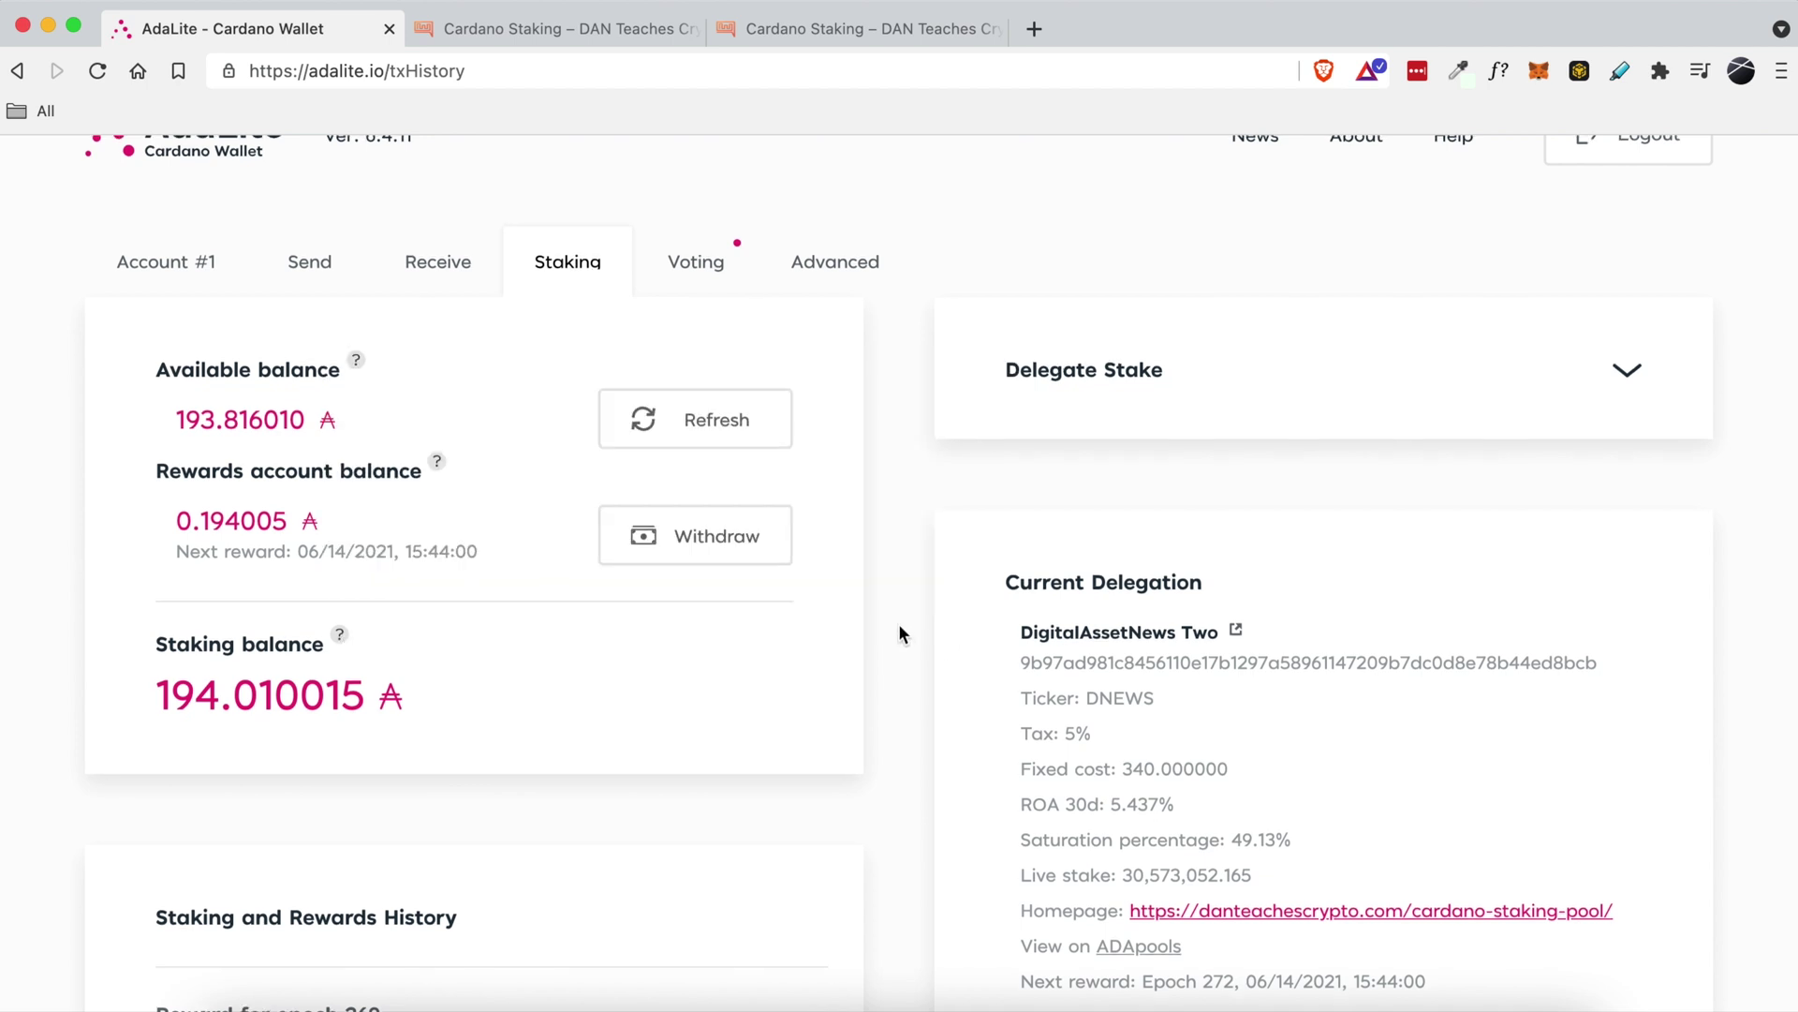
{"action": "scroll", "coordinate": [897, 622], "scroll_direction": "up", "scroll_amount": 1}
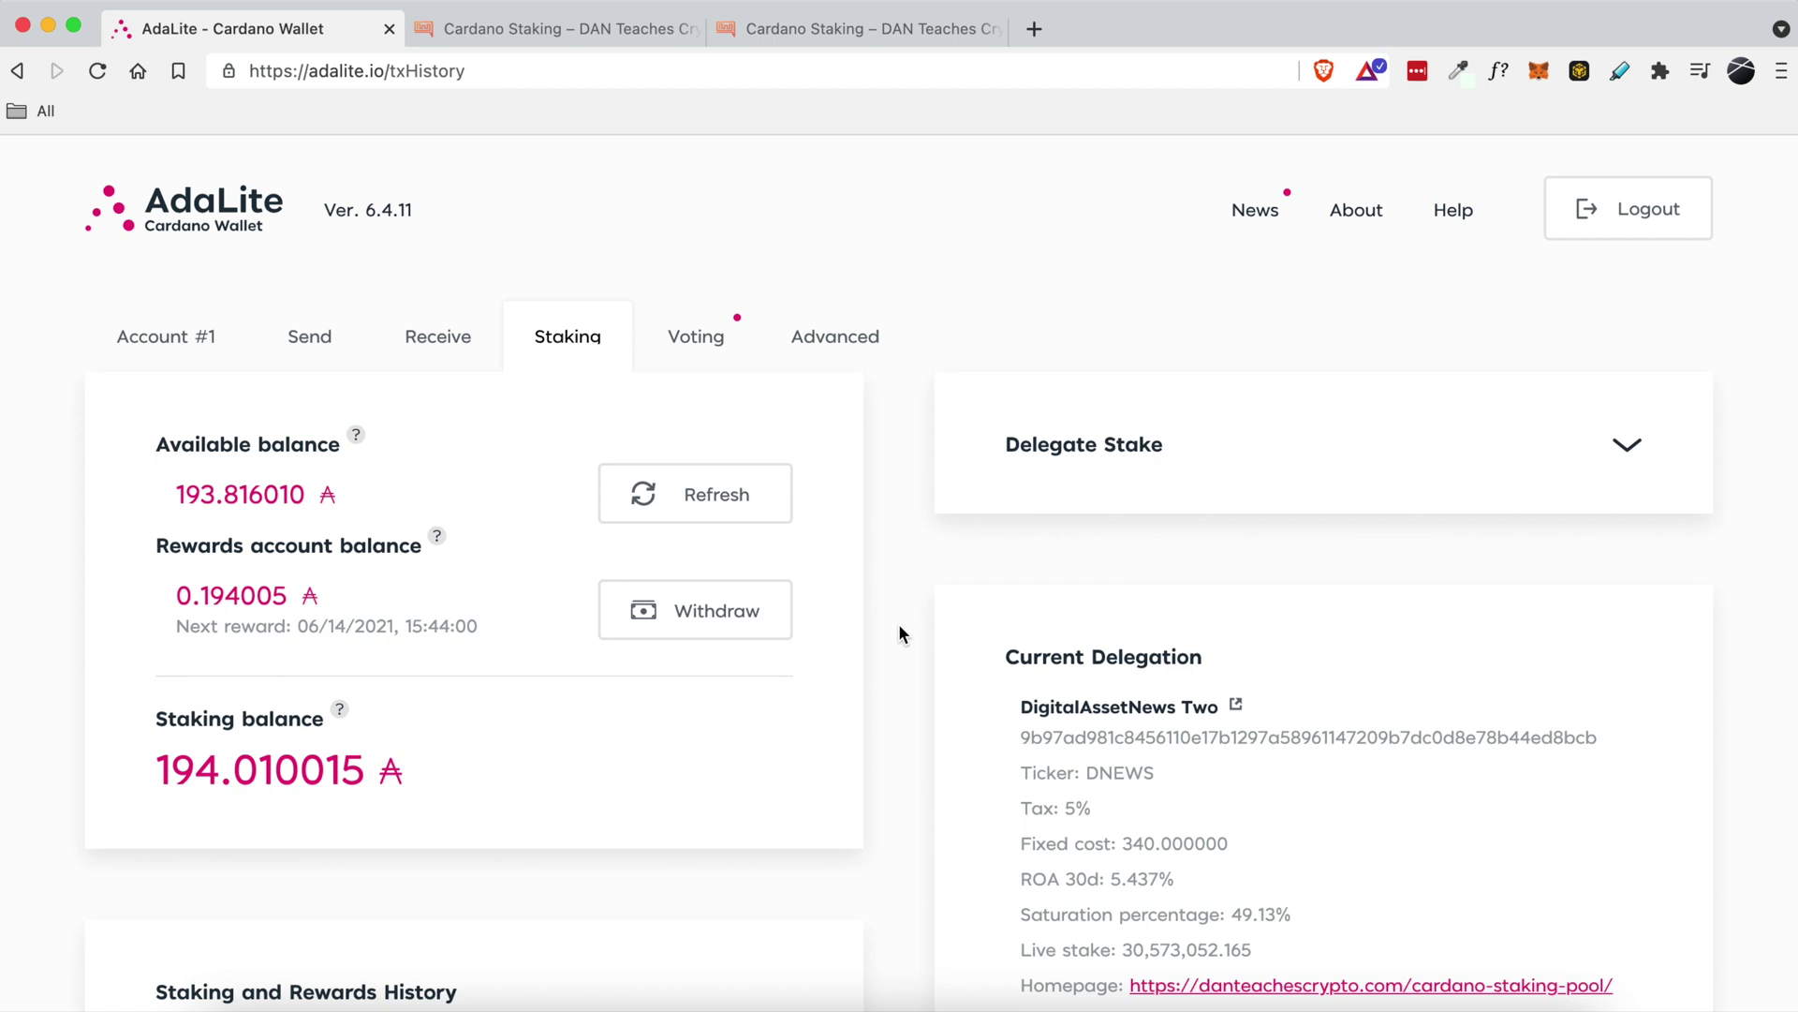
{"action": "mouse_move", "coordinate": [341, 713]}
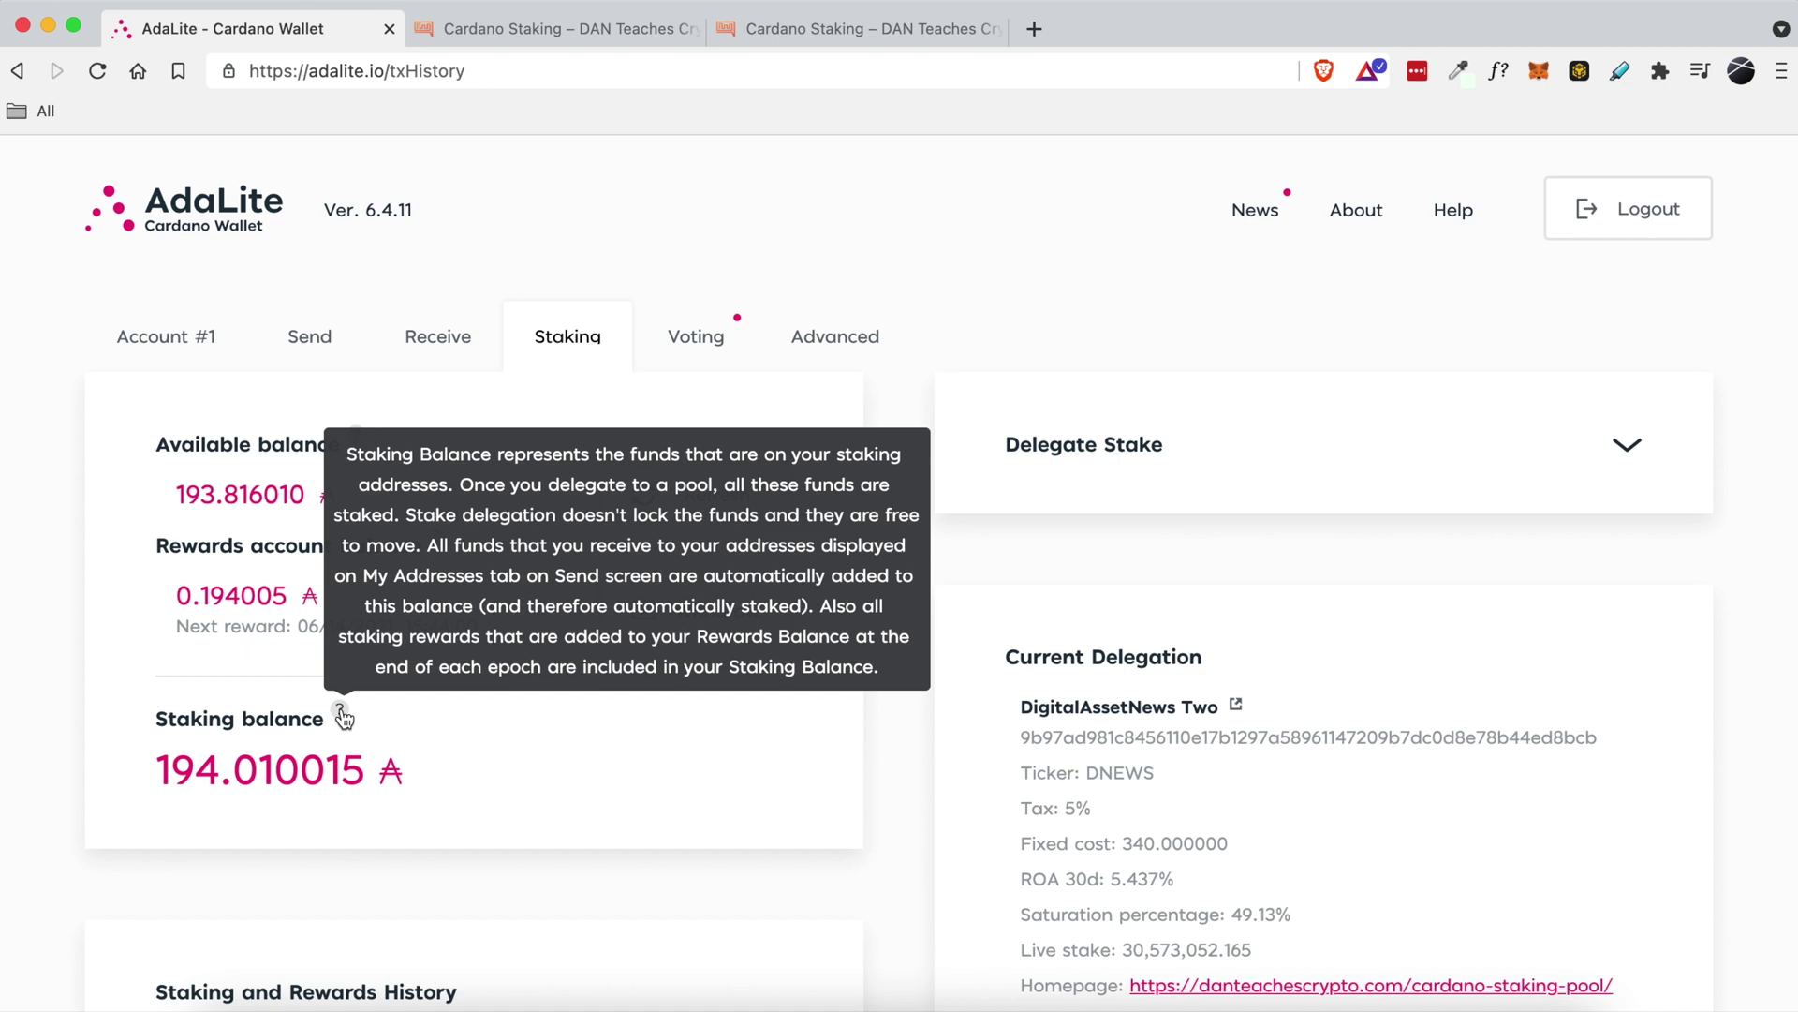
{"action": "scroll", "coordinate": [901, 739], "scroll_direction": "down", "scroll_amount": 5}
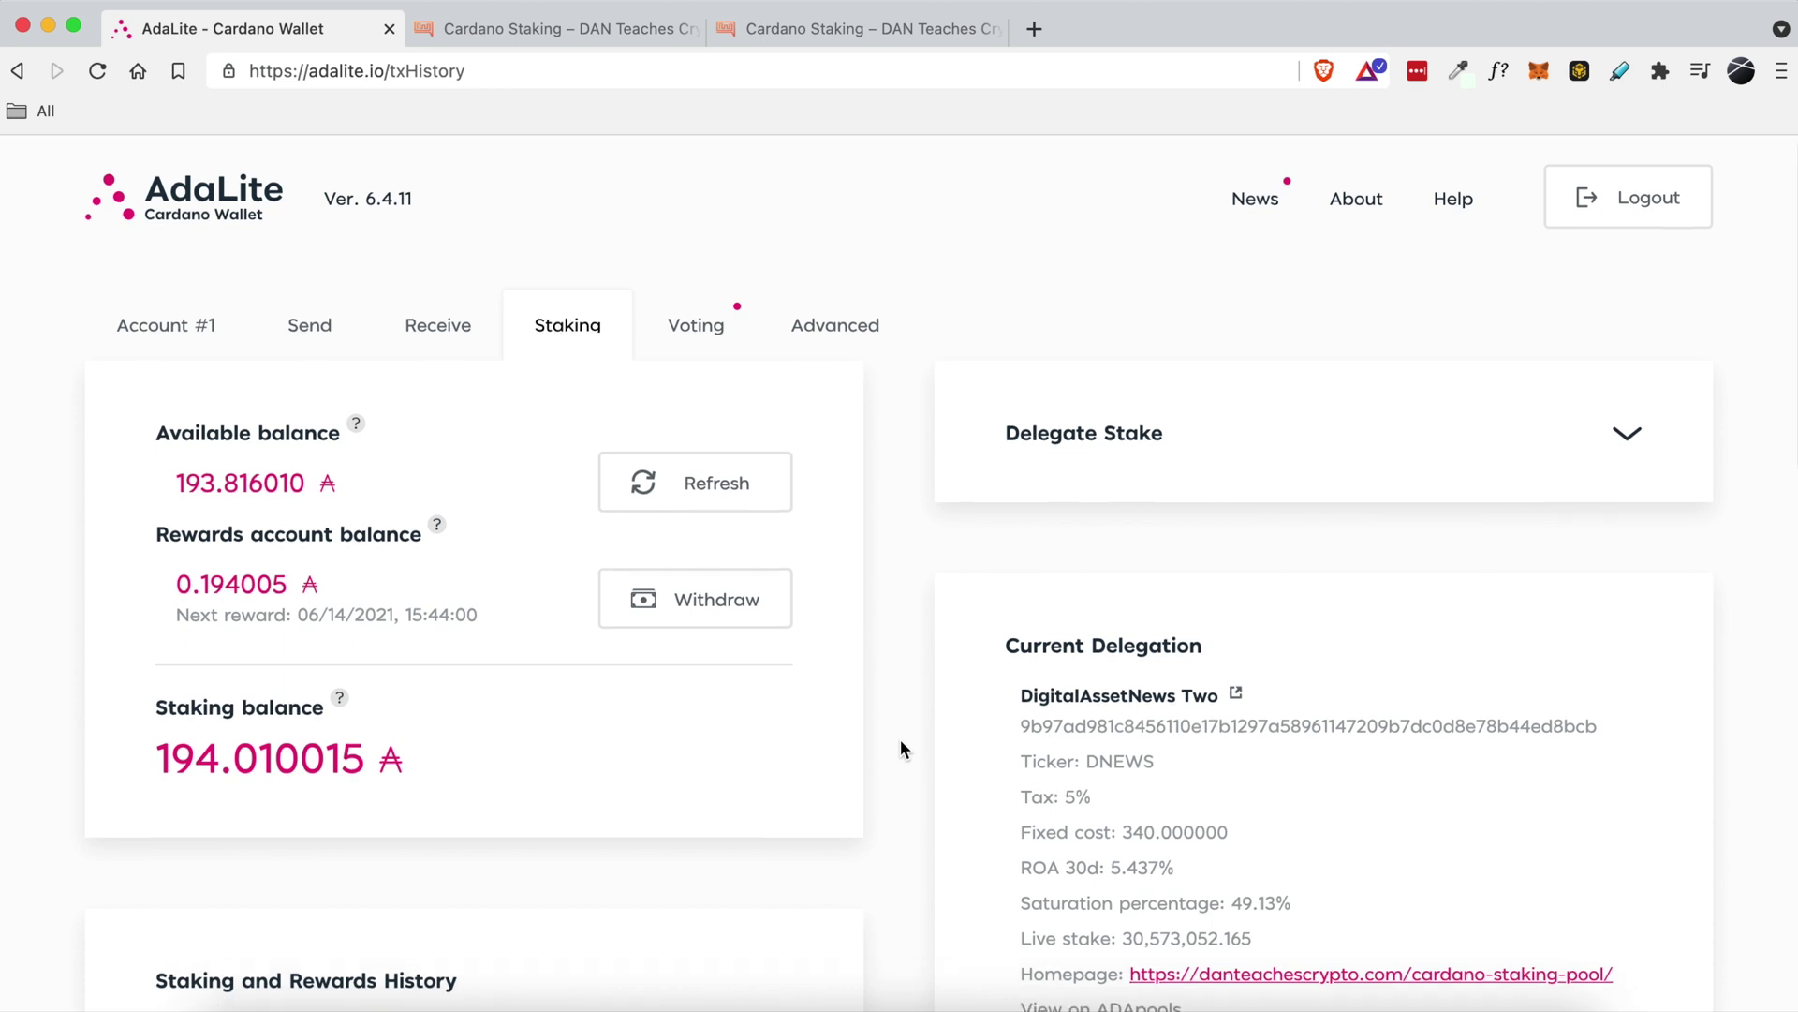
{"action": "scroll", "coordinate": [902, 746], "scroll_direction": "down", "scroll_amount": 3}
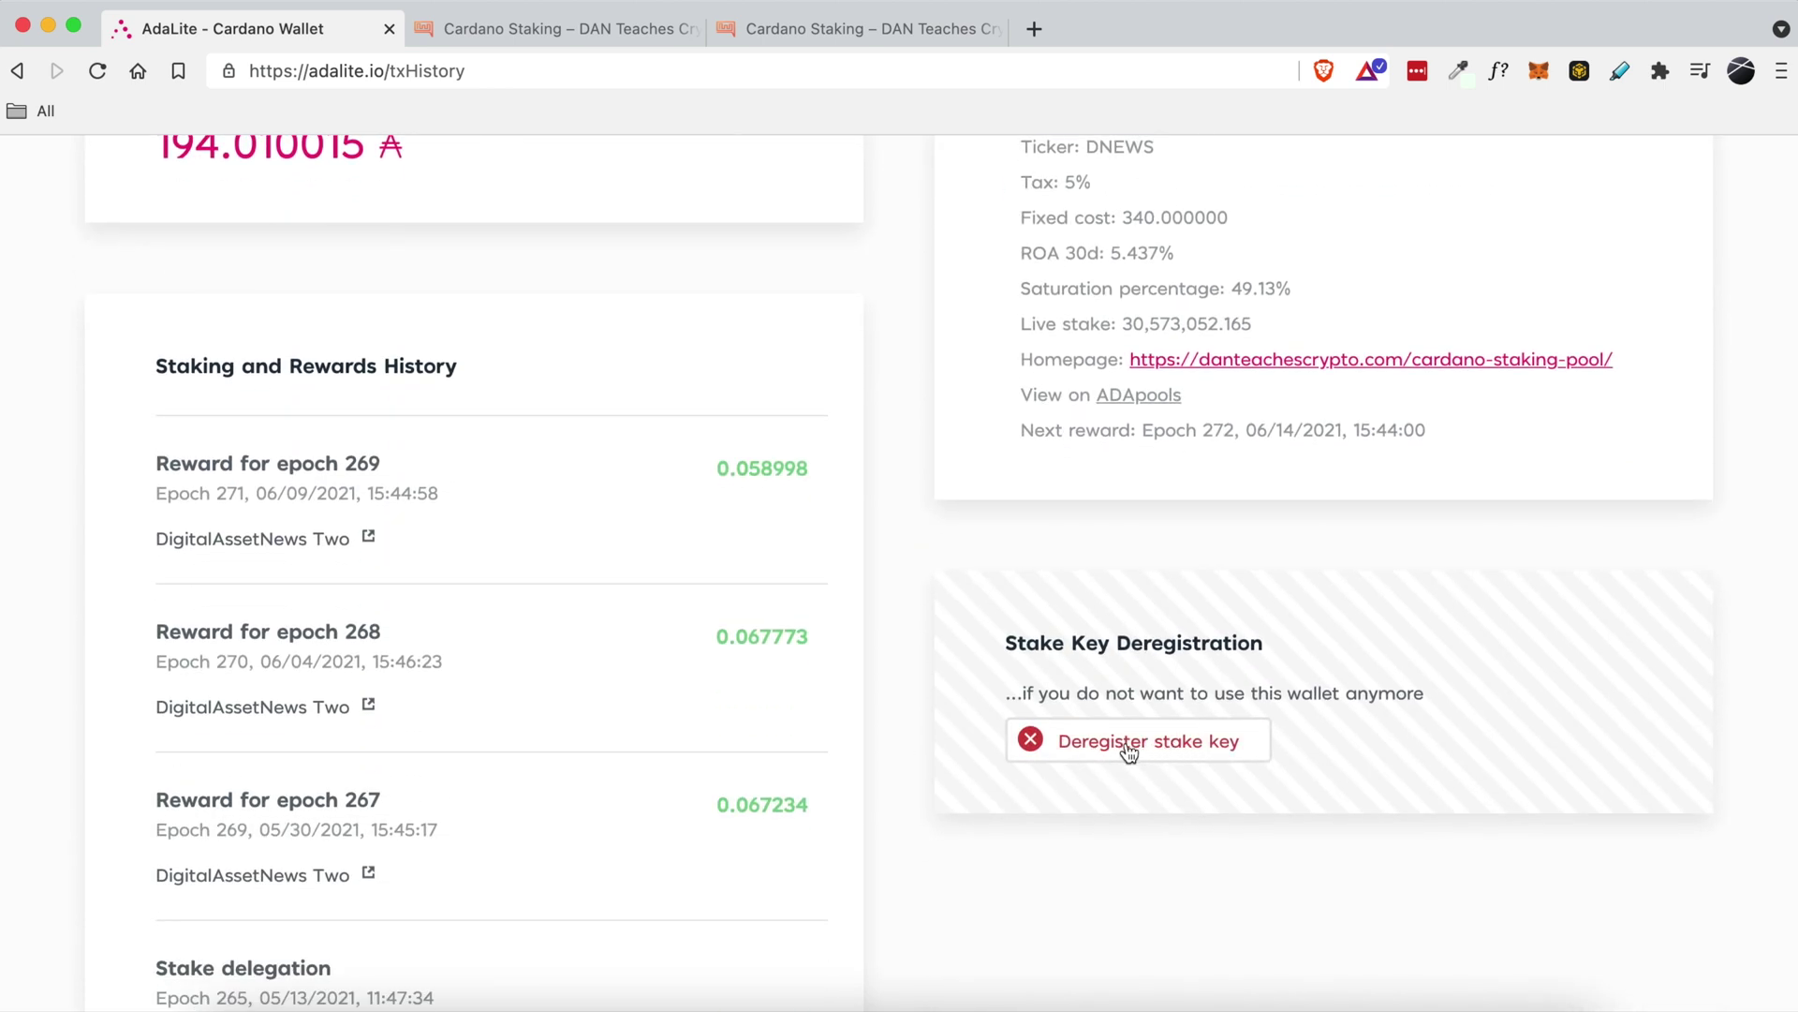
{"action": "scroll", "coordinate": [881, 562], "scroll_direction": "up", "scroll_amount": 7}
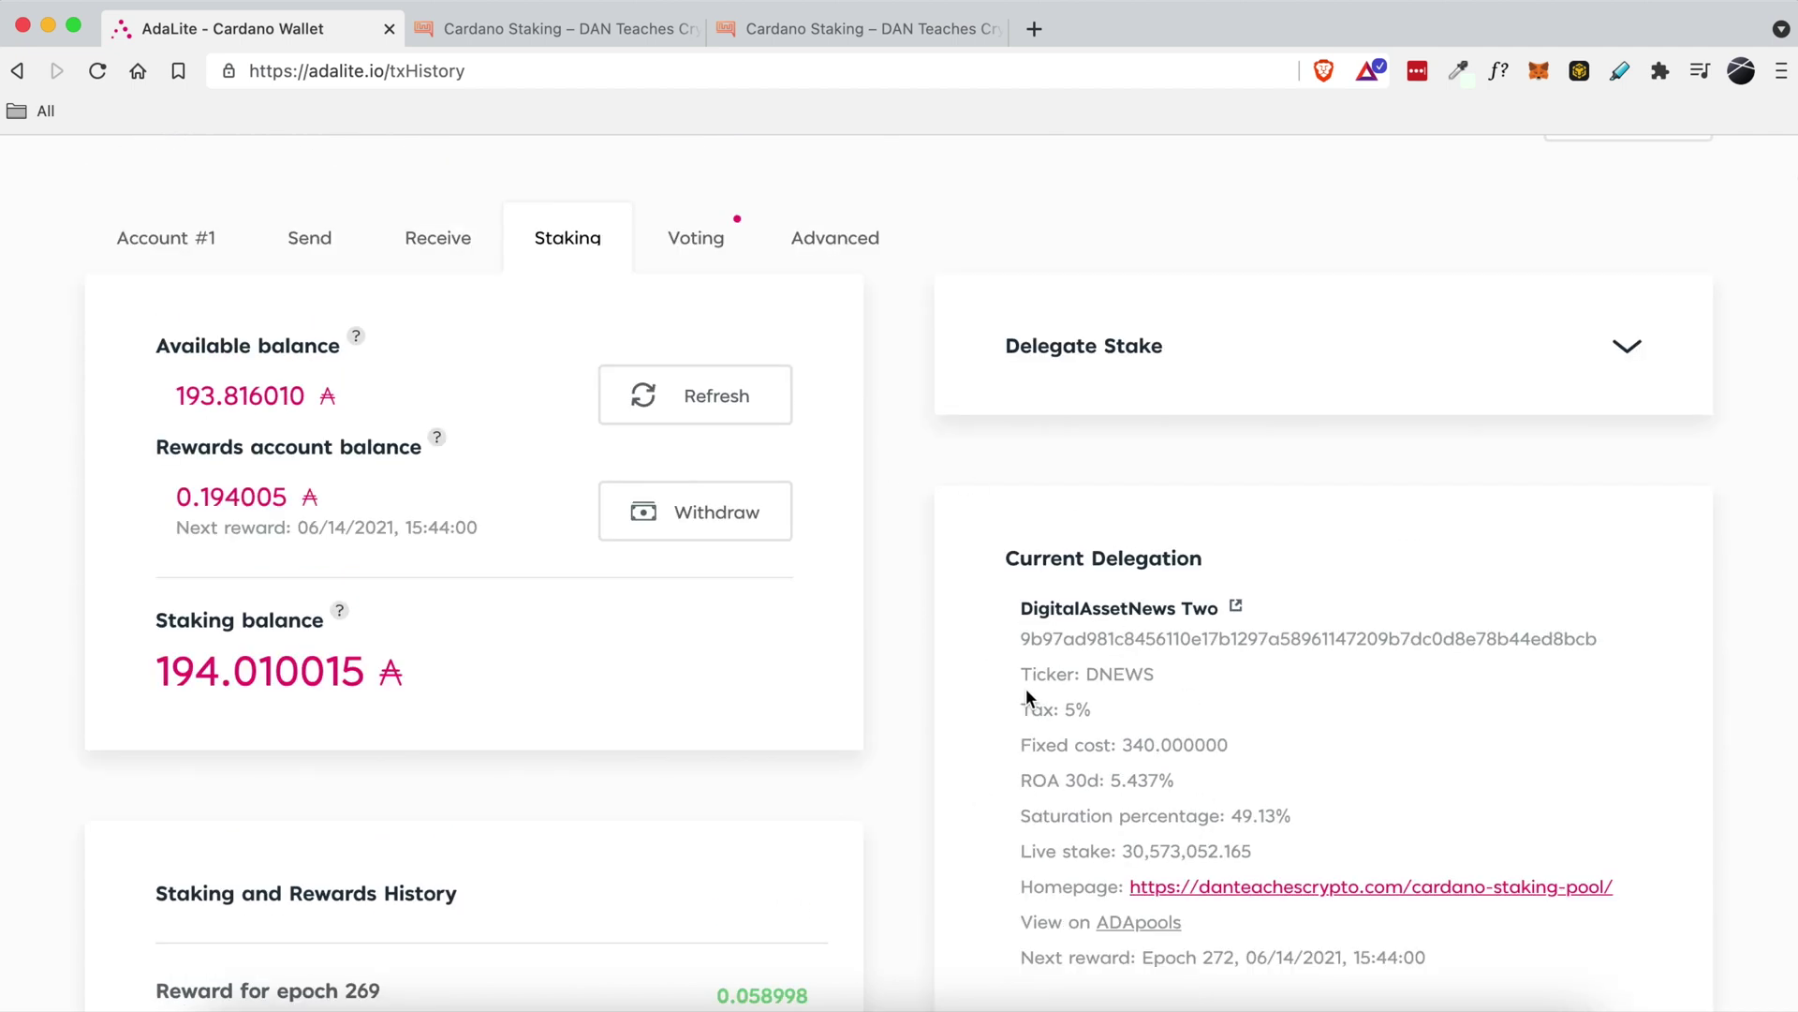
{"action": "left_click_drag", "start_coordinate": [171, 498], "coordinate": [290, 497]}
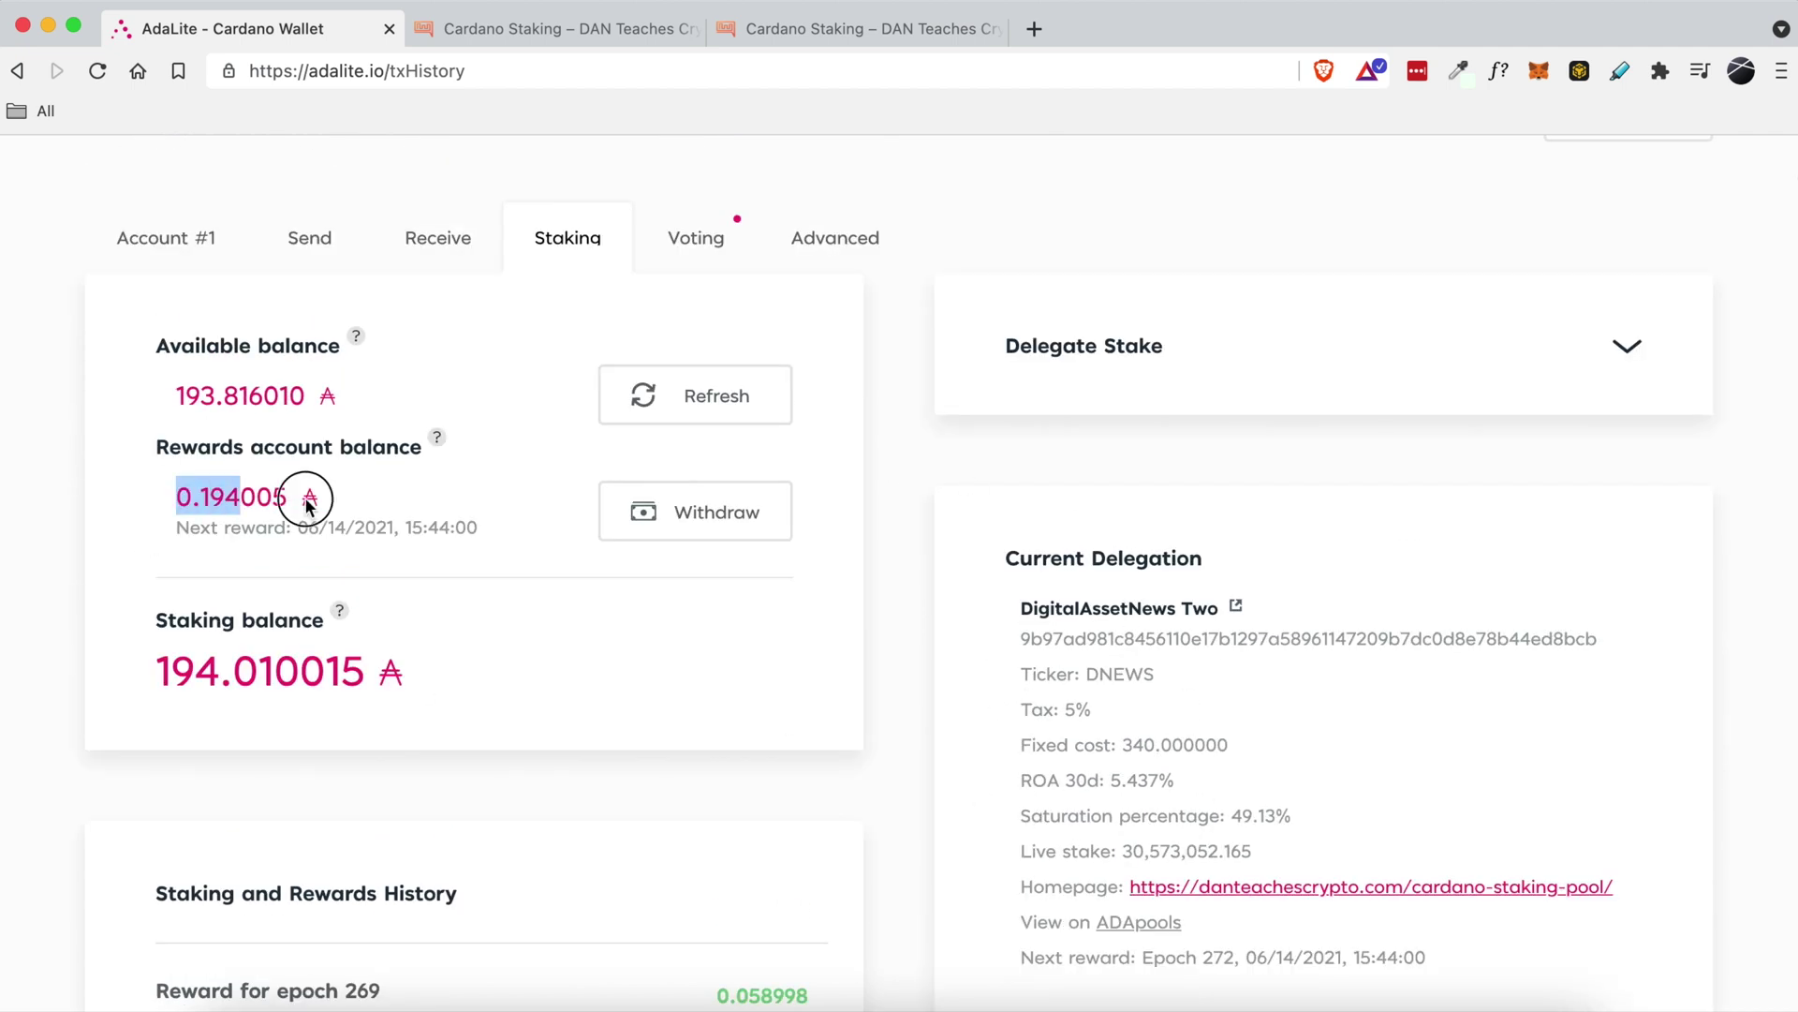
{"action": "left_click", "coordinate": [419, 482]}
{"action": "scroll", "coordinate": [935, 485], "scroll_direction": "up", "scroll_amount": 2}
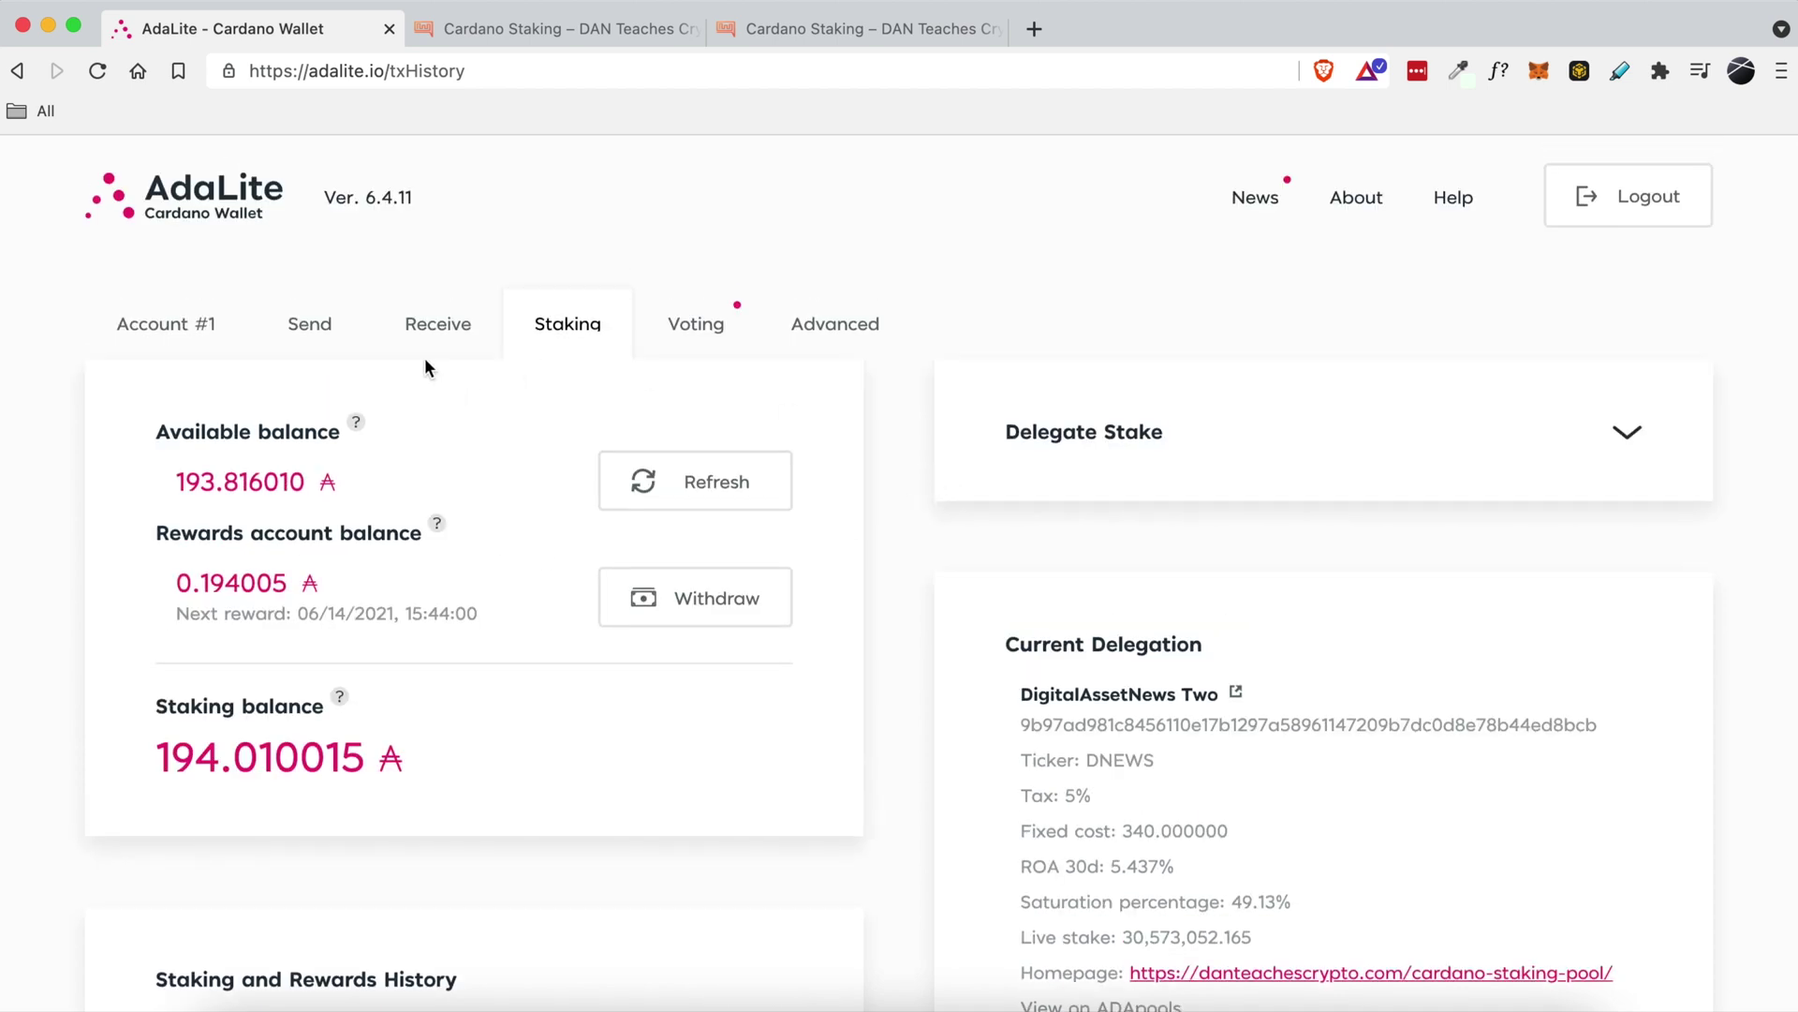
Switch to the Send form, focus the receiving address field and review the +98 ADA deposit
{"action": "left_click", "coordinate": [311, 330]}
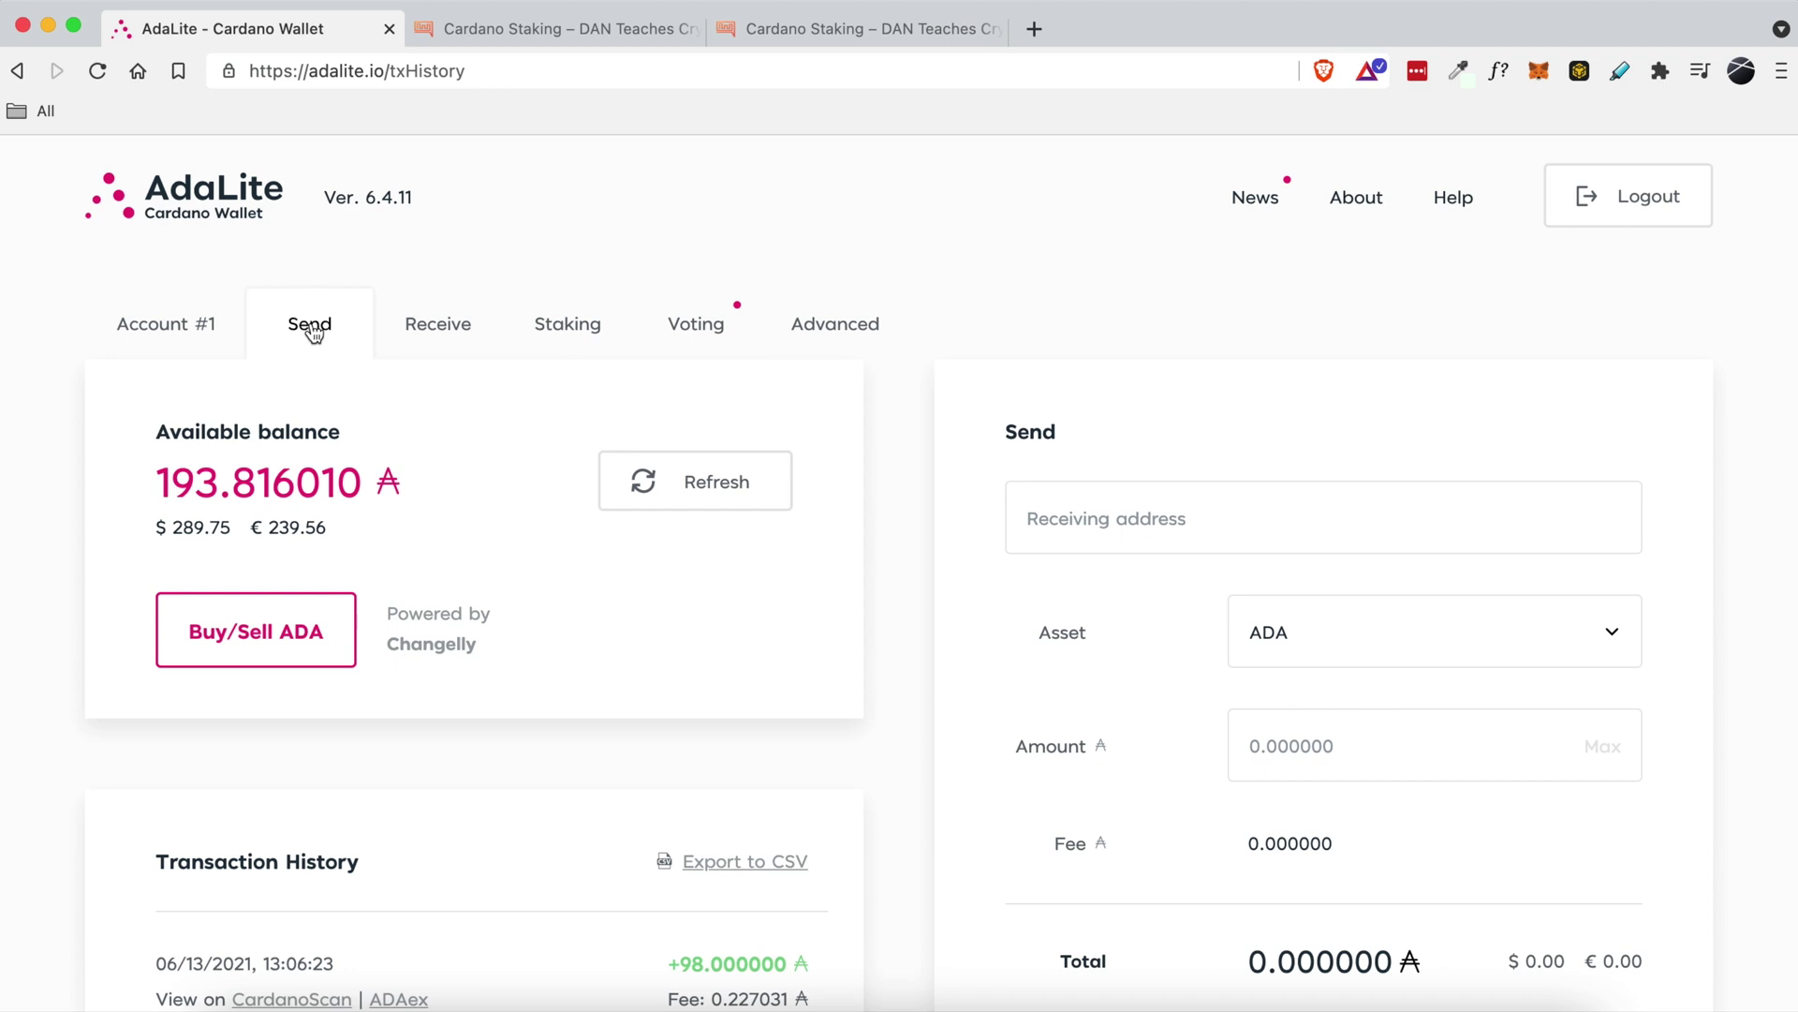
{"action": "left_click", "coordinate": [1148, 522]}
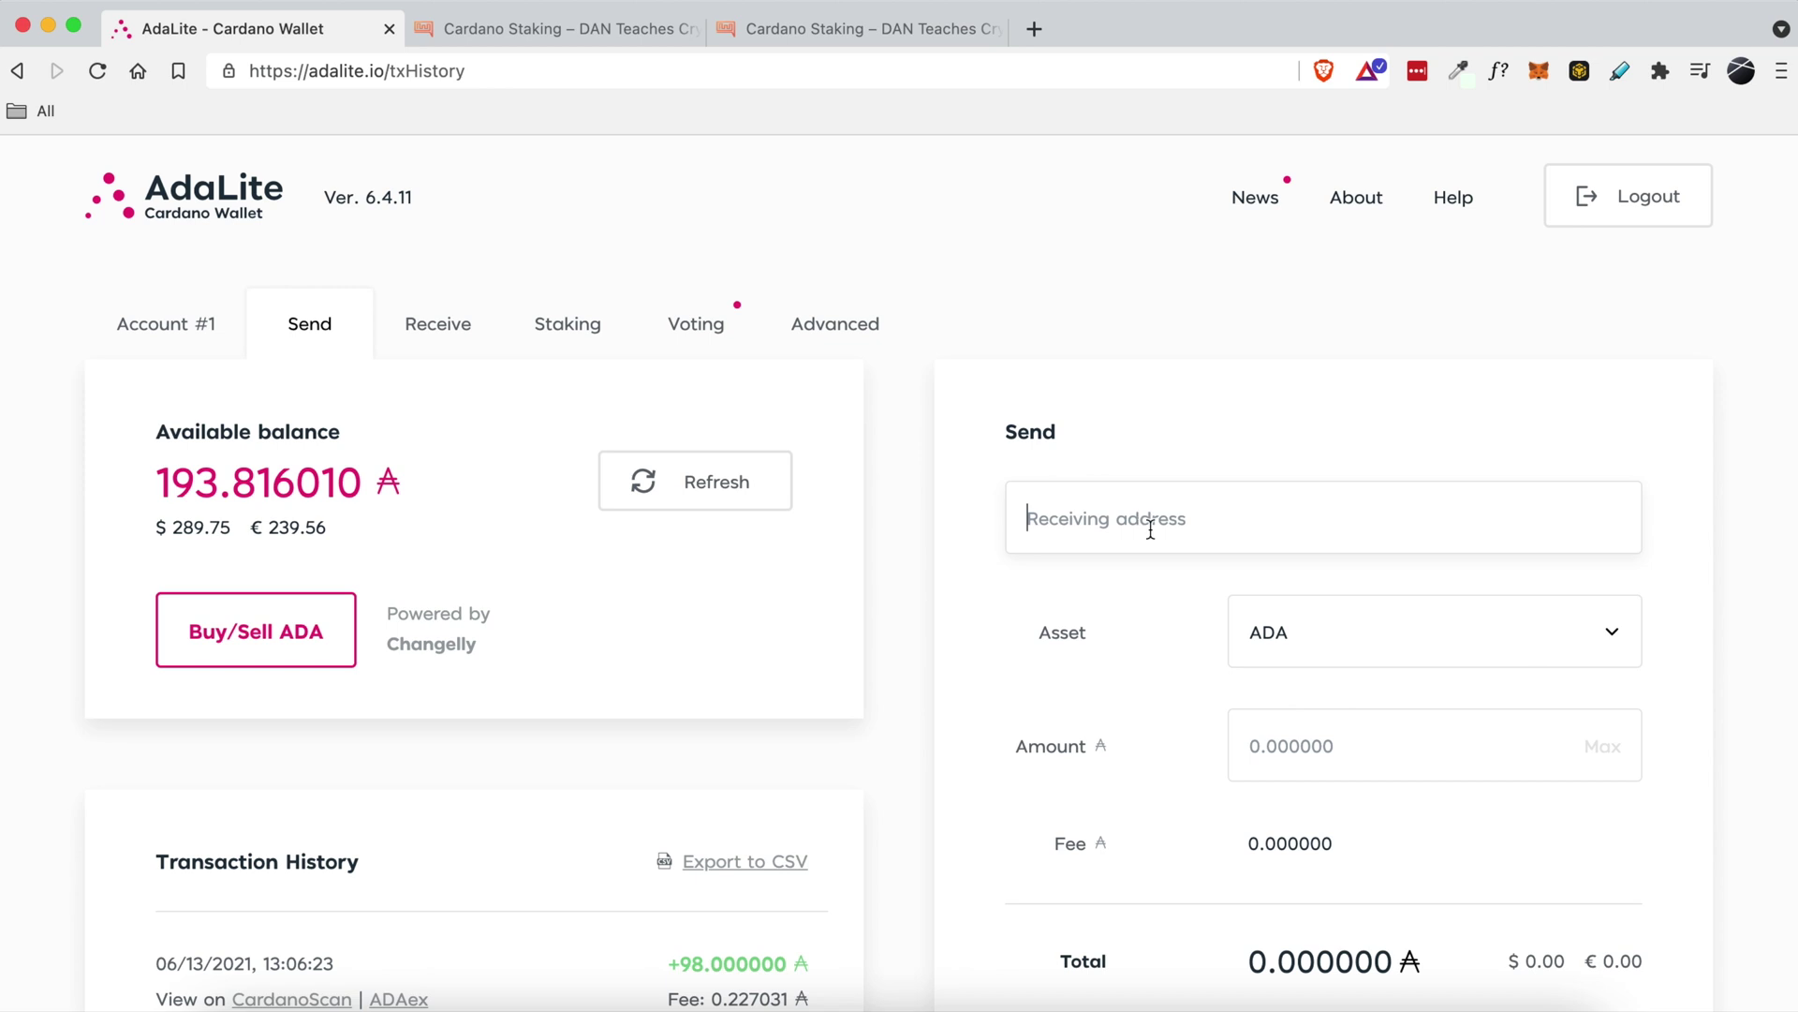
{"action": "scroll", "coordinate": [1193, 783], "scroll_direction": "down", "scroll_amount": 3}
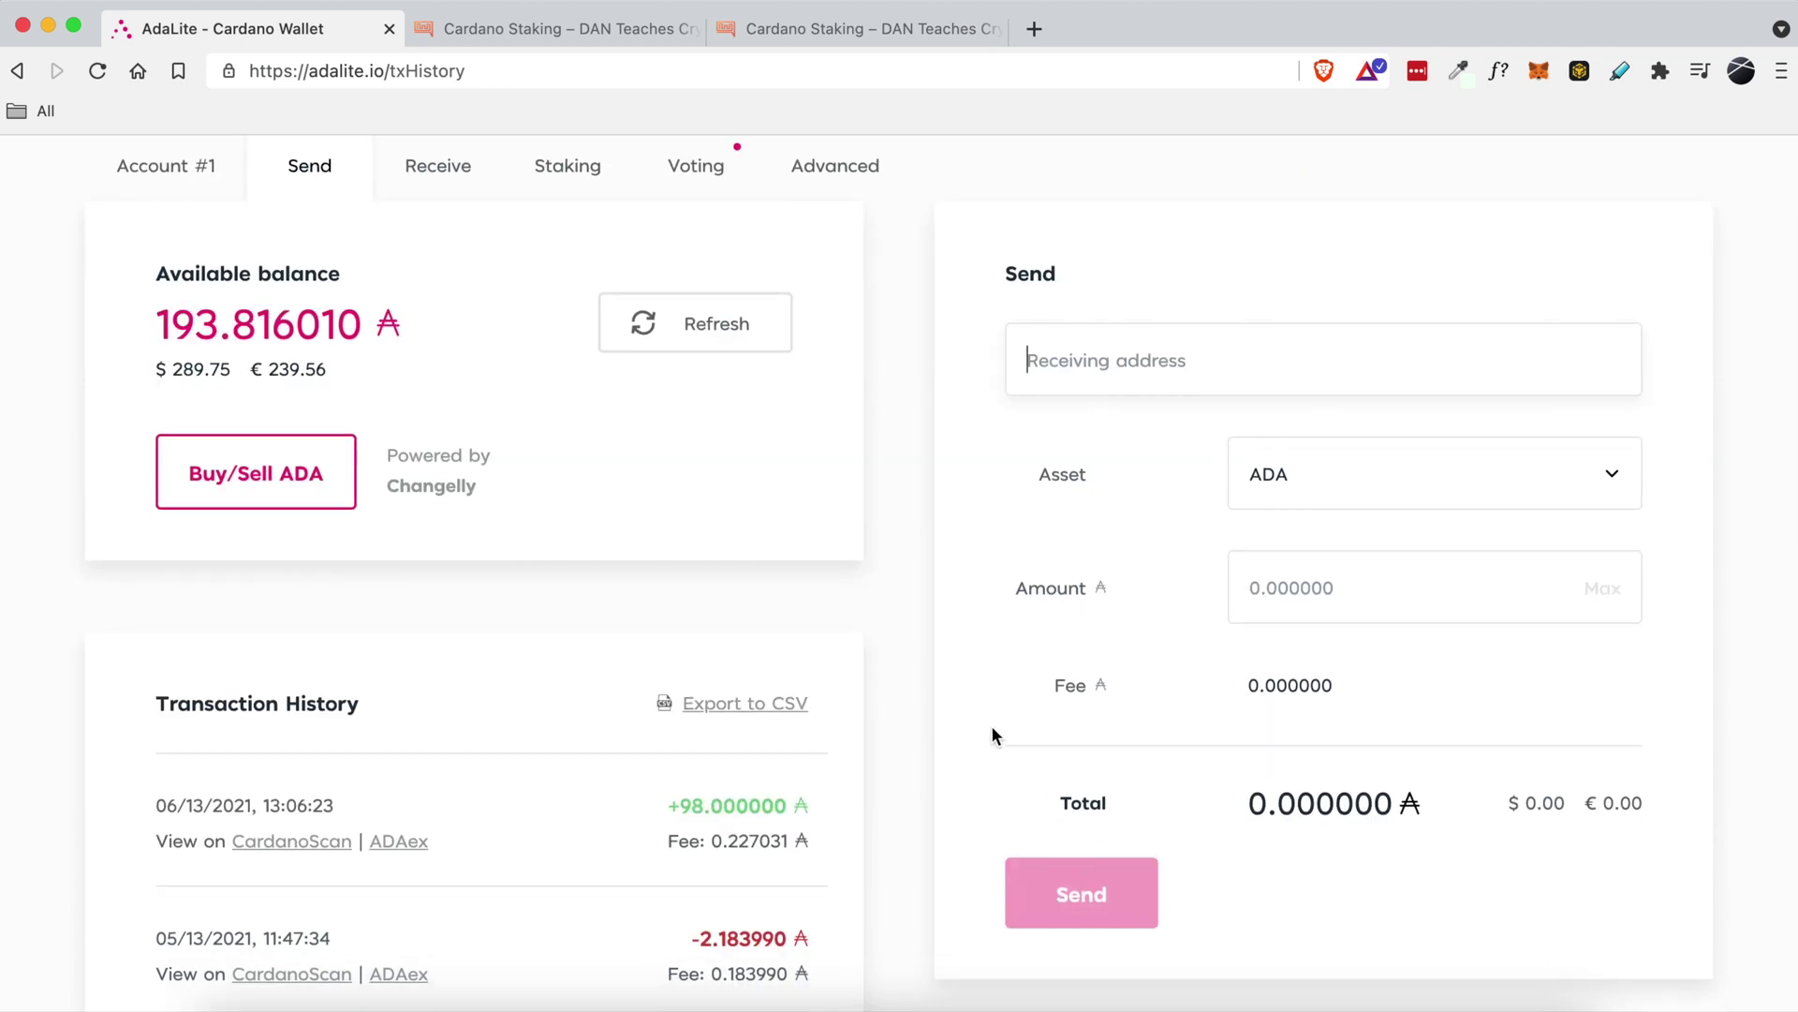
{"action": "scroll", "coordinate": [938, 696], "scroll_direction": "up", "scroll_amount": 3}
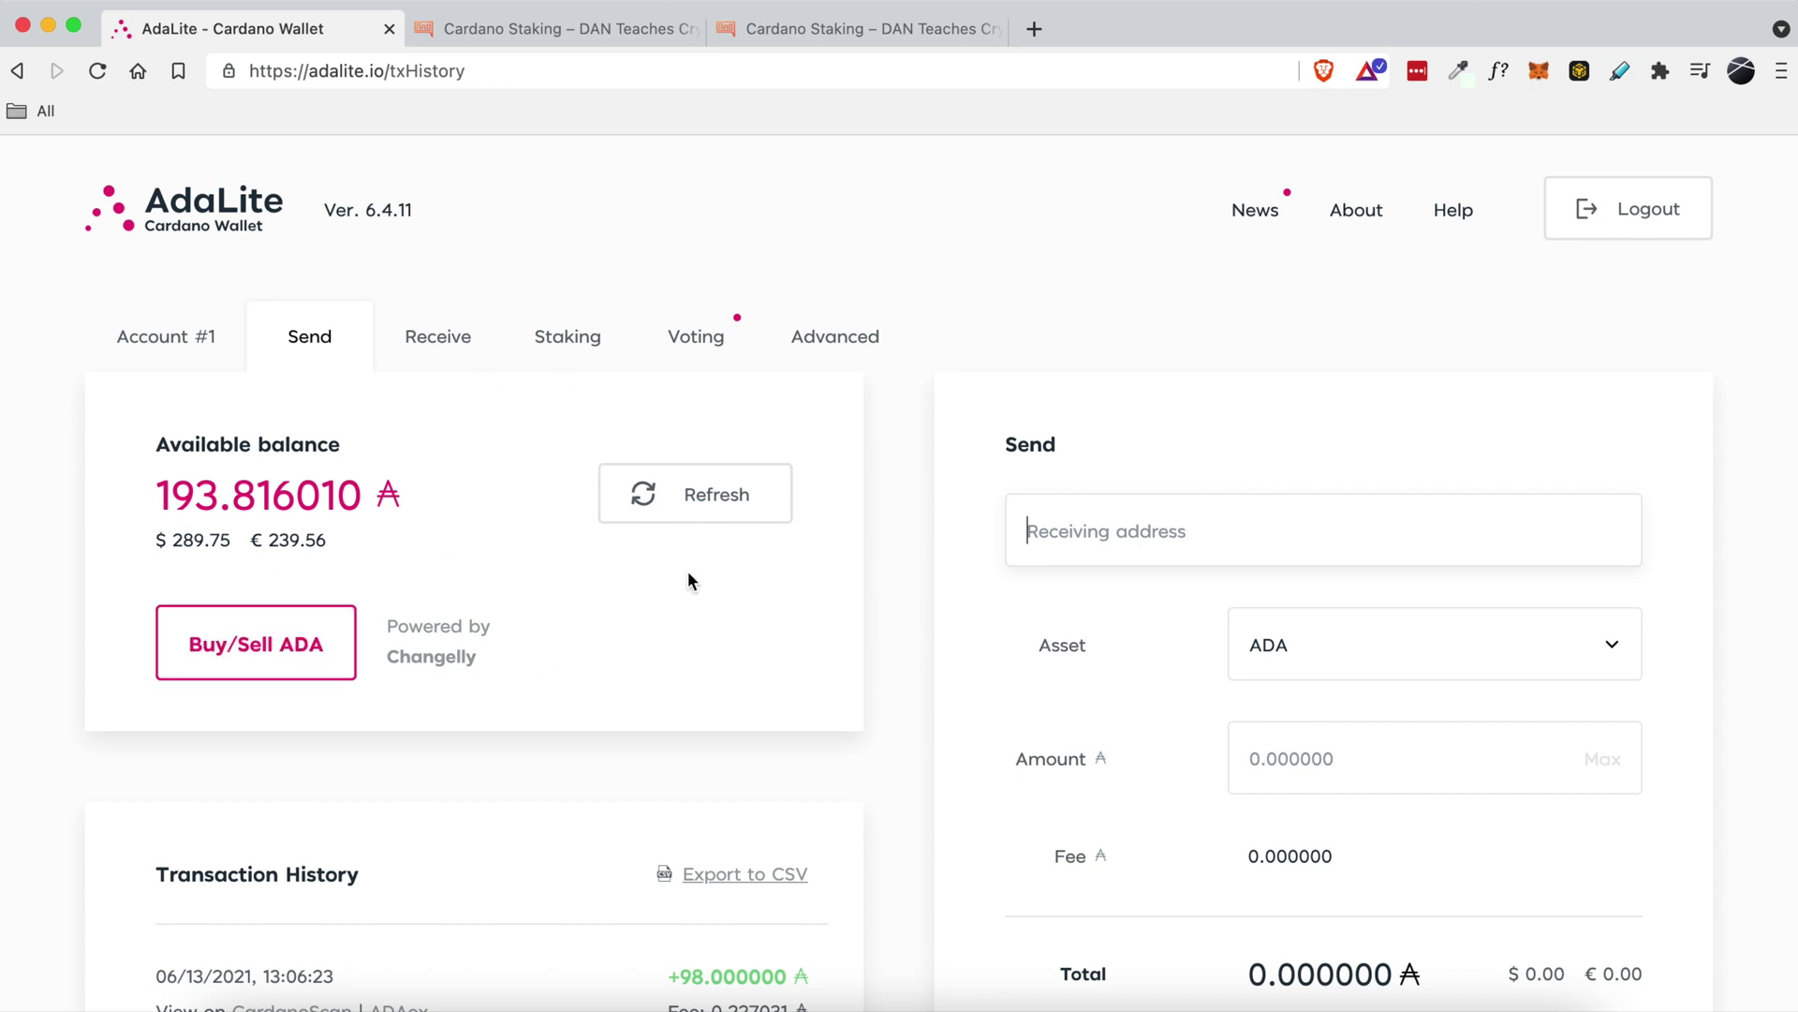
{"action": "scroll", "coordinate": [873, 635], "scroll_direction": "down", "scroll_amount": 3}
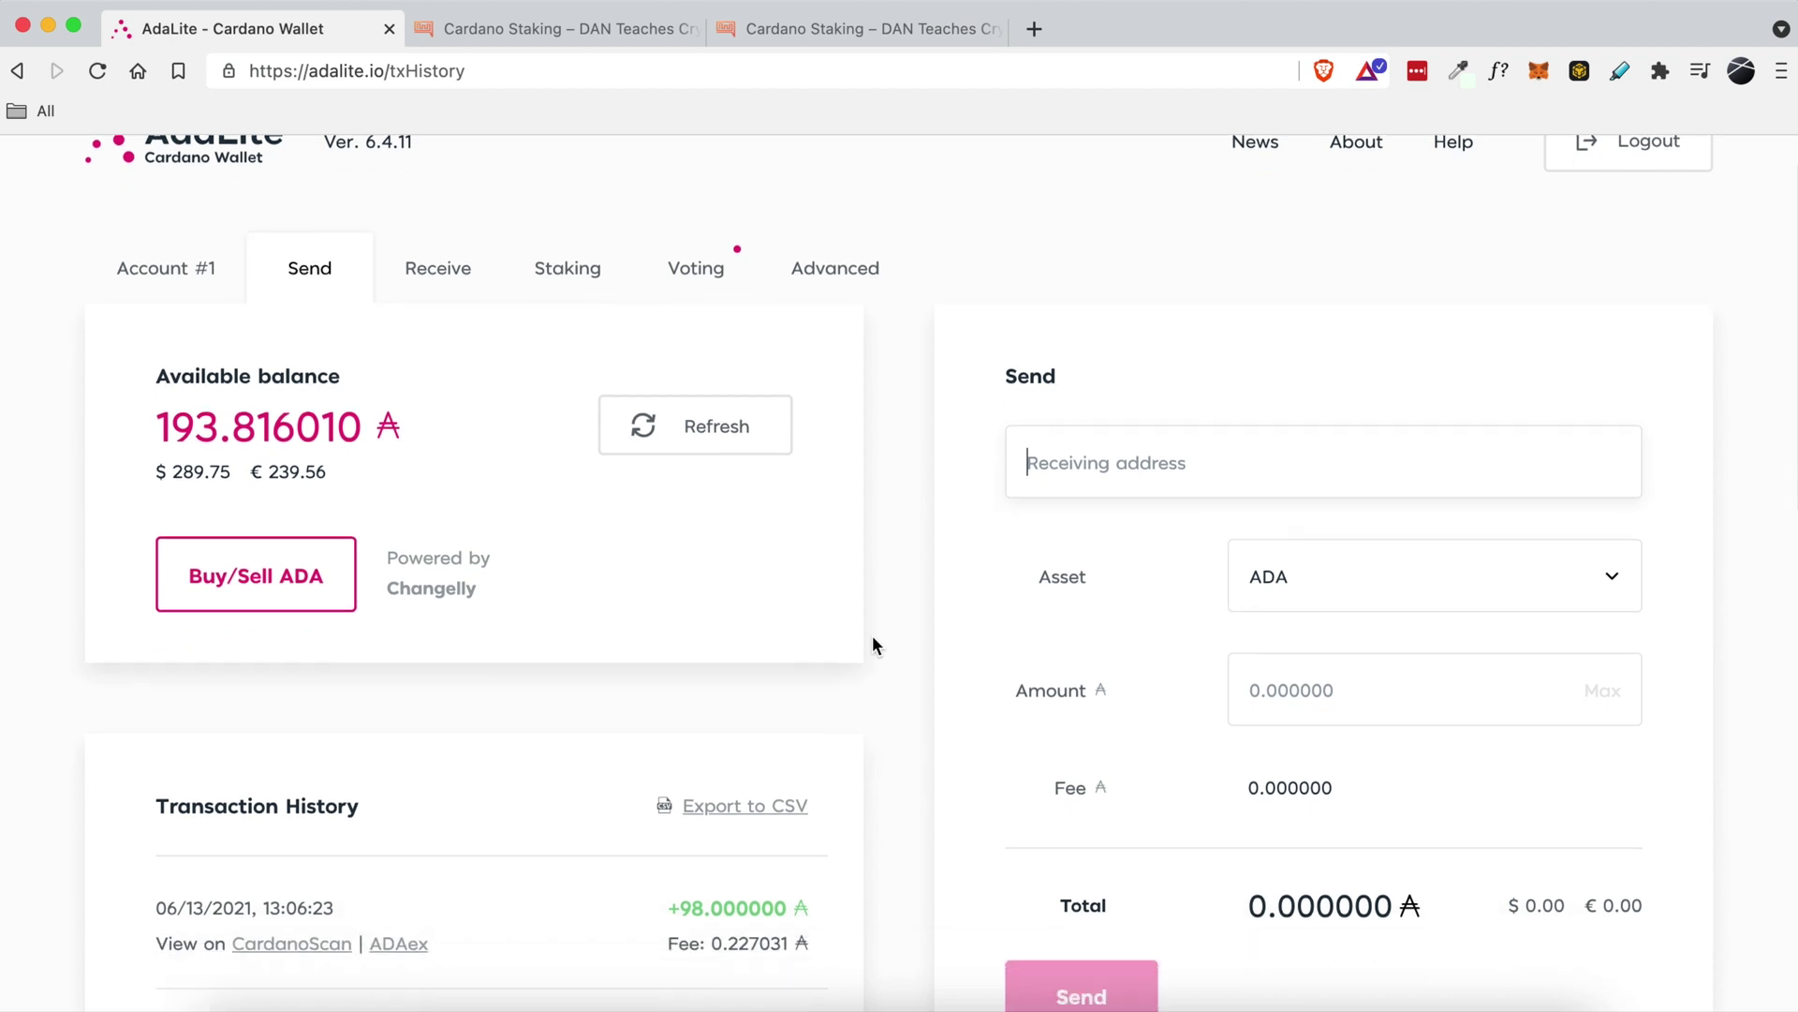
{"action": "scroll", "coordinate": [843, 618], "scroll_direction": "up", "scroll_amount": 3}
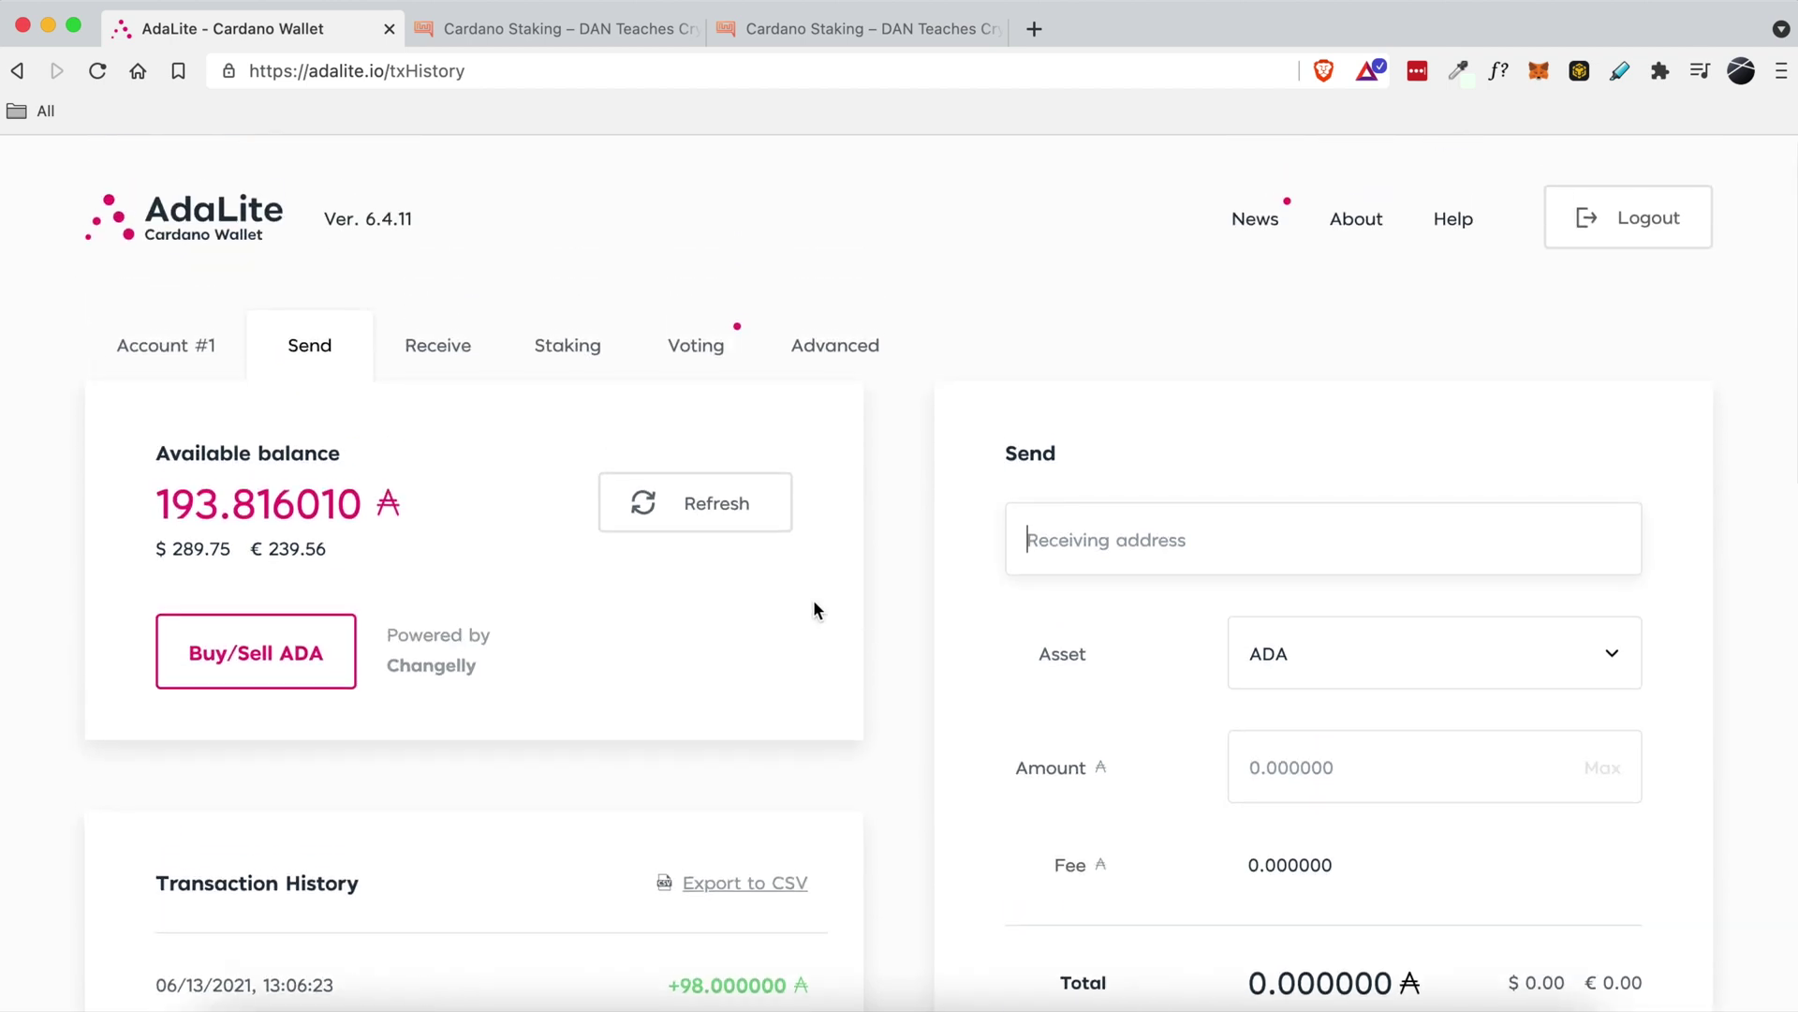
Return to Staking and scroll through the rewards history below the 194.010015 ADA balance
{"action": "left_click", "coordinate": [573, 348]}
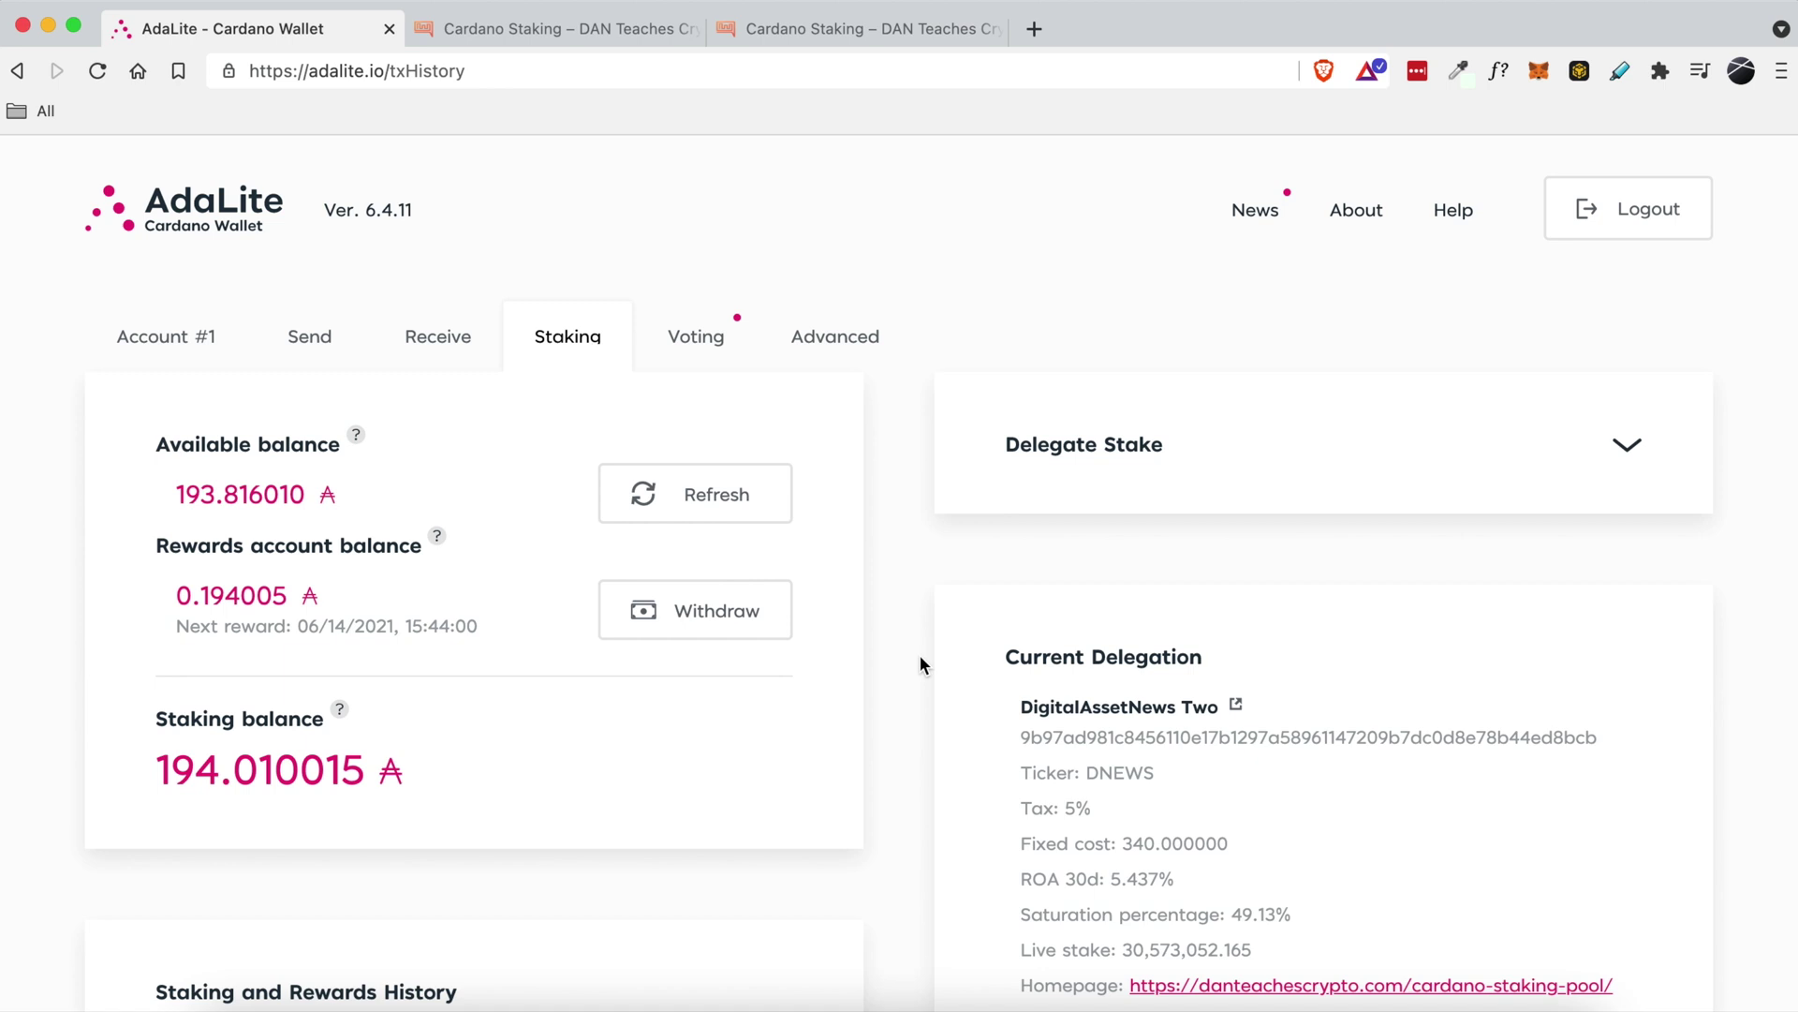
{"action": "scroll", "coordinate": [920, 658], "scroll_direction": "down", "scroll_amount": 4}
{"action": "scroll", "coordinate": [920, 664], "scroll_direction": "down", "scroll_amount": 2}
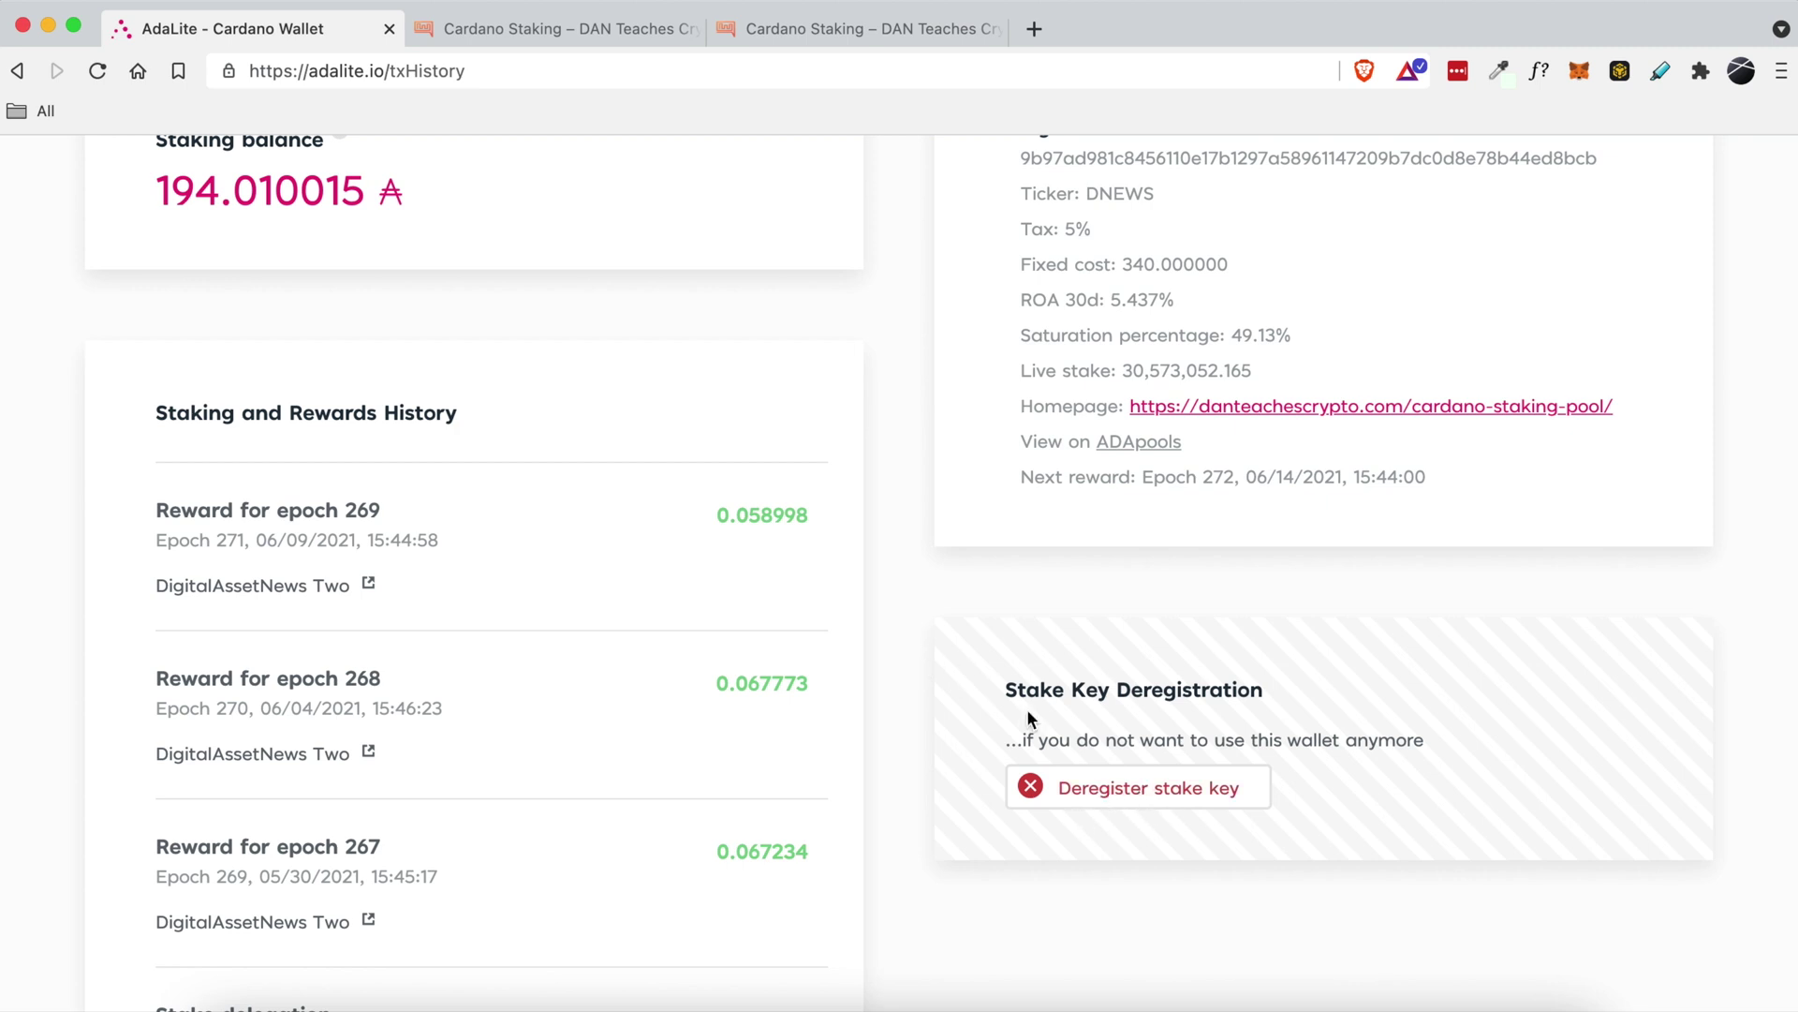
{"action": "scroll", "coordinate": [879, 544], "scroll_direction": "up", "scroll_amount": 5}
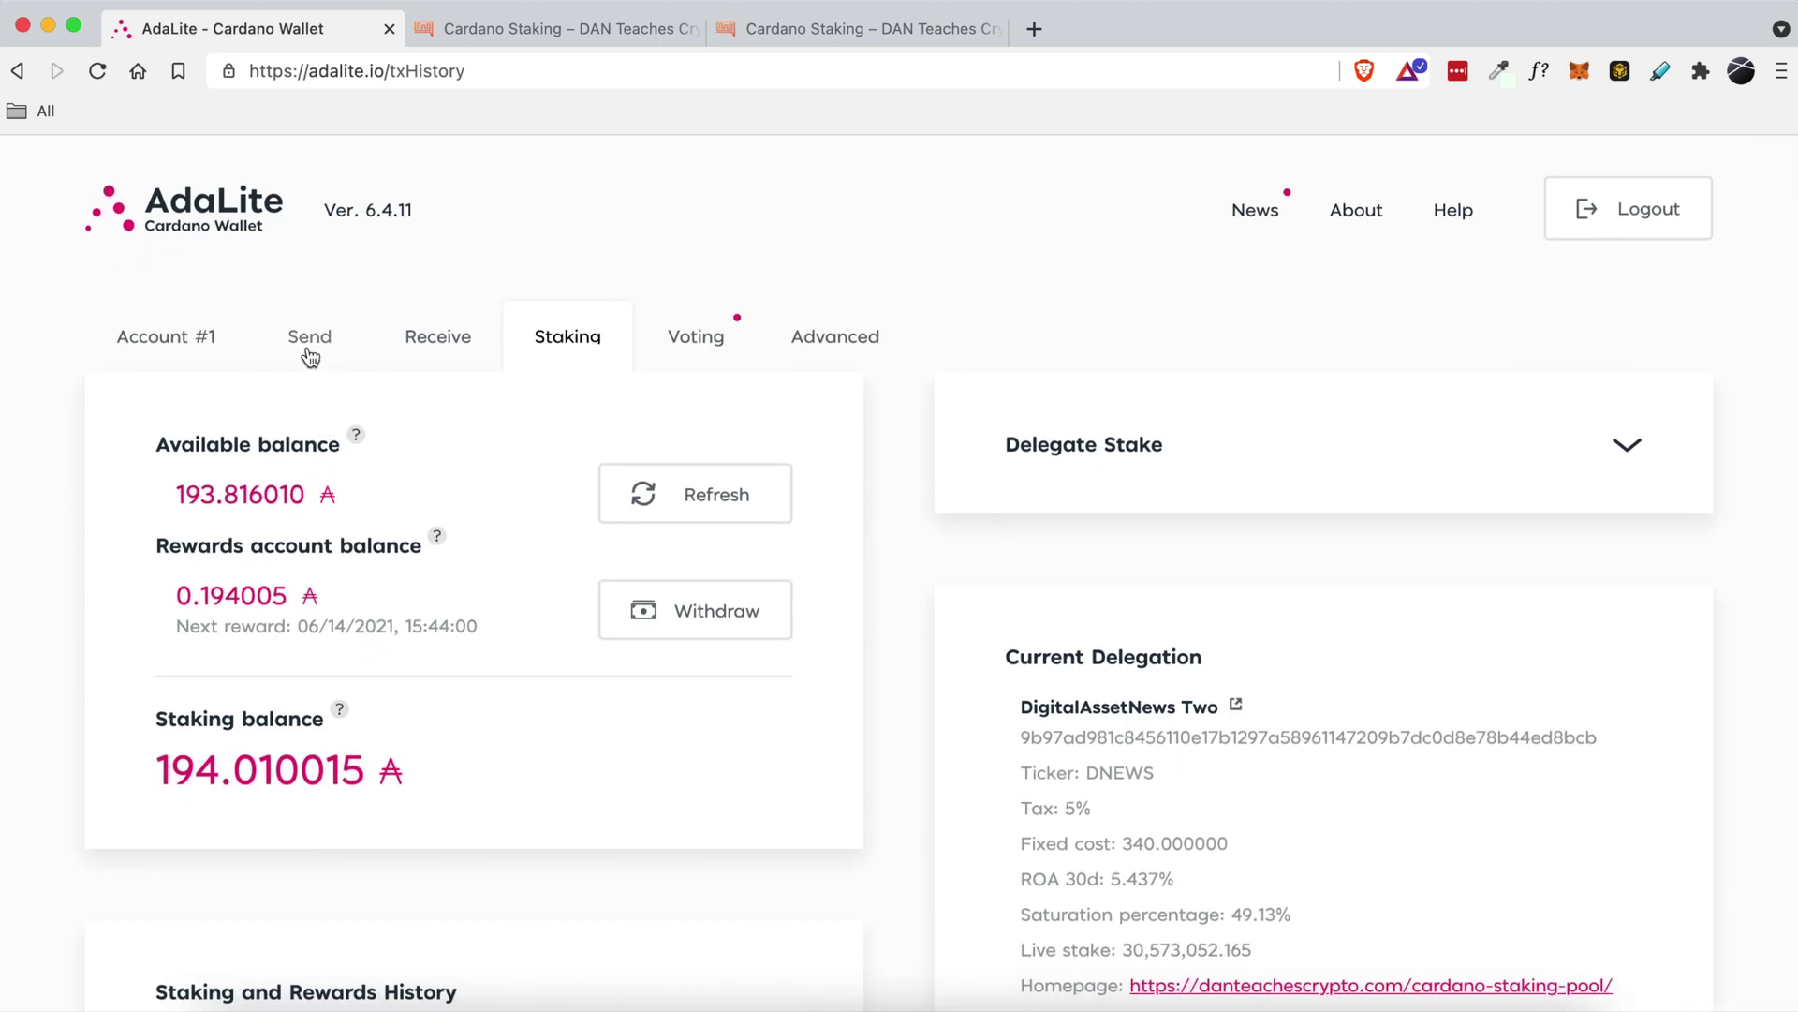
Switch back to the Send form showing 193.816010 ADA available
{"action": "left_click", "coordinate": [309, 337]}
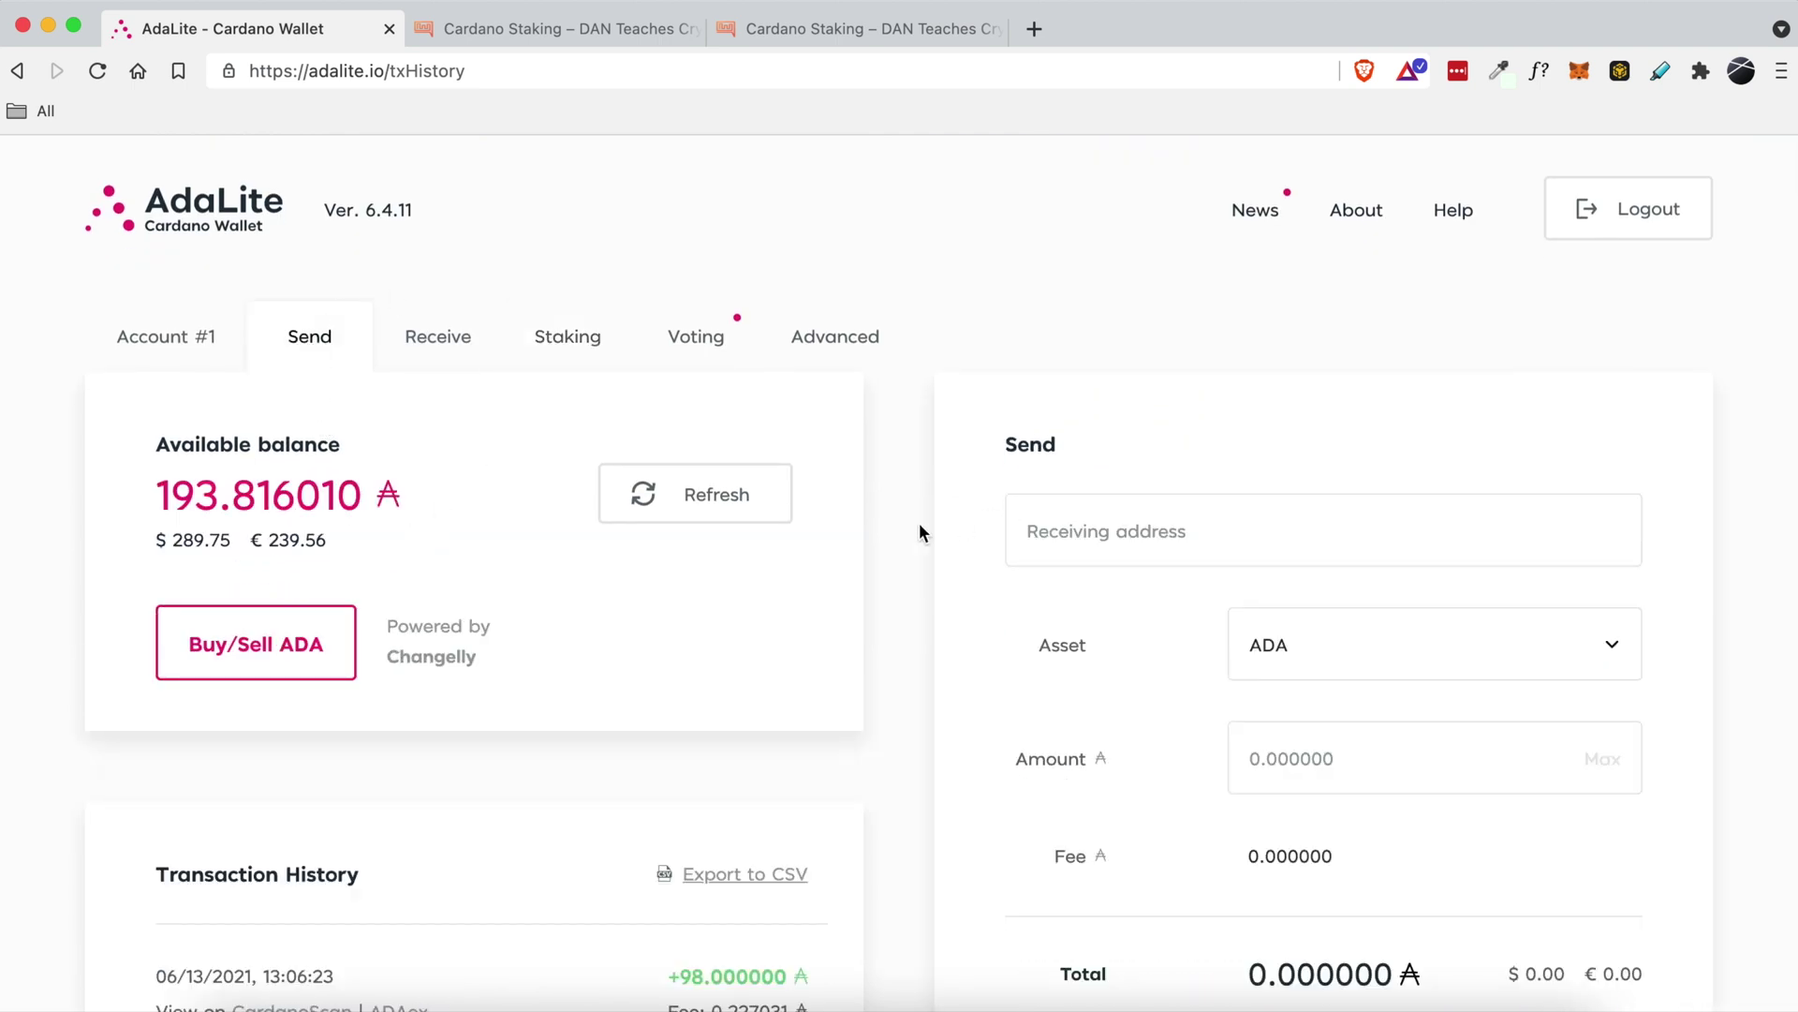